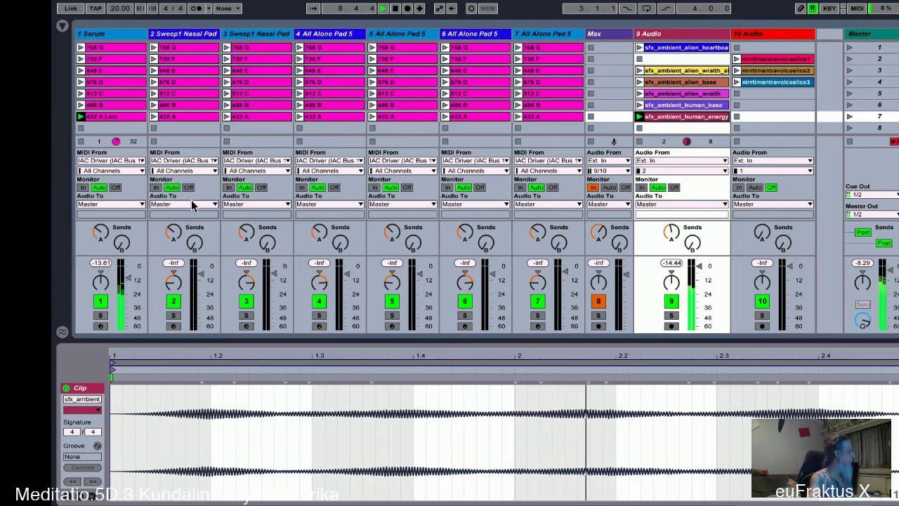
- Launch the 432 A clips on tracks 2 through 5 and show the sfx_ambient_human_energy clip on the 9 Audio track
{"action": "left_click", "coordinate": [154, 116]}
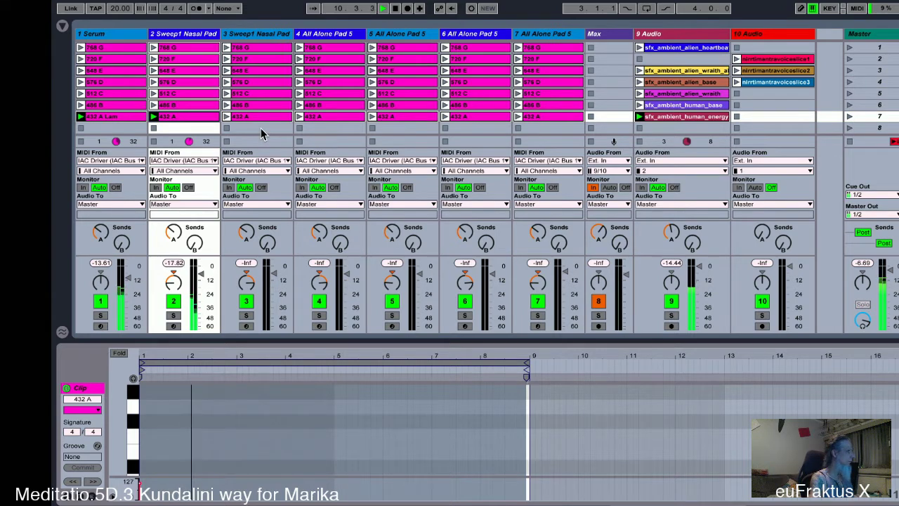
{"action": "left_click", "coordinate": [226, 117]}
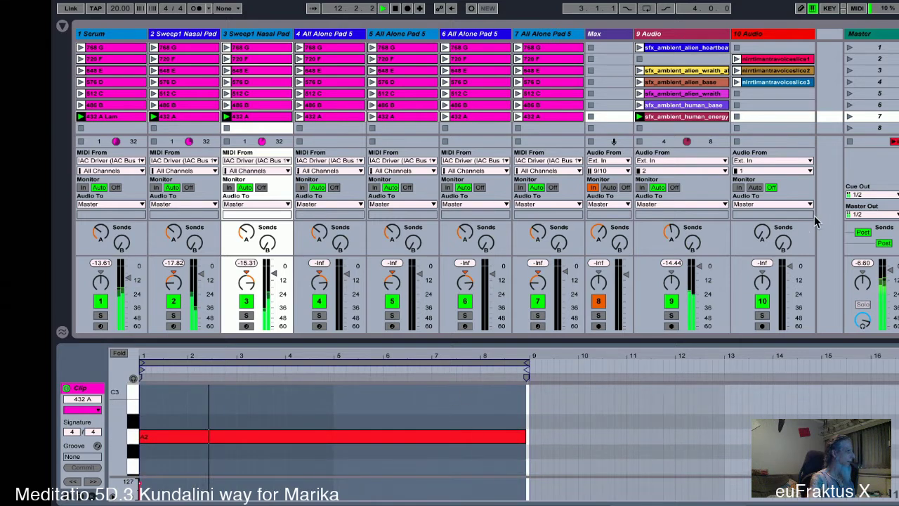
{"action": "left_click", "coordinate": [670, 118]}
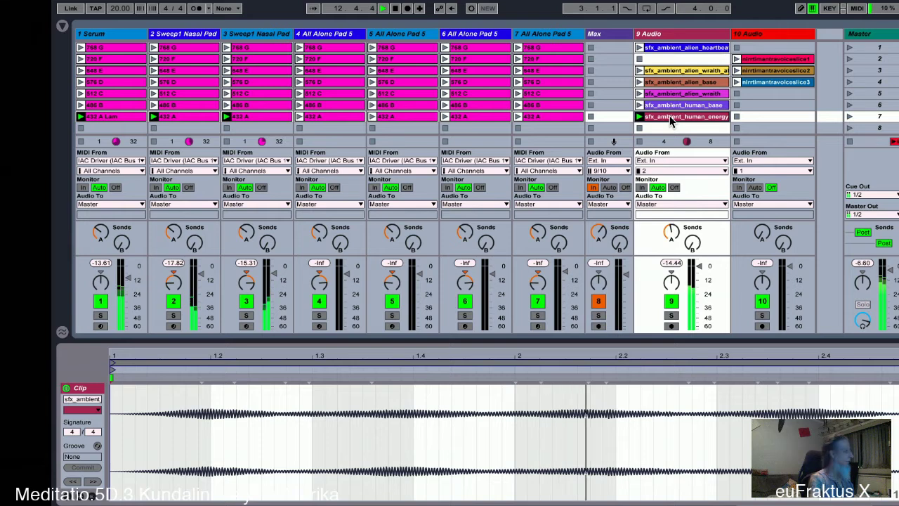
{"action": "left_click", "coordinate": [300, 118]}
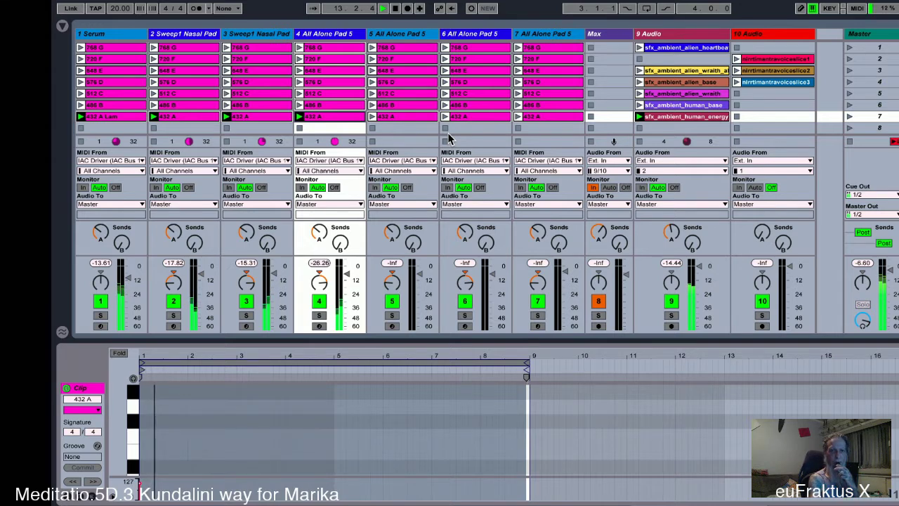
{"action": "left_click", "coordinate": [373, 121]}
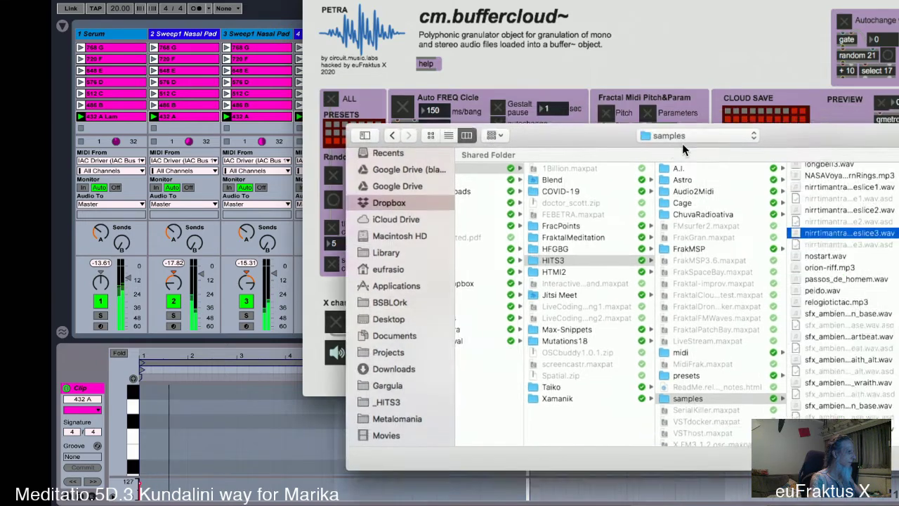
- In Max, load nirrtimantravoiceslice3.wav as the granulator's sample and set the Autochange gate value to 61
{"action": "key", "text": "Return"}
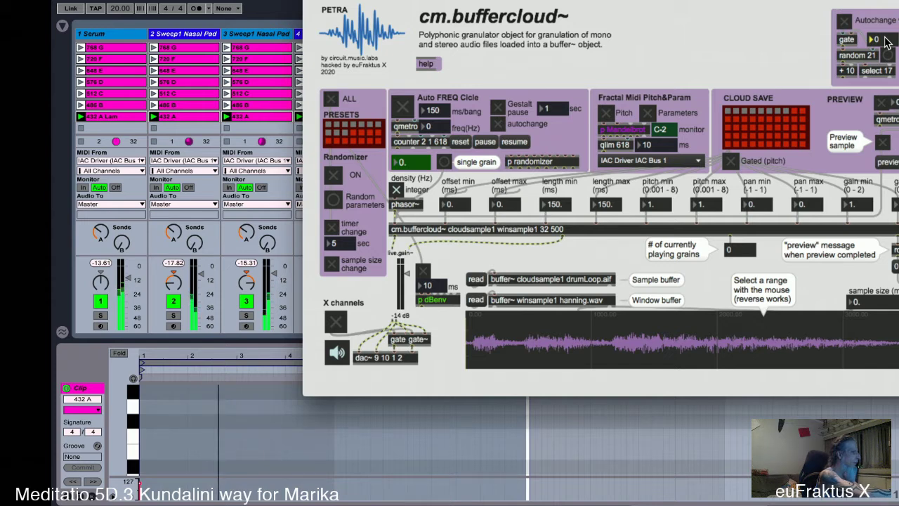
{"action": "left_click_drag", "start_coordinate": [886, 42], "coordinate": [886, 0]}
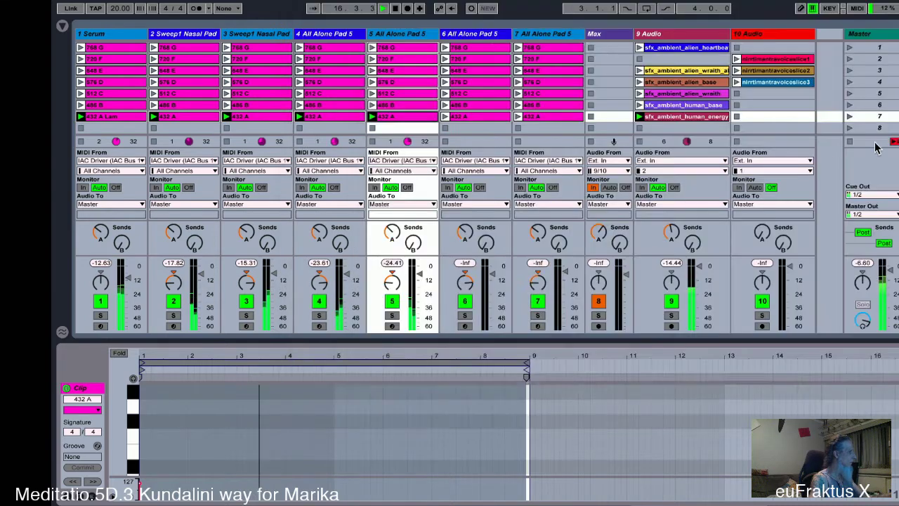
- Switch to Ableton Live and launch the 432 A clips on tracks 6 and 7
{"action": "key", "text": "super+Tab"}
{"action": "left_click", "coordinate": [445, 115]}
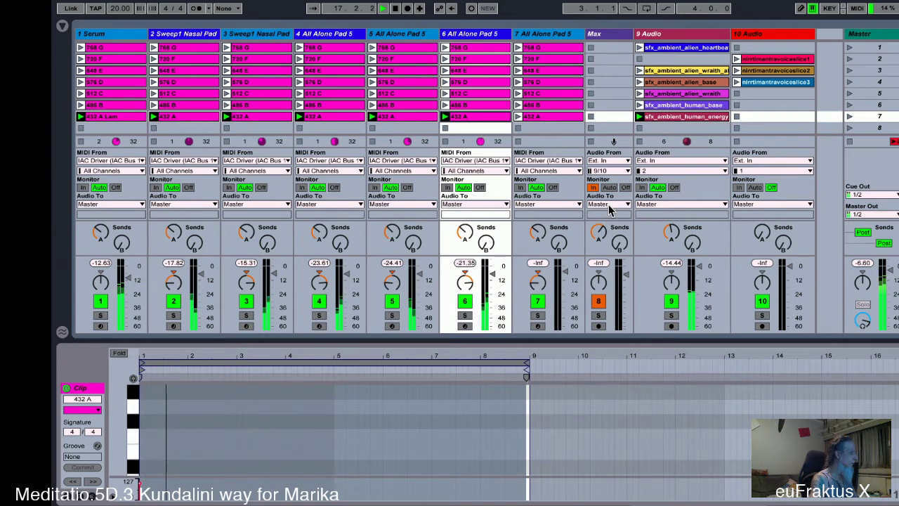
{"action": "key", "text": "super+Tab"}
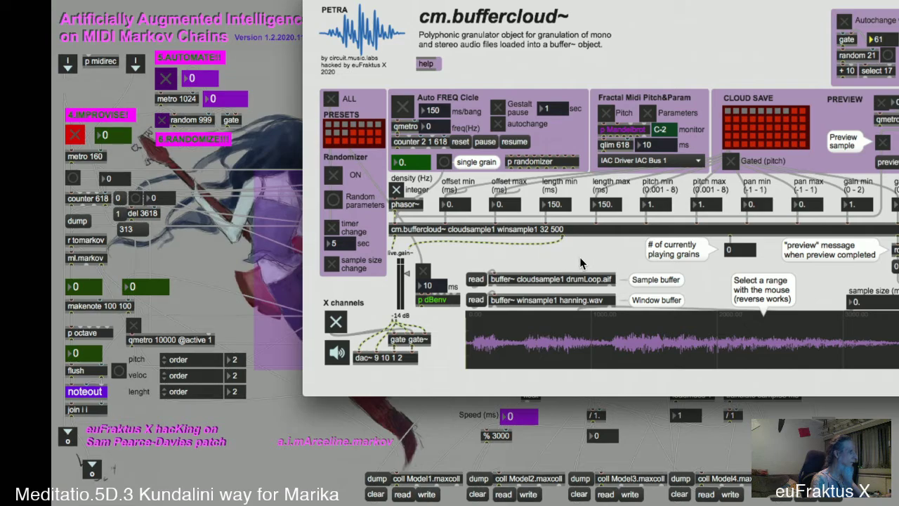
{"action": "key", "text": "super+Tab"}
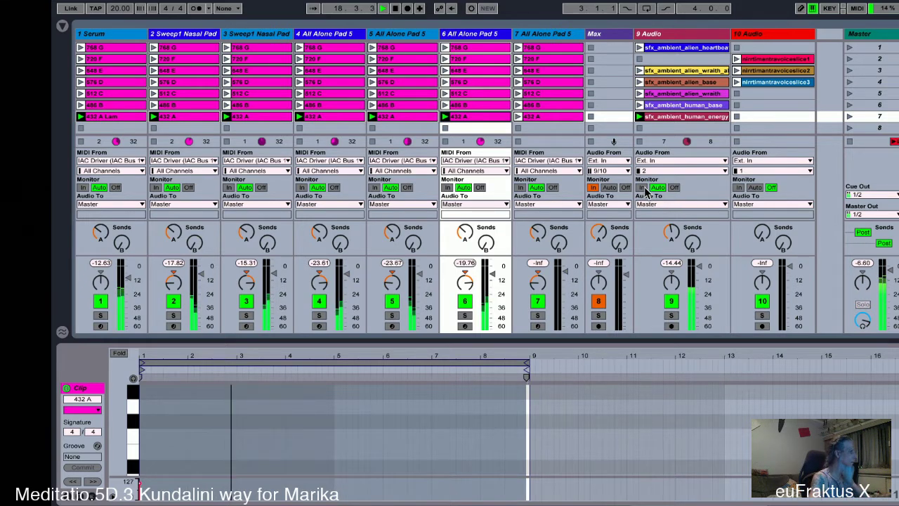
{"action": "left_click", "coordinate": [517, 117]}
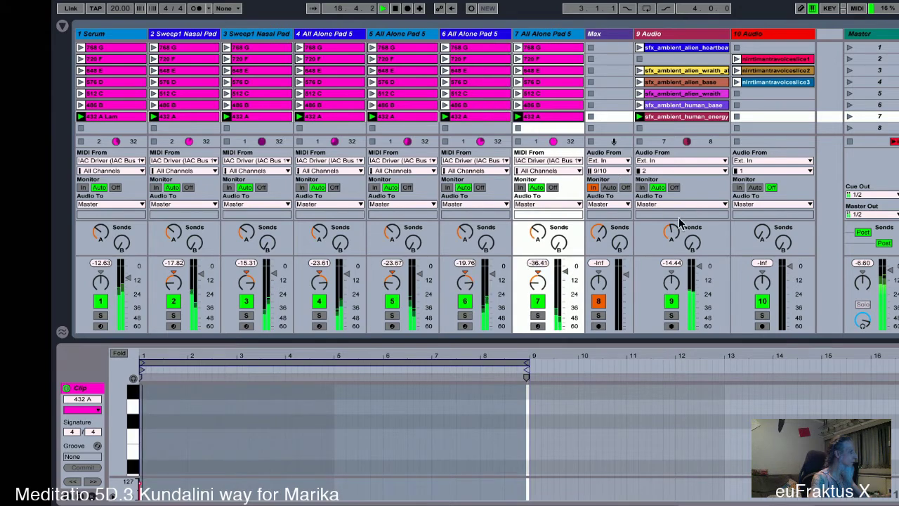
- Select the Max track in Ableton Live and show its Grain Delay device instead of the clip view
{"action": "key", "text": "super+Tab"}
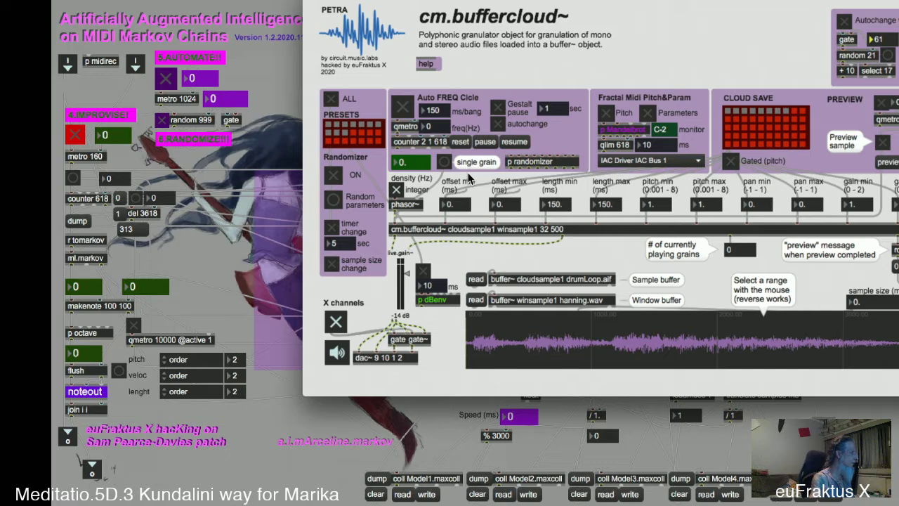
{"action": "key", "text": "super+Tab"}
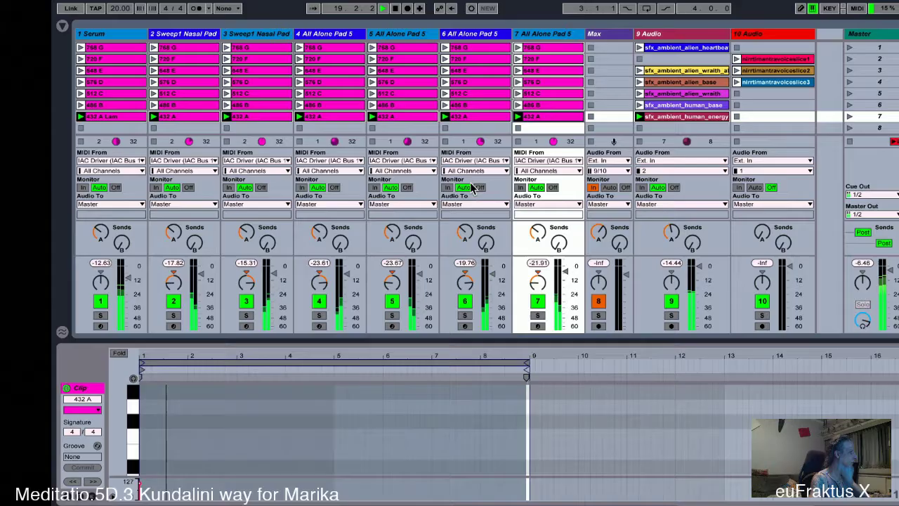
{"action": "key", "text": "super+Tab"}
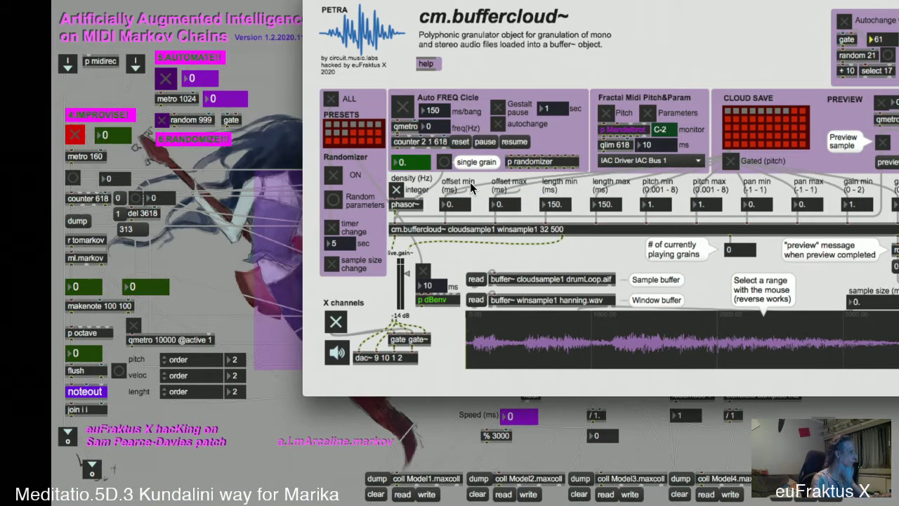
{"action": "key", "text": "super+Tab"}
{"action": "left_click", "coordinate": [608, 39]}
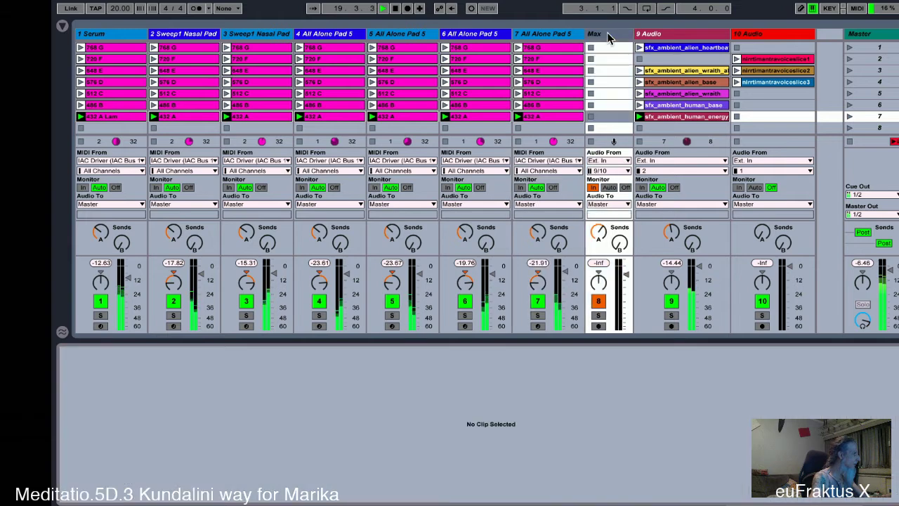
{"action": "key", "text": "shift+Tab"}
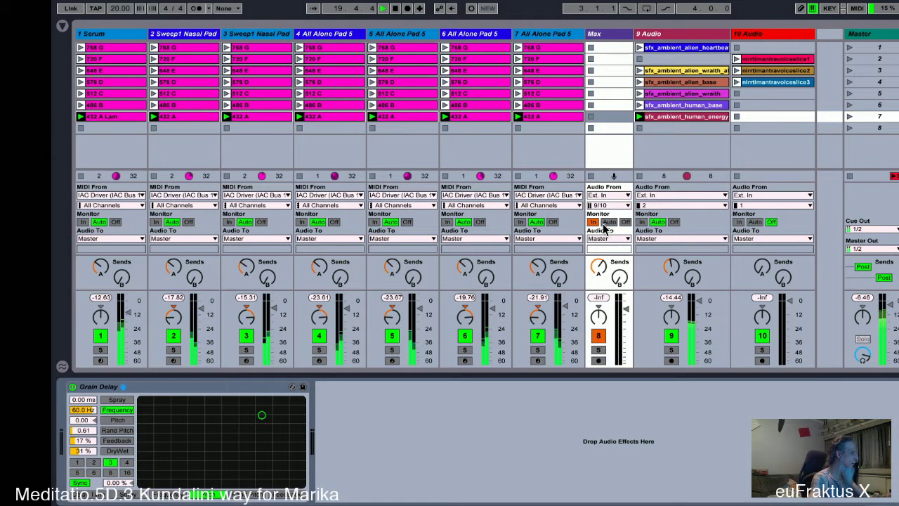
- In Max, set the Auto FREQ Cicle to 168 Hz and 100 ms/bang, with a 17-second Gestalt pause
{"action": "key", "text": "super+Tab"}
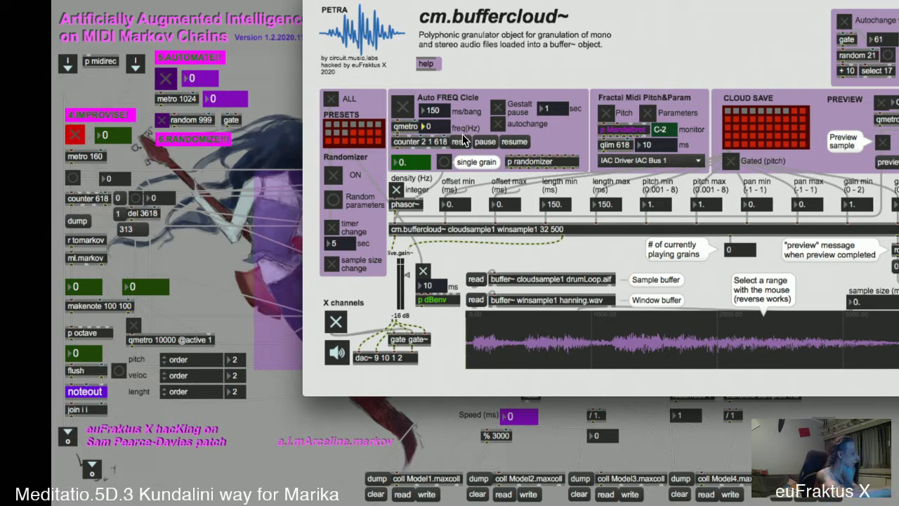
{"action": "type", "text": "8"}
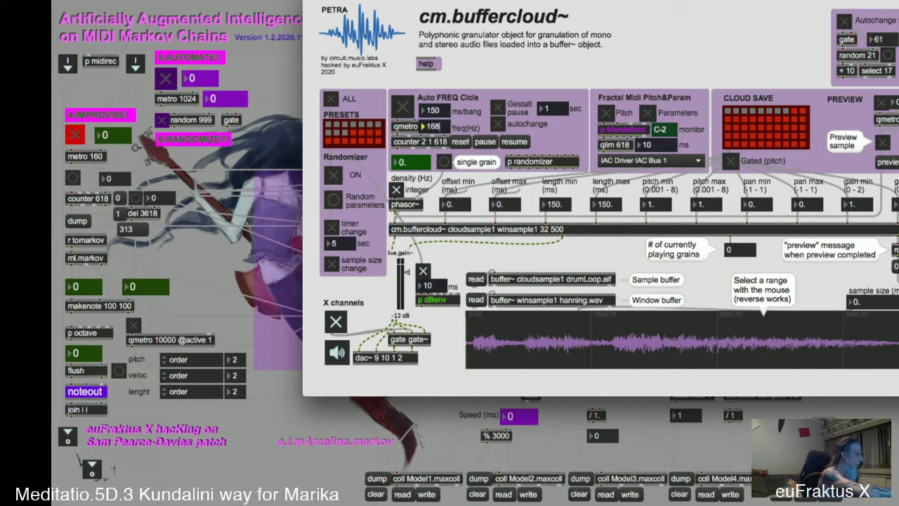
{"action": "key", "text": "Return"}
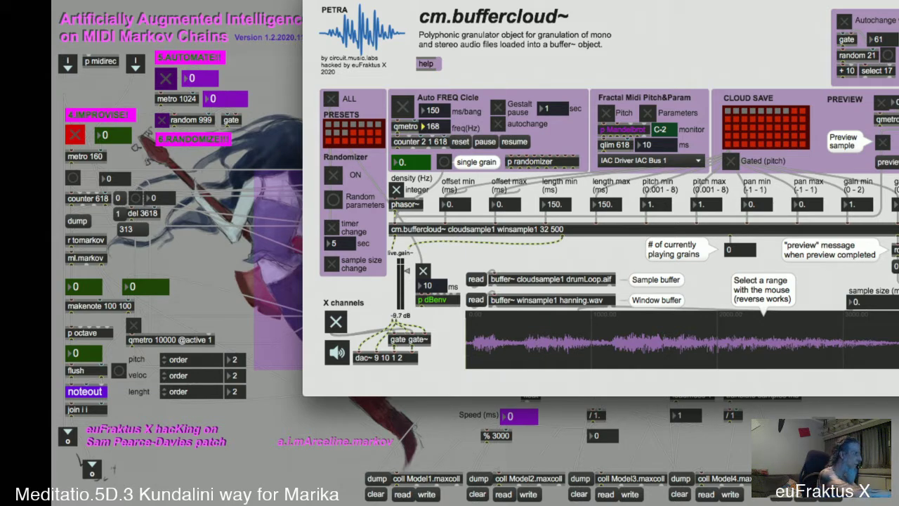
{"action": "left_click", "coordinate": [430, 111]}
{"action": "type", "text": "100"}
{"action": "key", "text": "Return"}
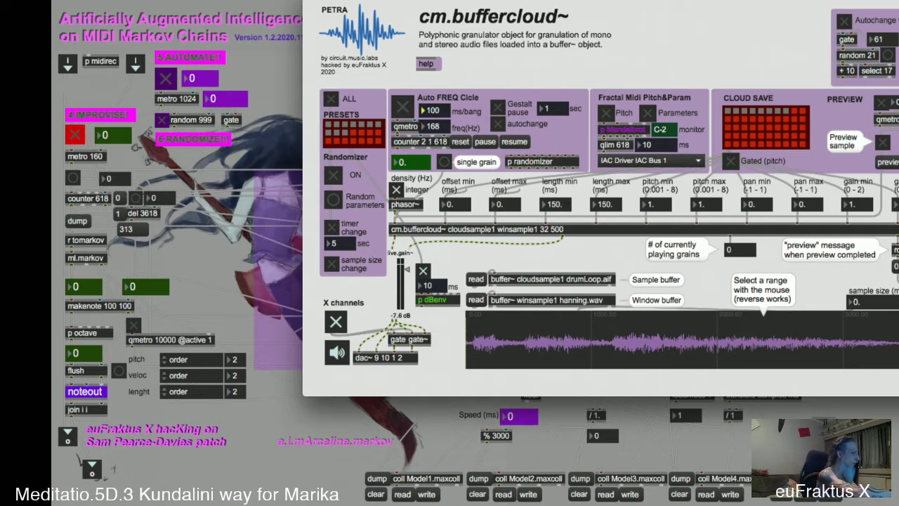
{"action": "left_click", "coordinate": [559, 110]}
{"action": "type", "text": "17"}
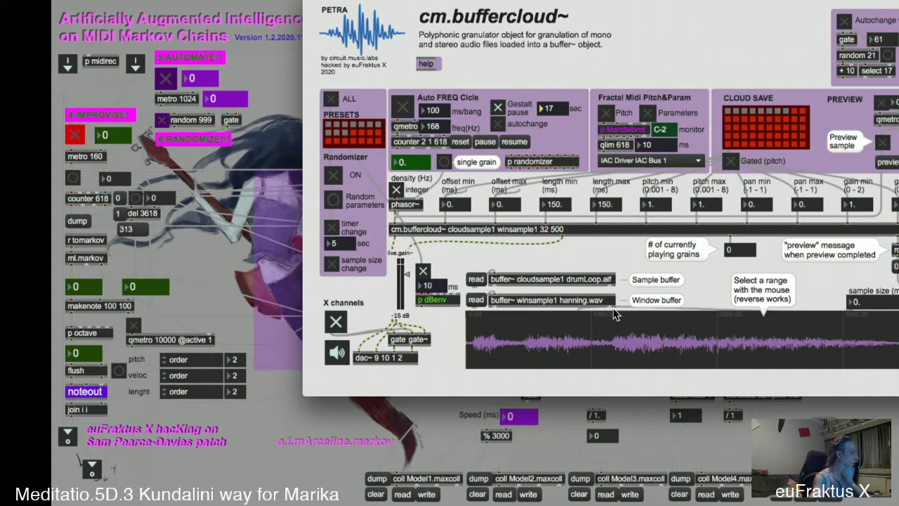
- Turn on the Auto FREQ Cicle and select a short waveform range from about 1161 to 1262 ms
{"action": "left_click_drag", "start_coordinate": [758, 334], "coordinate": [654, 334]}
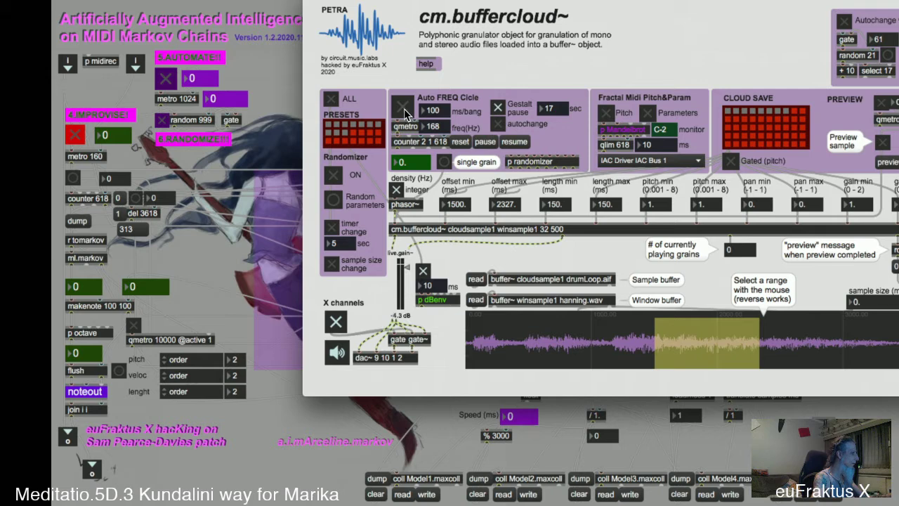
{"action": "left_click_drag", "start_coordinate": [646, 335], "coordinate": [612, 332]}
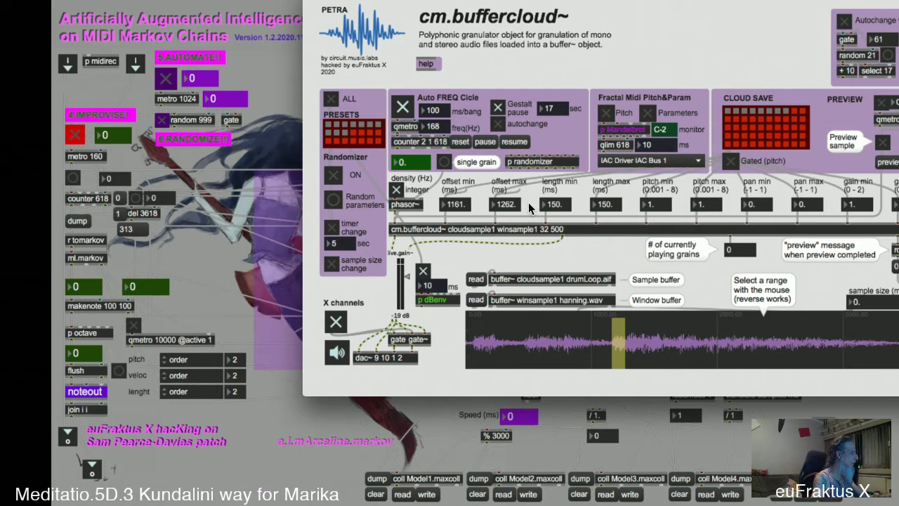
- Trigger single grains and narrow the waveform selection to about 1186 to 1237 ms
{"action": "left_click", "coordinate": [441, 163]}
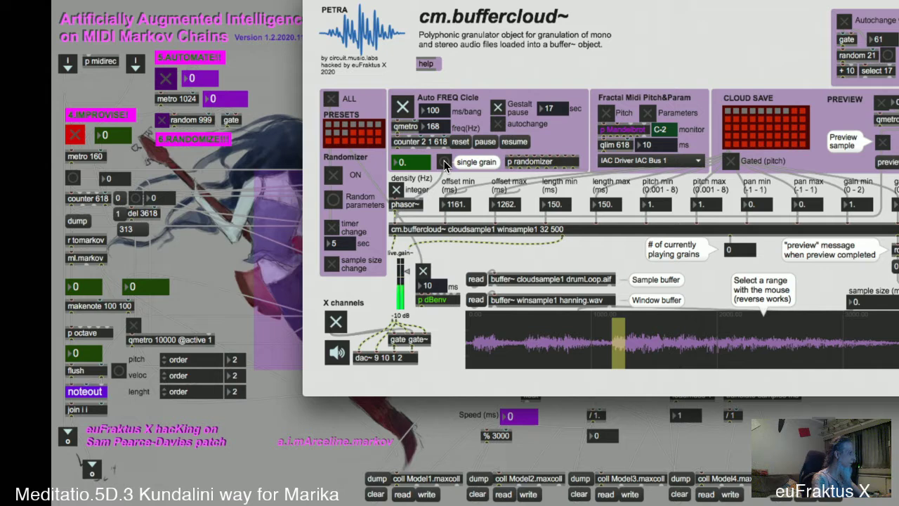
{"action": "left_click", "coordinate": [444, 163]}
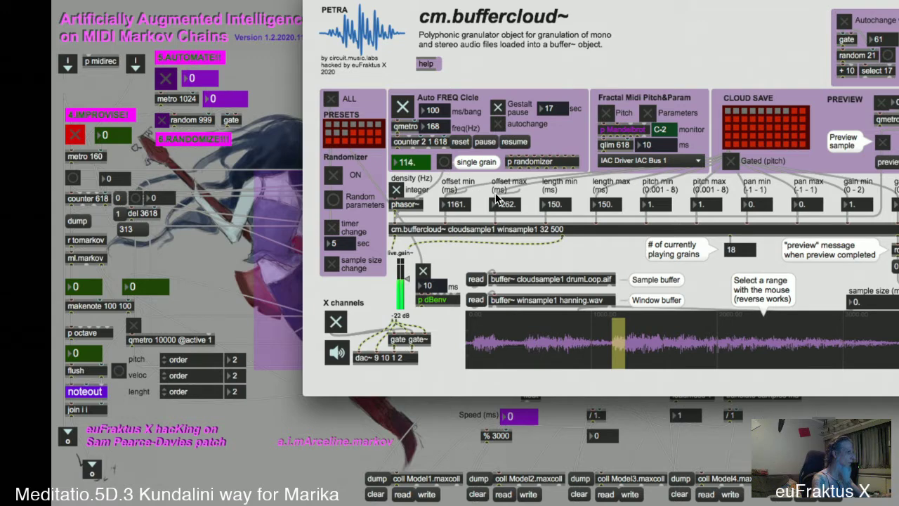
{"action": "left_click_drag", "start_coordinate": [613, 341], "coordinate": [616, 340]}
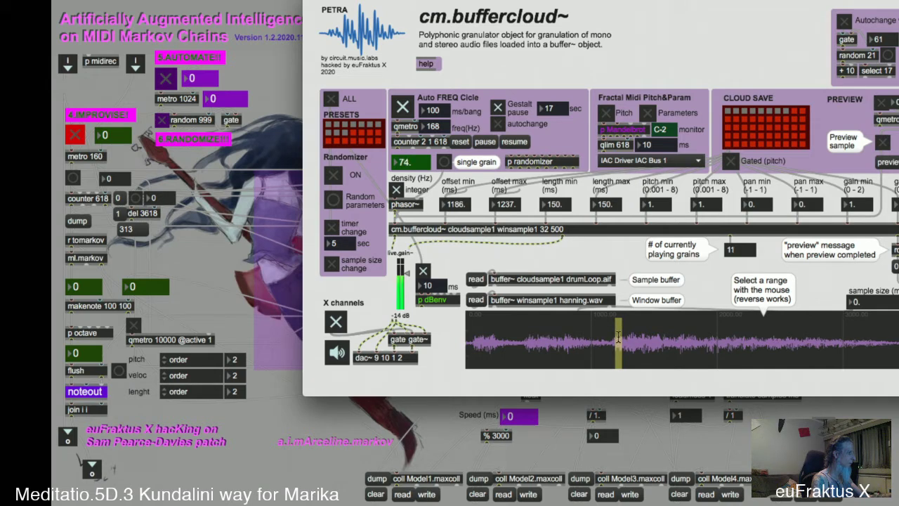
- Check the Max track in Ableton Live, then in Max select the waveform from about 446 to 507 ms and set 37 ms/bang
{"action": "key", "text": "super+Tab"}
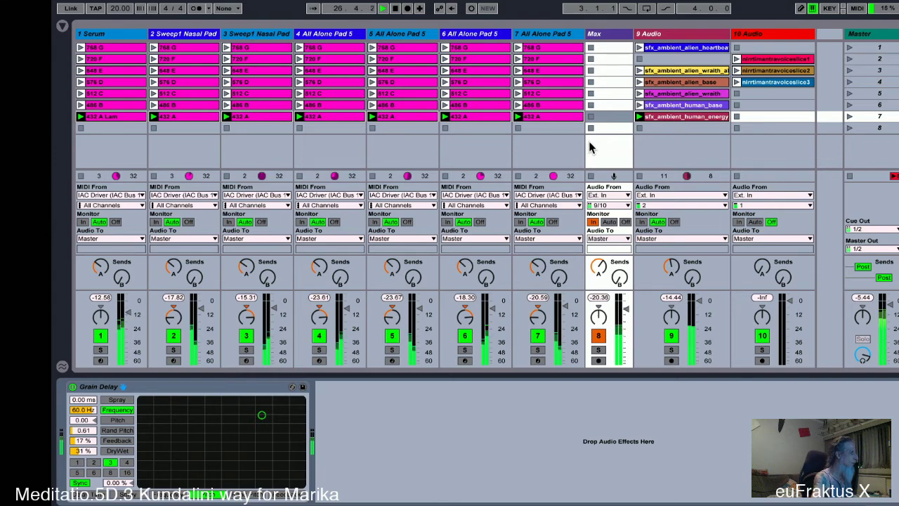
{"action": "key", "text": "super+Tab"}
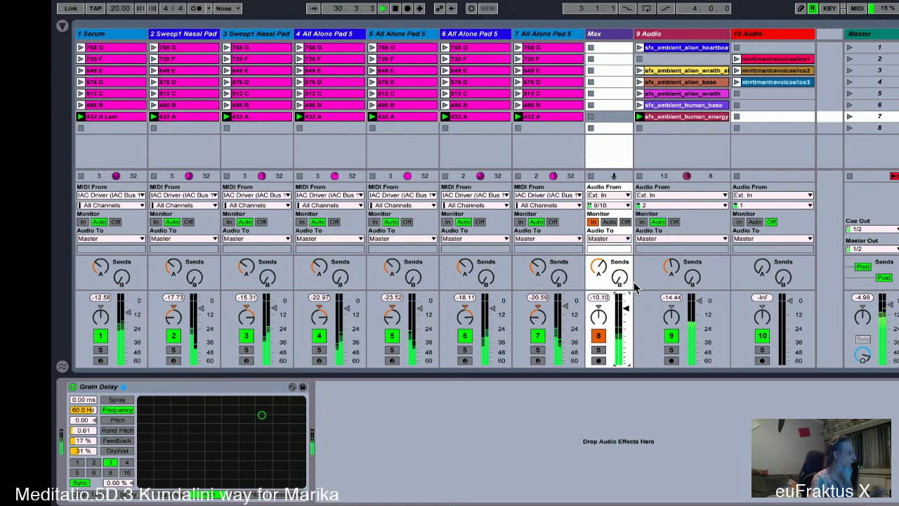
{"action": "key", "text": "super+Tab"}
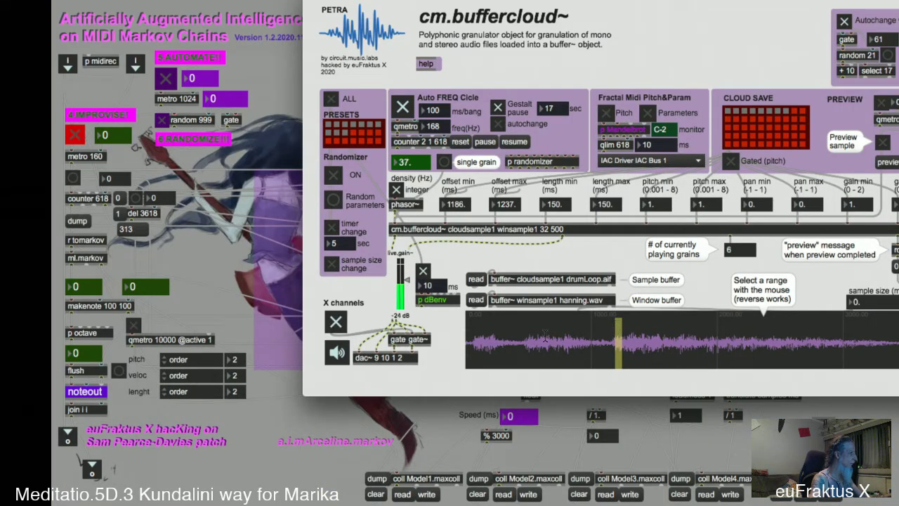
{"action": "left_click_drag", "start_coordinate": [523, 335], "coordinate": [529, 337]}
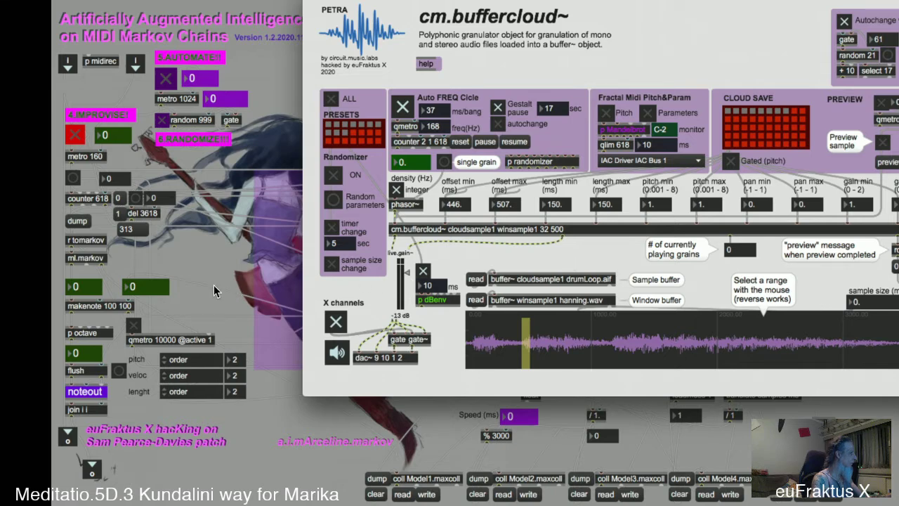
- Bring the Markov chains patch forward and open the midi folder in its read-data file chooser
{"action": "left_click", "coordinate": [192, 284]}
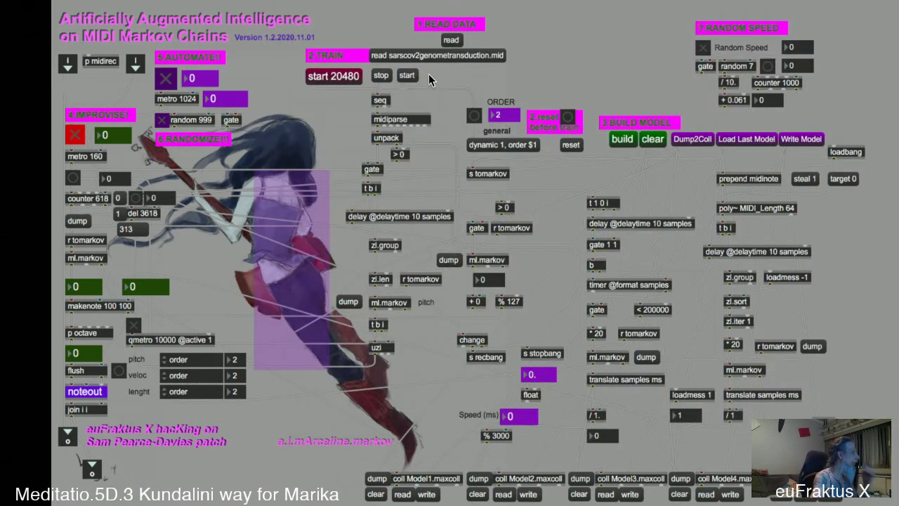
{"action": "left_click", "coordinate": [452, 40]}
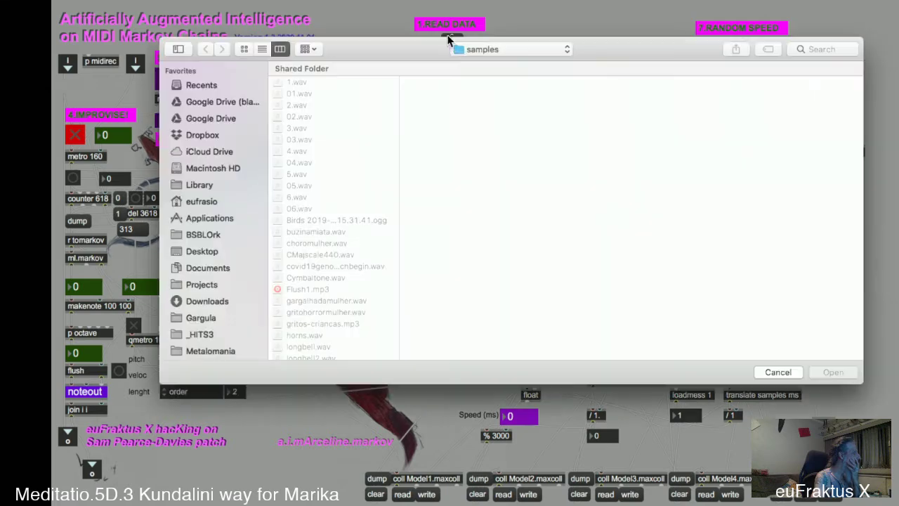
{"action": "left_click", "coordinate": [560, 51]}
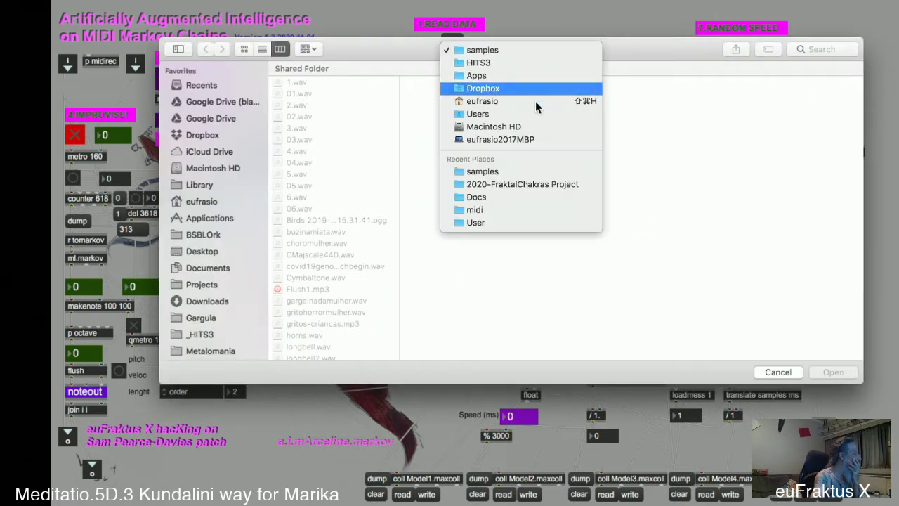
{"action": "left_click", "coordinate": [493, 206]}
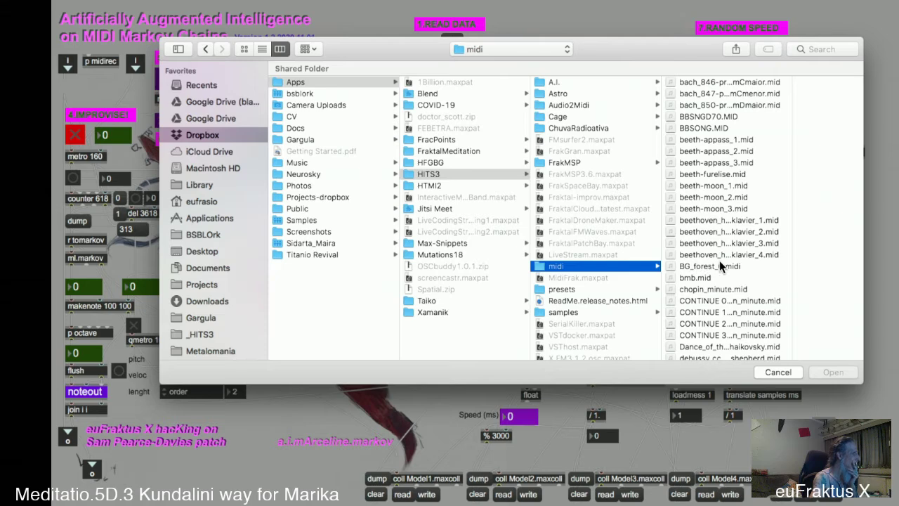
- Look through the MIDI files and load goldberg3.mid as the training data
{"action": "scroll", "coordinate": [719, 261], "scroll_direction": "down", "scroll_amount": 6}
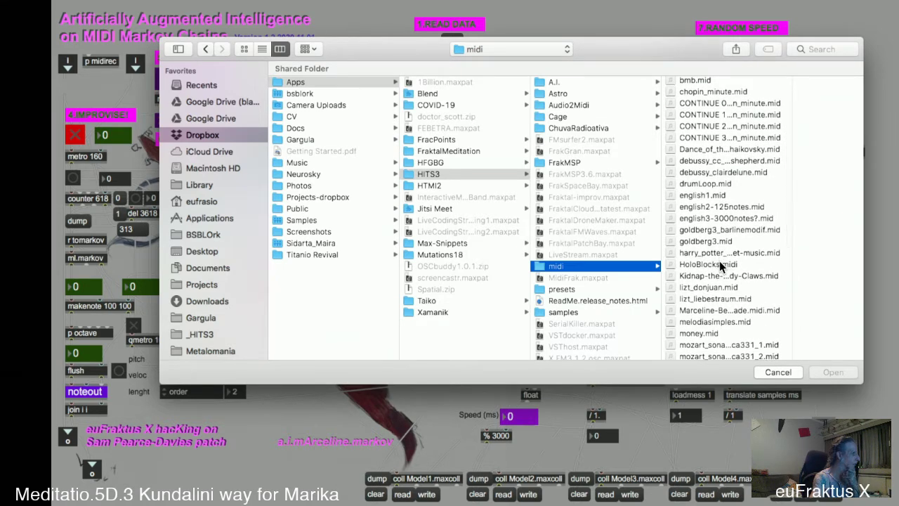
{"action": "scroll", "coordinate": [719, 261], "scroll_direction": "down", "scroll_amount": 4}
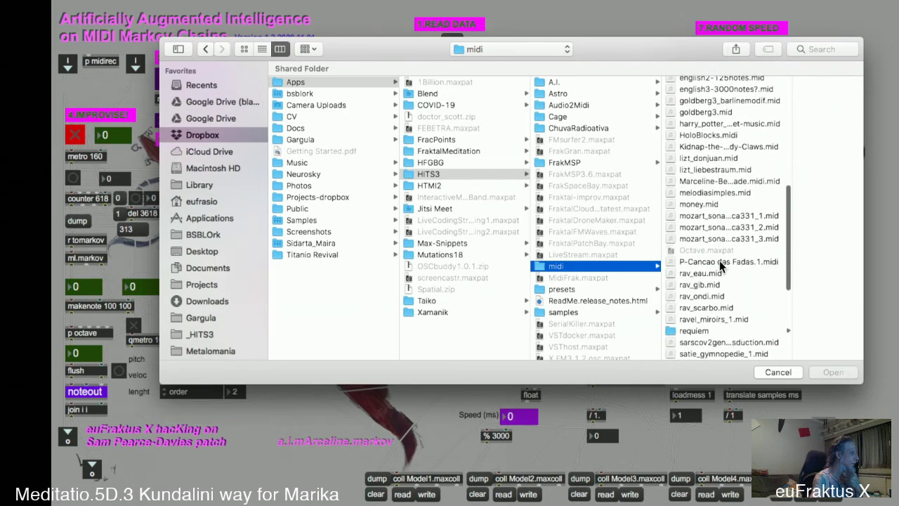
{"action": "scroll", "coordinate": [719, 261], "scroll_direction": "down", "scroll_amount": 3}
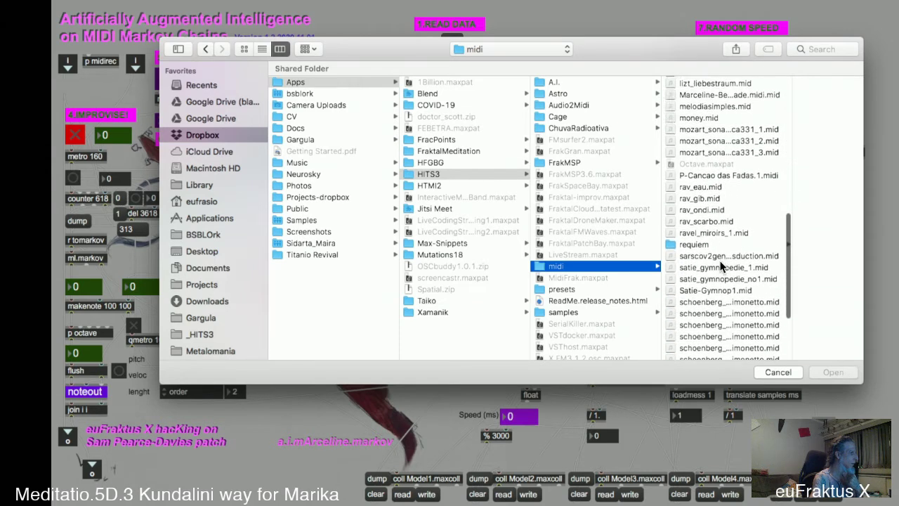
{"action": "scroll", "coordinate": [721, 265], "scroll_direction": "down", "scroll_amount": 3}
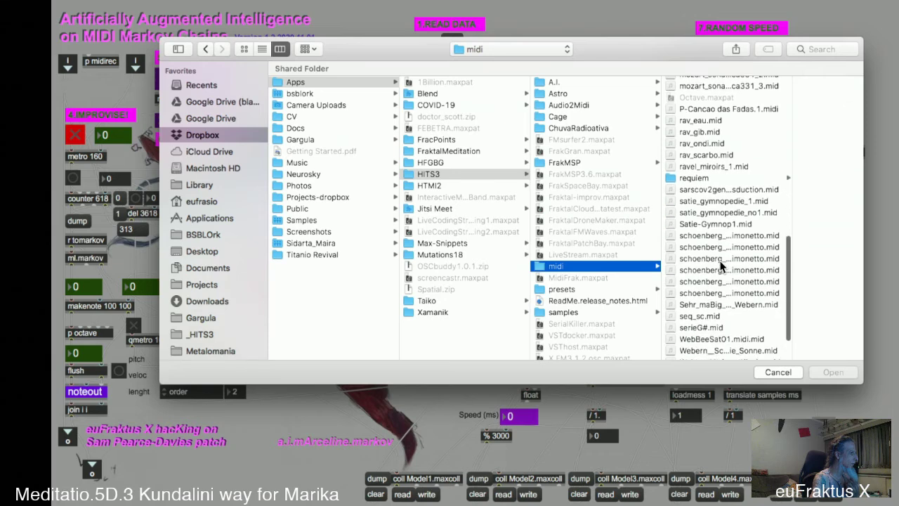
{"action": "scroll", "coordinate": [719, 261], "scroll_direction": "down", "scroll_amount": 2}
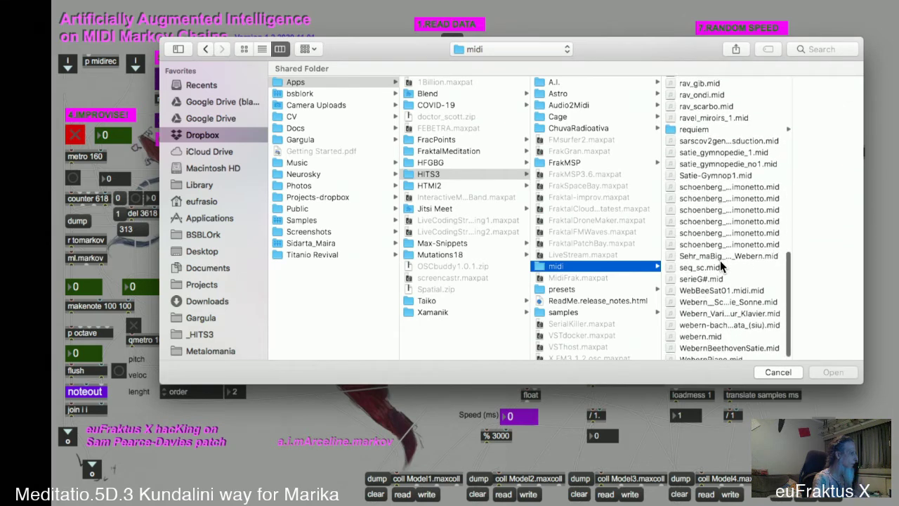
{"action": "scroll", "coordinate": [720, 259], "scroll_direction": "up", "scroll_amount": 10}
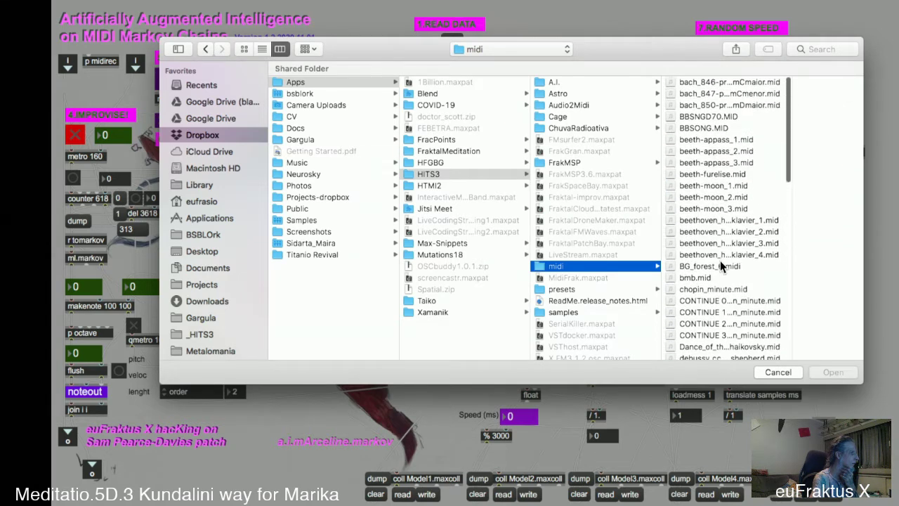
{"action": "scroll", "coordinate": [727, 260], "scroll_direction": "down", "scroll_amount": 1}
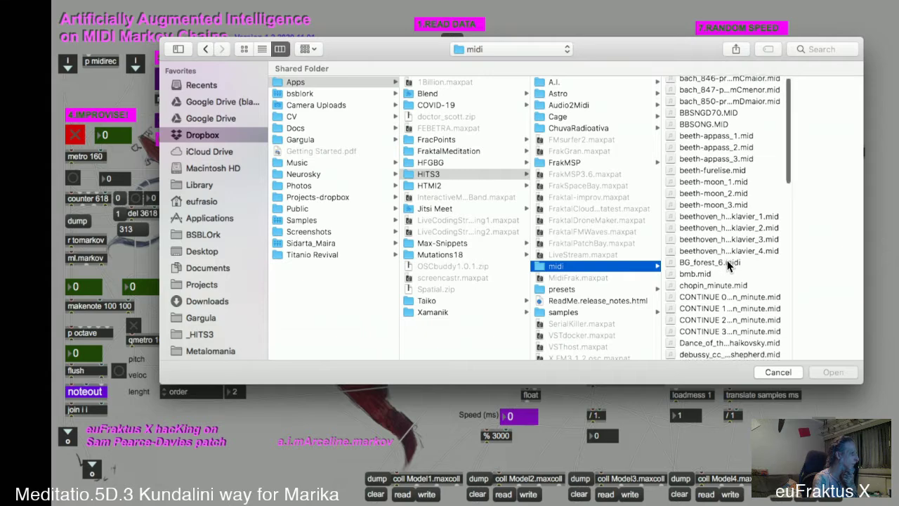
{"action": "scroll", "coordinate": [726, 264], "scroll_direction": "down", "scroll_amount": 10}
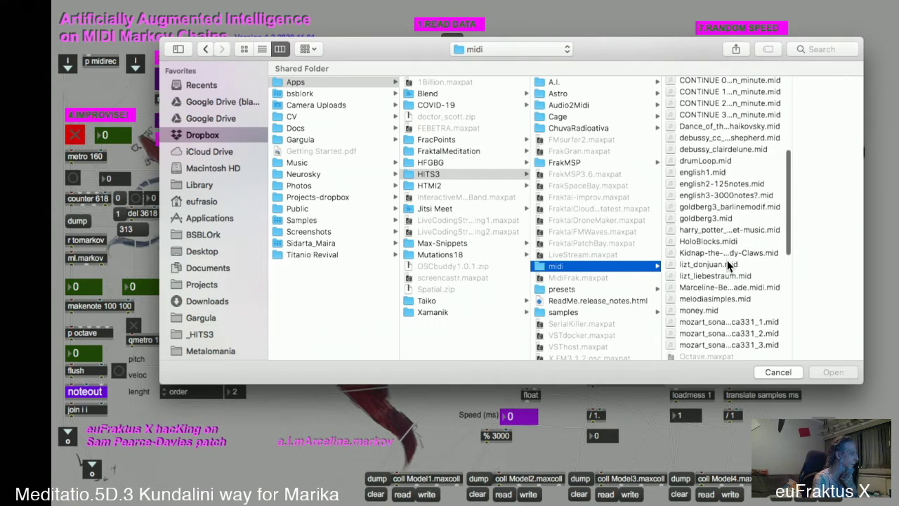
{"action": "left_click", "coordinate": [707, 217]}
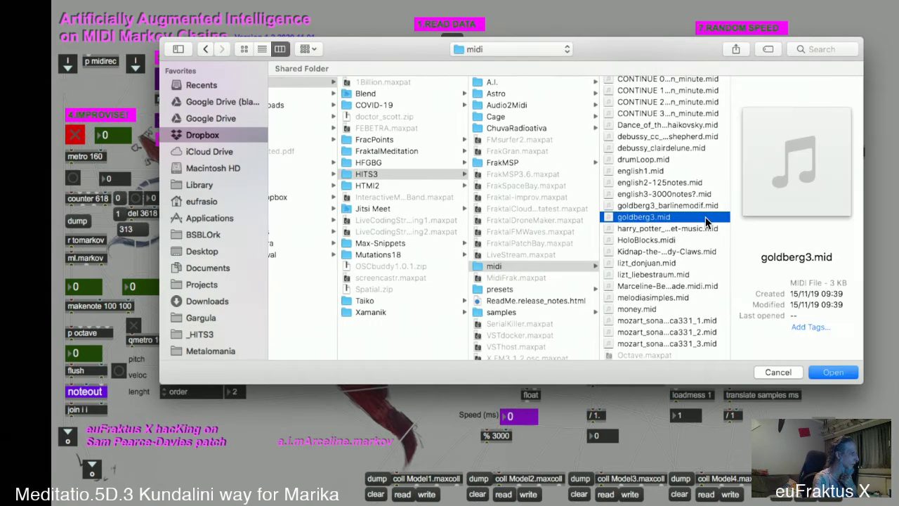
{"action": "left_click", "coordinate": [834, 374]}
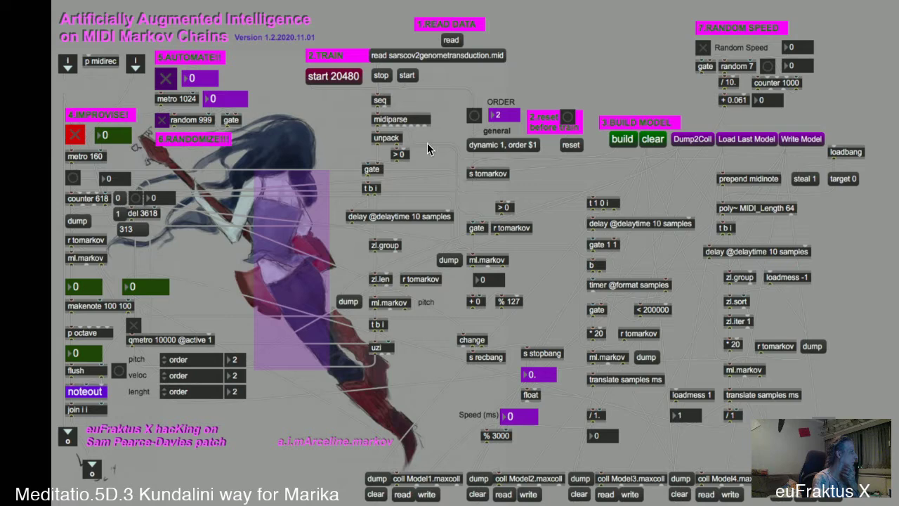
- Route the Markov patch's noteout to IAC Driver IAC Bus 2
{"action": "double_click", "coordinate": [97, 397]}
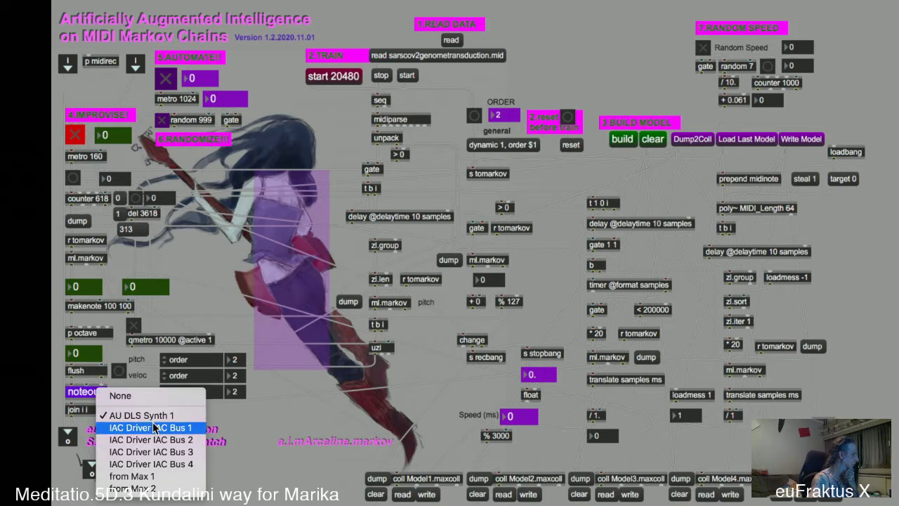
{"action": "left_click", "coordinate": [168, 435]}
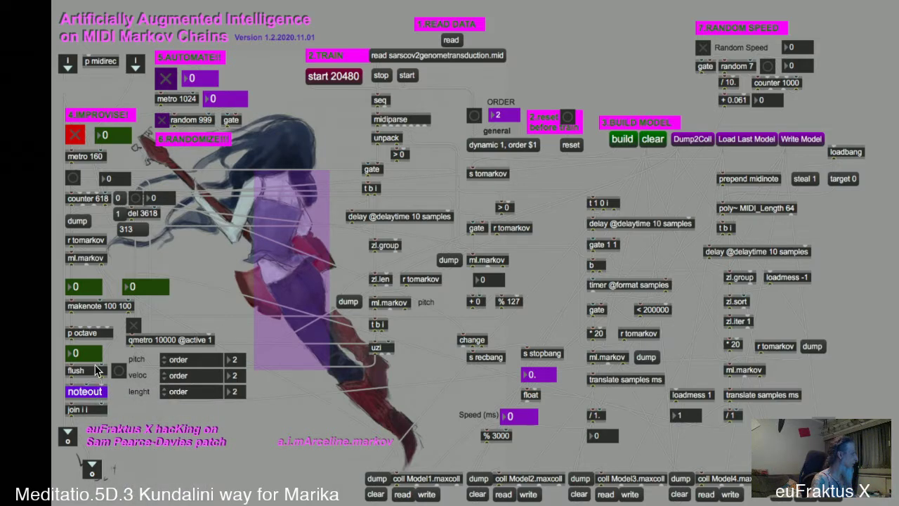
{"action": "double_click", "coordinate": [96, 395]}
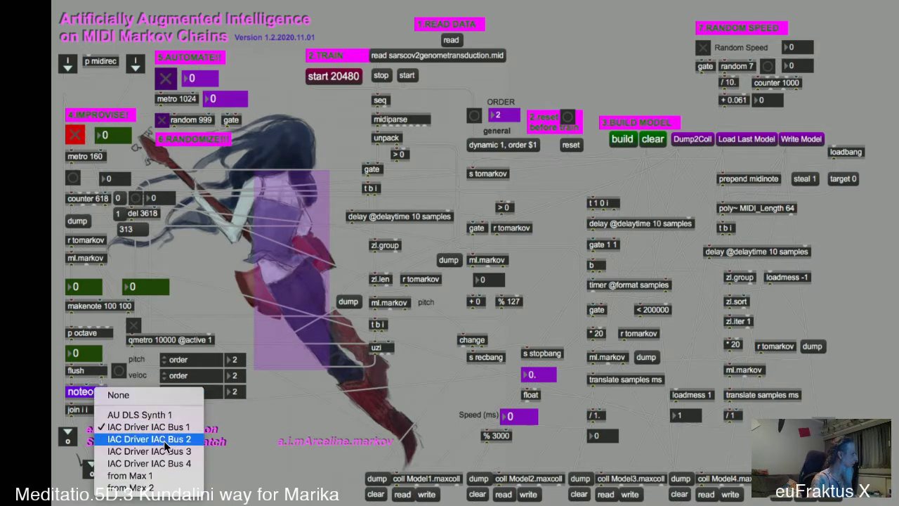
{"action": "left_click", "coordinate": [141, 435]}
- Switch to Ableton Live and set track 7 All Alone Pad 5 to receive MIDI from IAC Bus 2 with monitoring set to In
{"action": "key", "text": "super+Tab"}
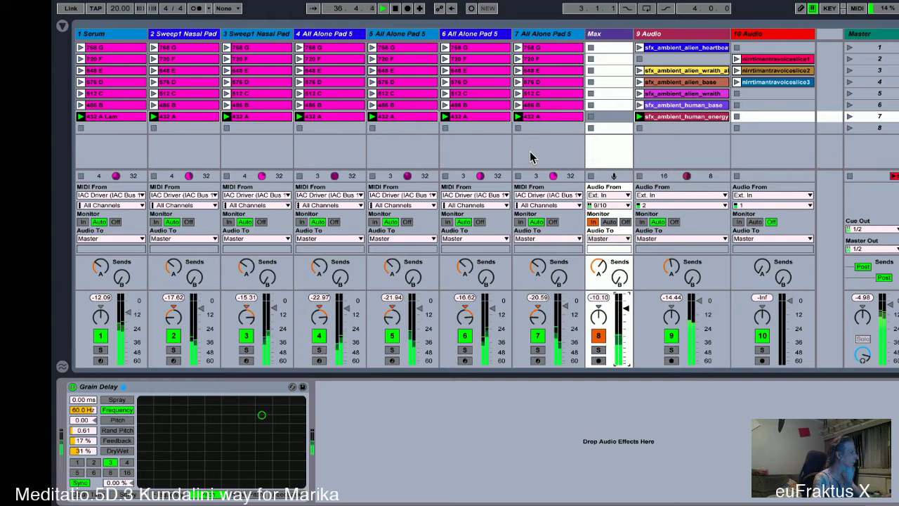
{"action": "left_click", "coordinate": [577, 195]}
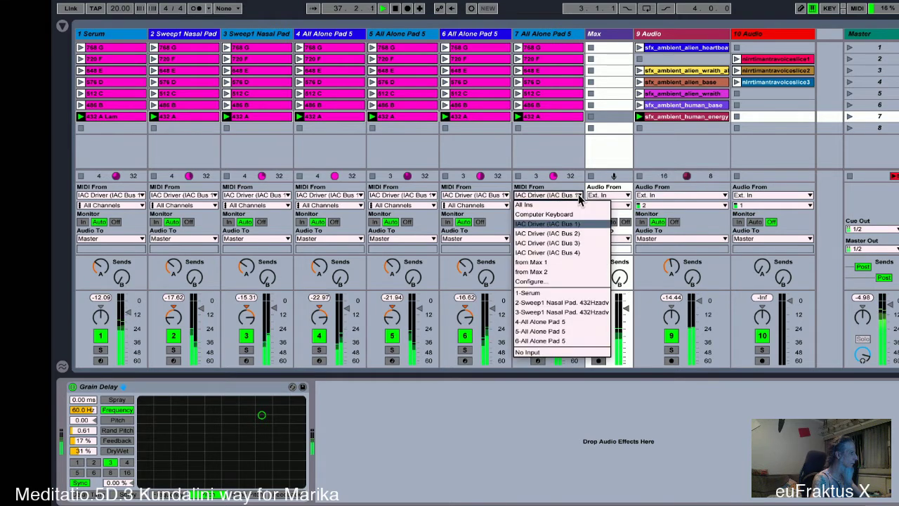
{"action": "left_click", "coordinate": [556, 234]}
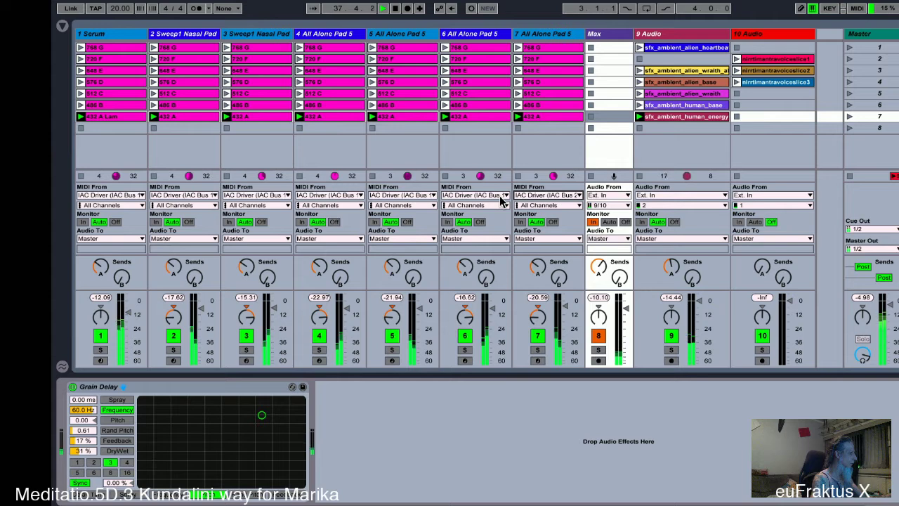
{"action": "left_click", "coordinate": [520, 223]}
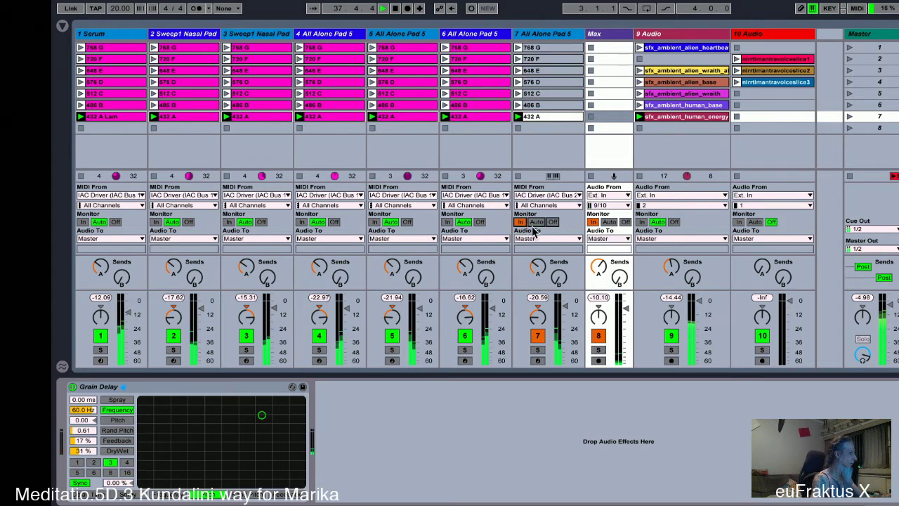
- Return to Max, start the MIDI sequence for Markov training, and inspect the contents of Model1.maxcoll
{"action": "key", "text": "super+Tab"}
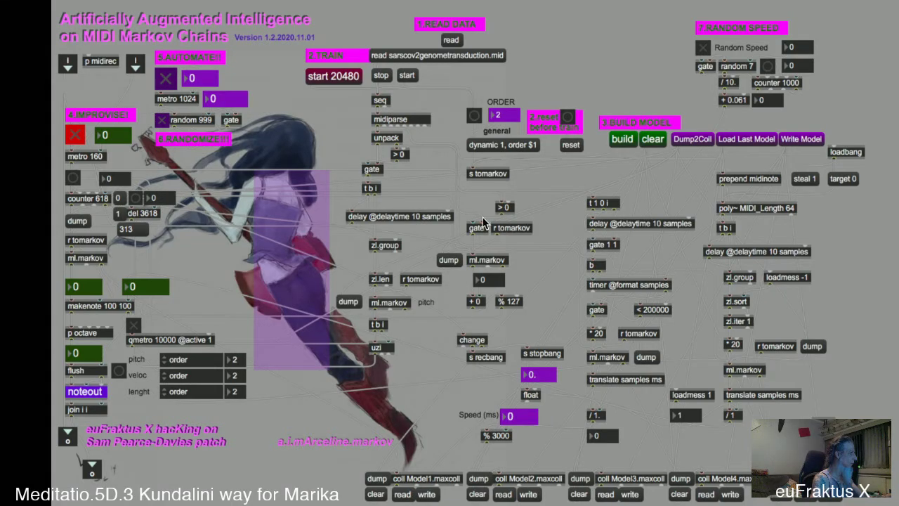
{"action": "left_click", "coordinate": [411, 77]}
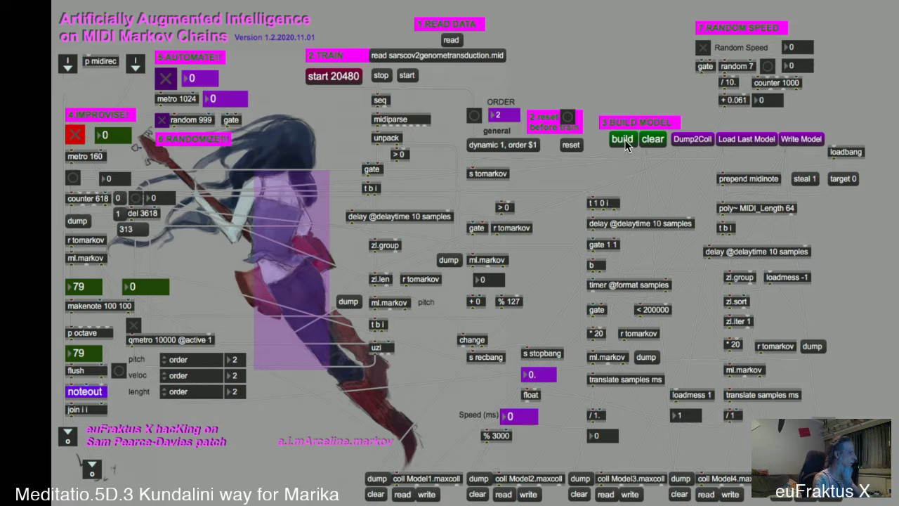
{"action": "double_click", "coordinate": [433, 483]}
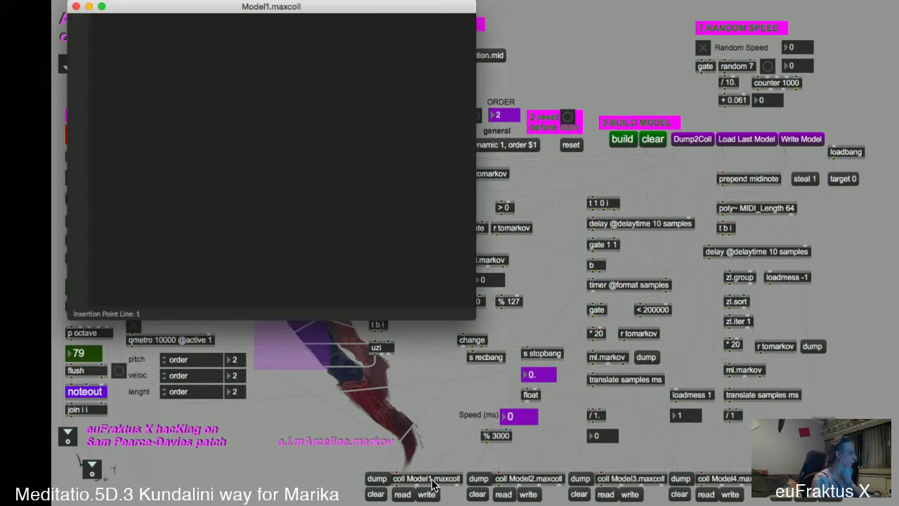
{"action": "left_click", "coordinate": [433, 483]}
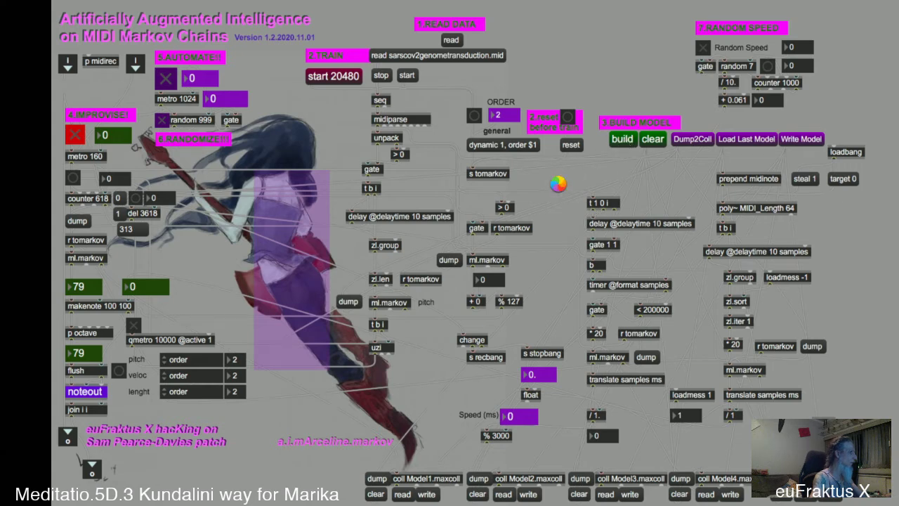
- Switch to Ableton Live and launch the 486 B clips one after another on tracks 1 to 4
{"action": "key", "text": "super+Tab"}
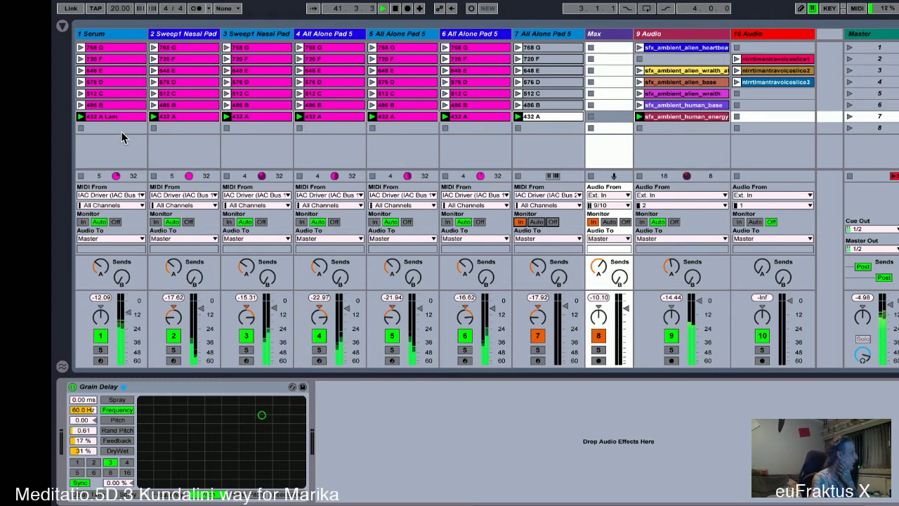
{"action": "left_click", "coordinate": [81, 104]}
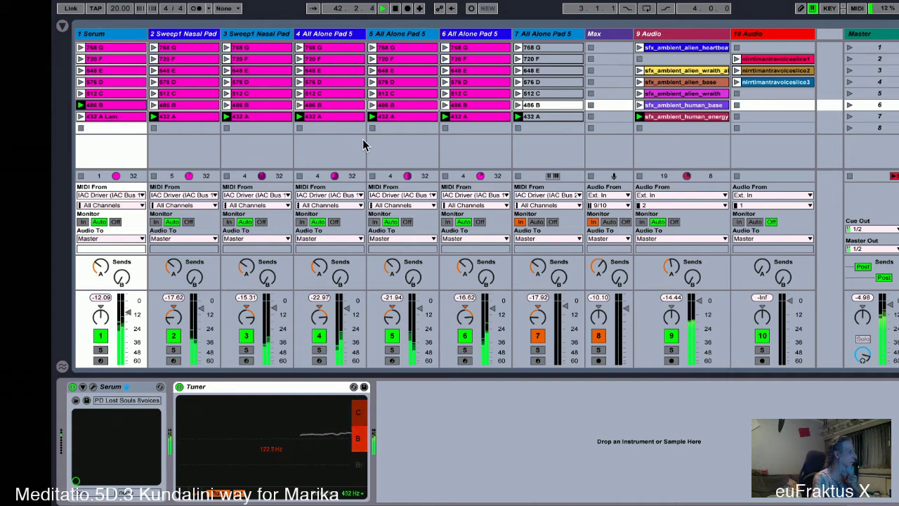
{"action": "left_click", "coordinate": [155, 110]}
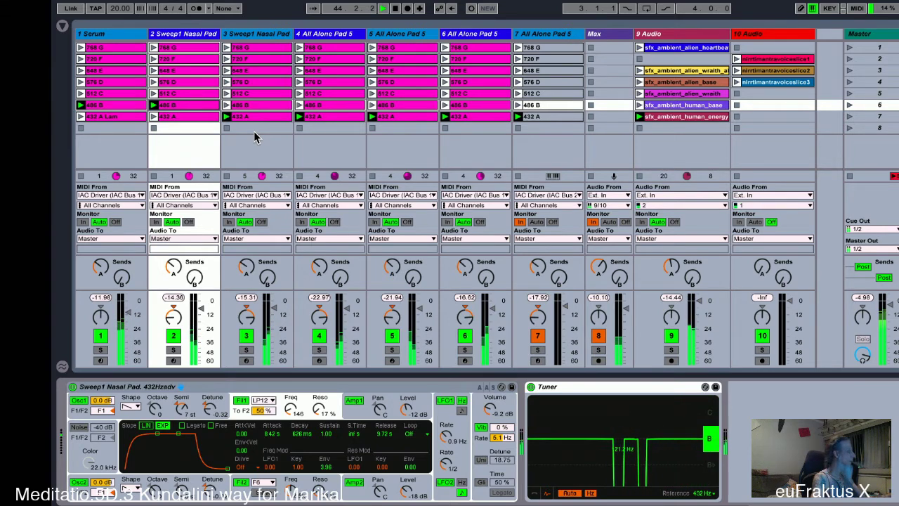
{"action": "left_click", "coordinate": [226, 105]}
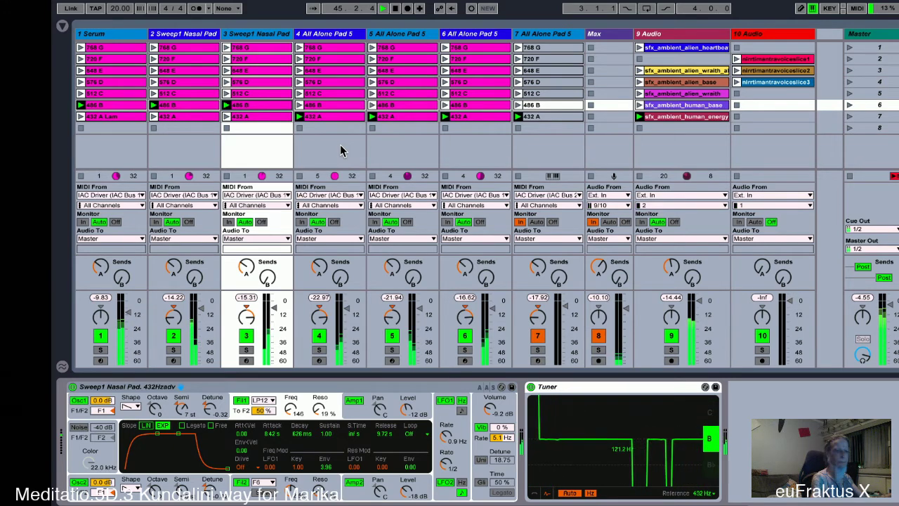
{"action": "left_click", "coordinate": [300, 106]}
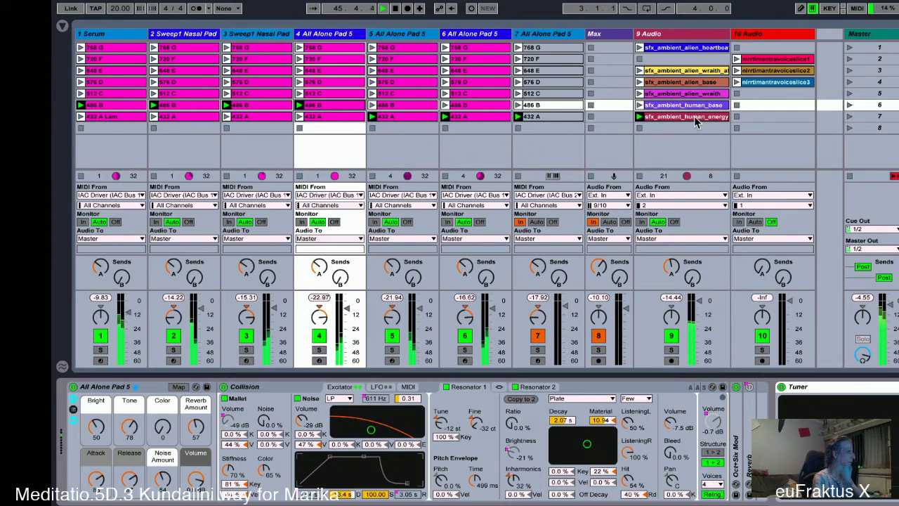
- Launch 486 B on tracks 5 and 6, replace the playing 9 Audio clip with sfx_ambient_human_base, and switch back to Max
{"action": "left_click", "coordinate": [639, 127]}
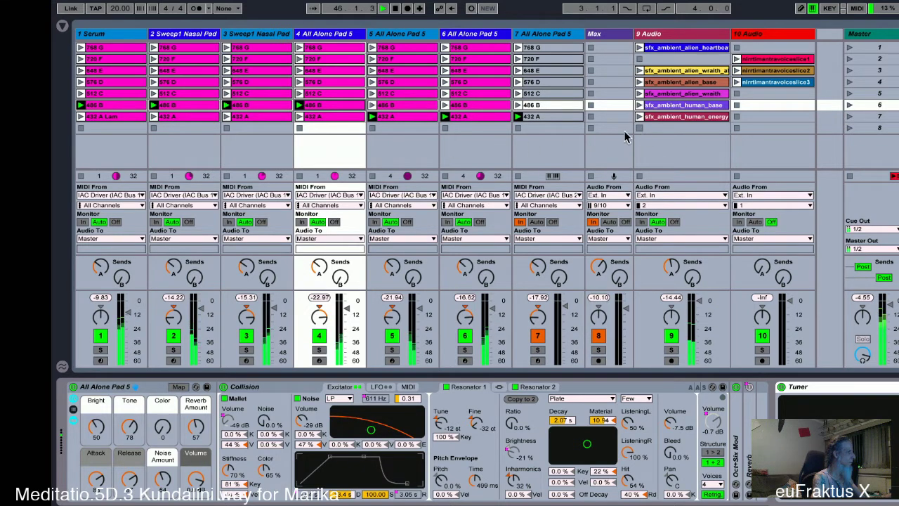
{"action": "left_click", "coordinate": [374, 106]}
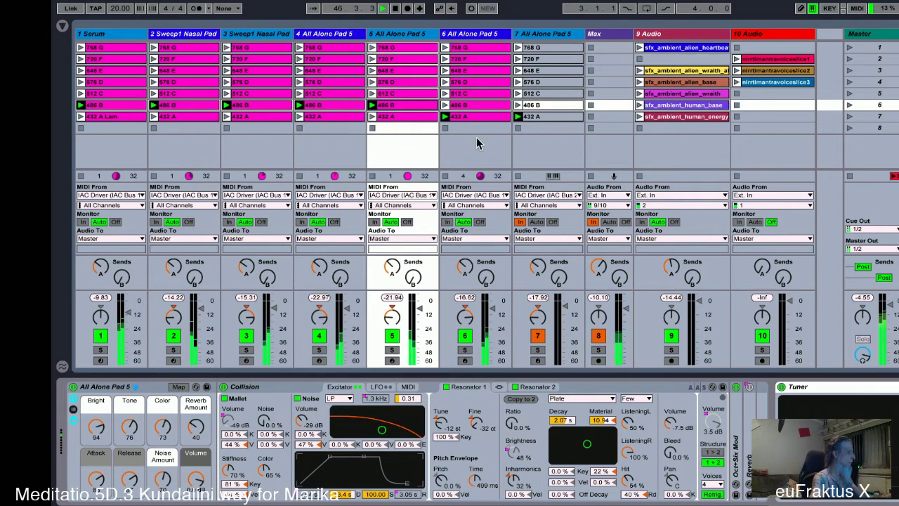
{"action": "left_click", "coordinate": [443, 105]}
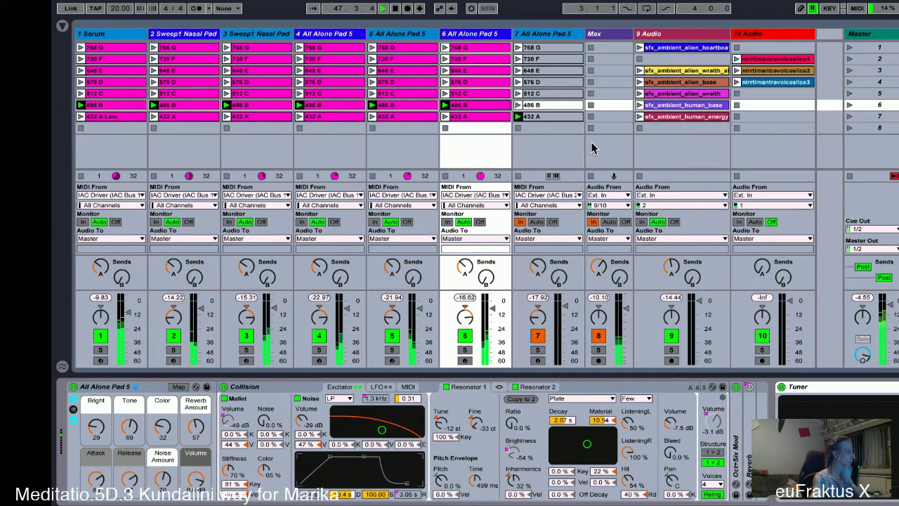
{"action": "left_click", "coordinate": [639, 106]}
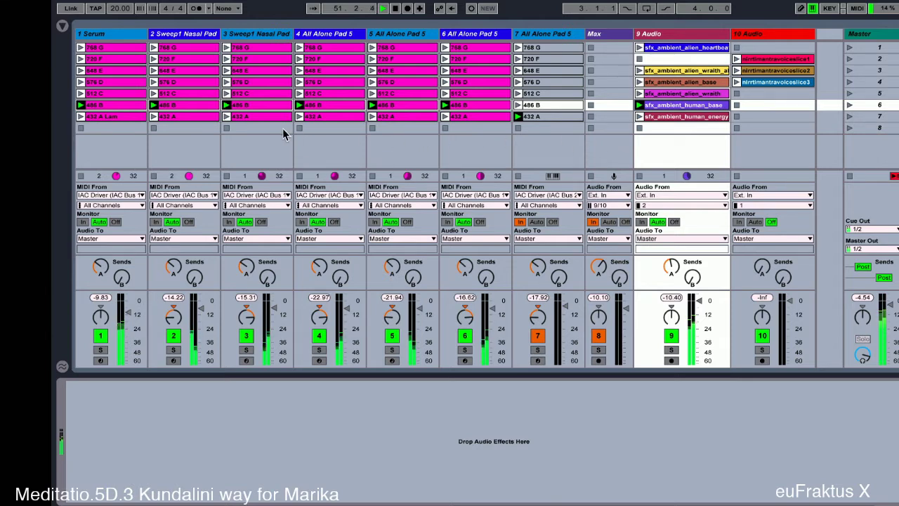
{"action": "key", "text": "super+Tab"}
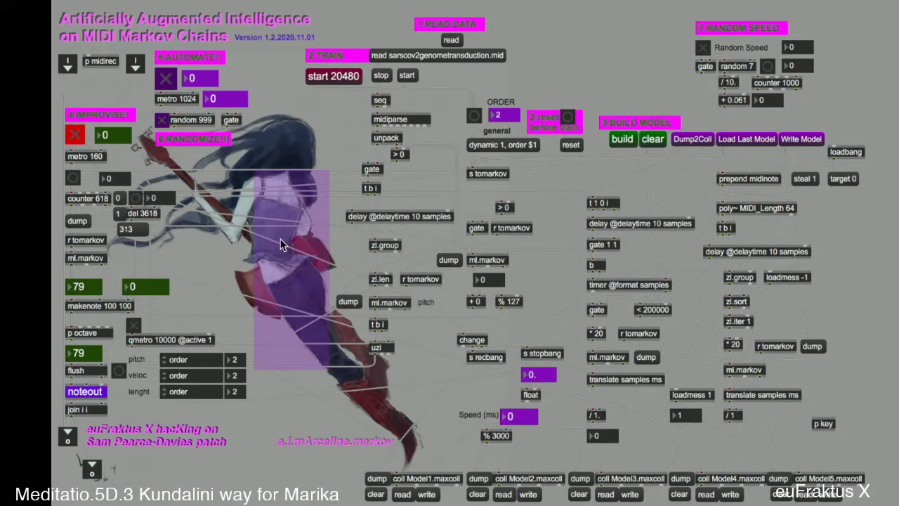
- Trigger one Markov note in Max, switch to Ableton Live, and relaunch 432 A on track 7 with monitoring set to Auto
{"action": "left_click", "coordinate": [73, 180]}
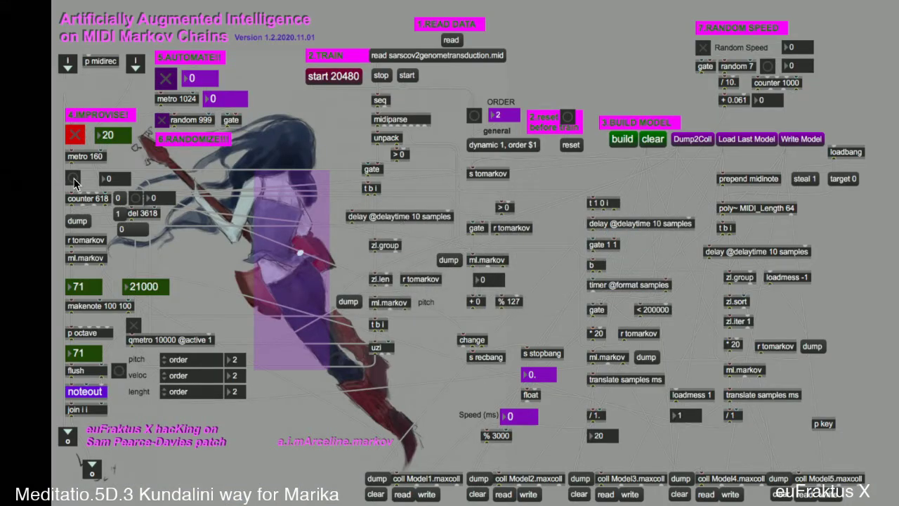
{"action": "key", "text": "super+Tab"}
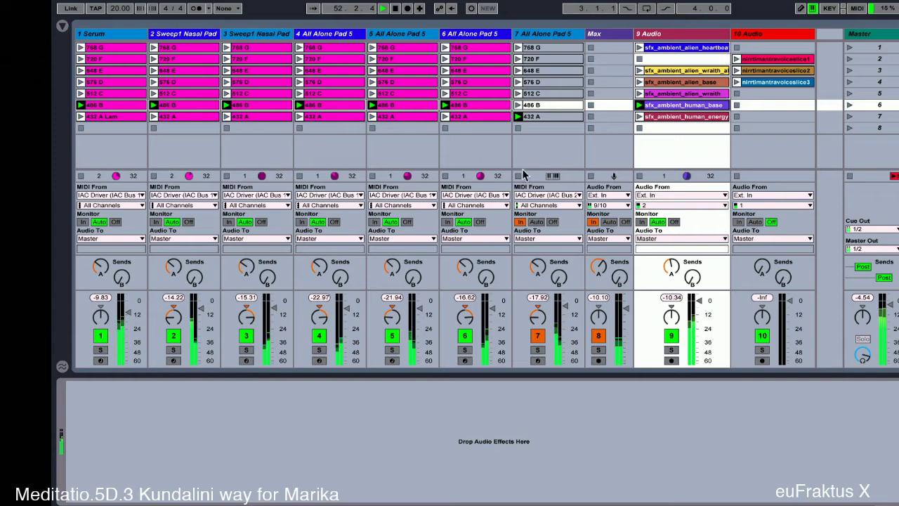
{"action": "left_click", "coordinate": [536, 222]}
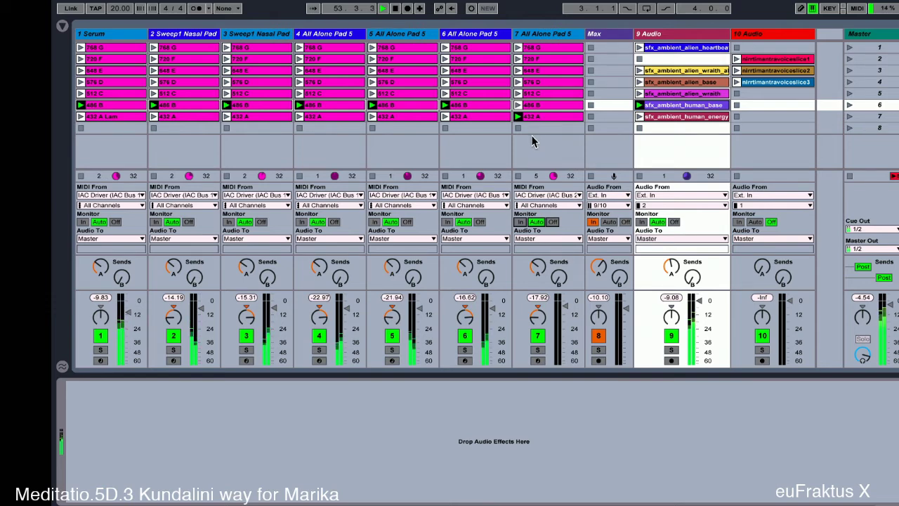
{"action": "left_click", "coordinate": [519, 117]}
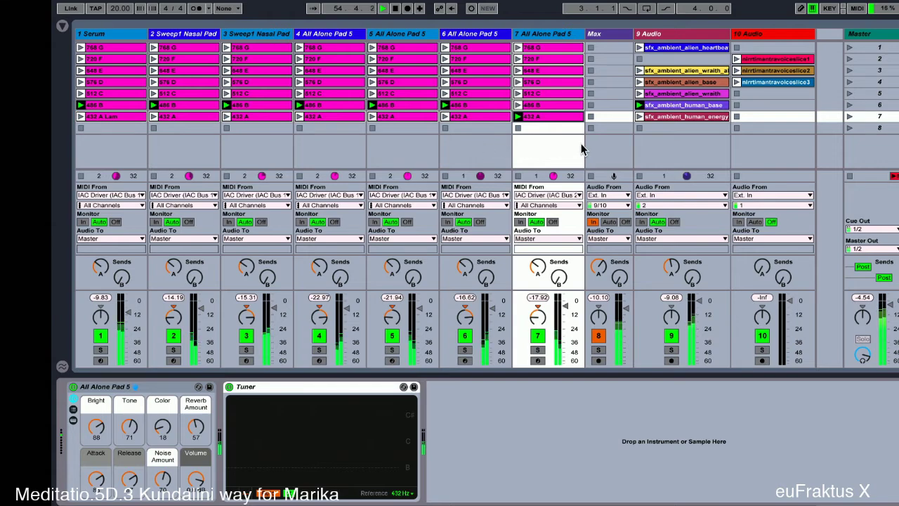
- Switch to Max, bring the FraktalClouds.betatest patch to the front, and enable autochange in the Auto FREQ Cicle section
{"action": "key", "text": "super+Tab"}
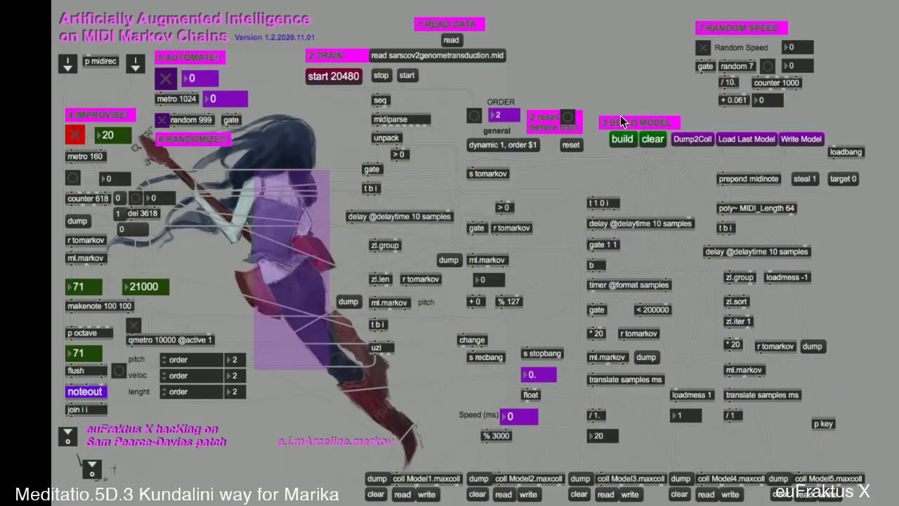
{"action": "left_click", "coordinate": [414, 1]}
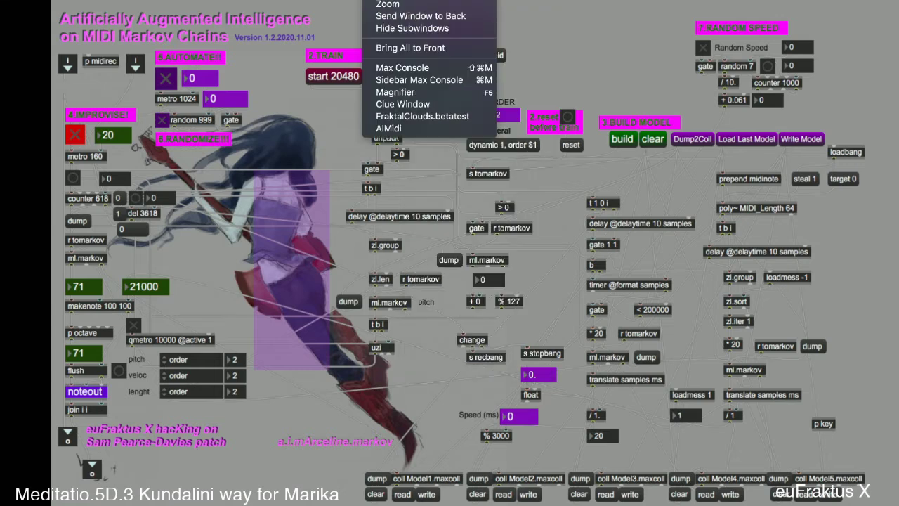
{"action": "left_click", "coordinate": [405, 117]}
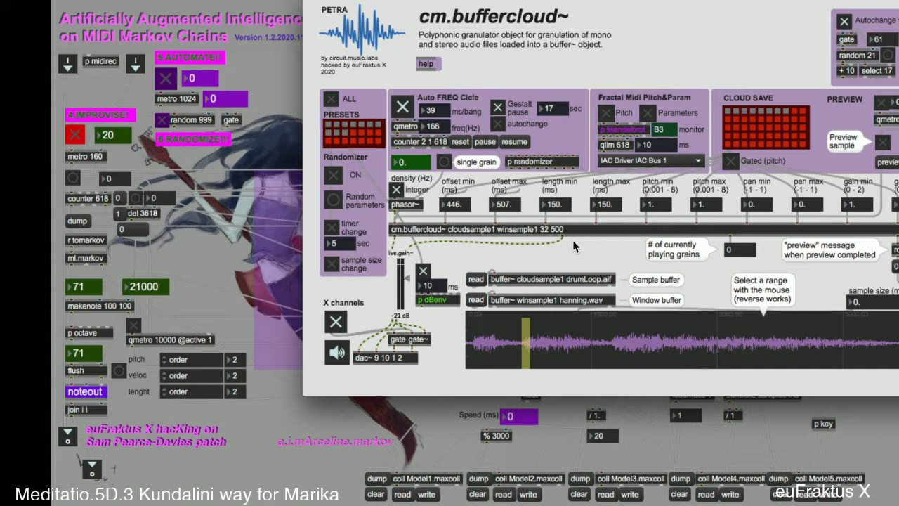
{"action": "left_click", "coordinate": [498, 124]}
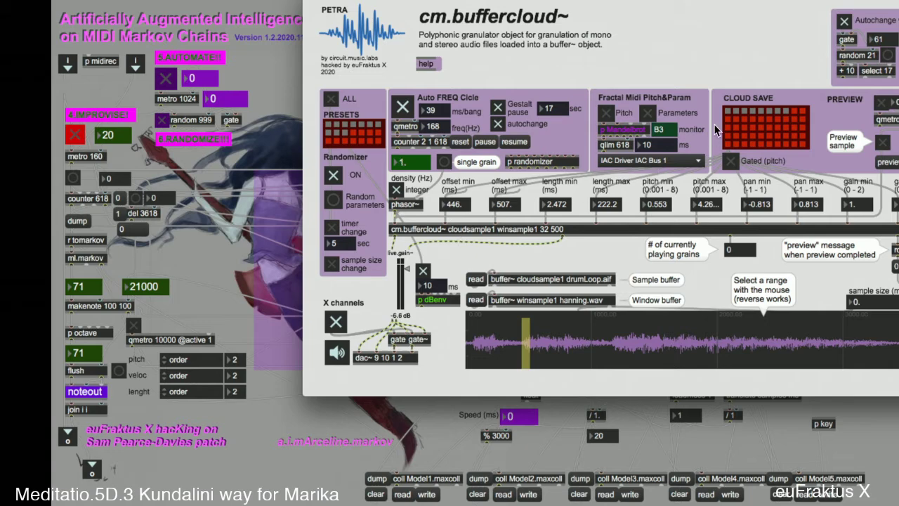
- Inspect the Mandelbrot subpatch and set the Fractal Midi output to IAC Driver IAC Bus 2
{"action": "double_click", "coordinate": [632, 134]}
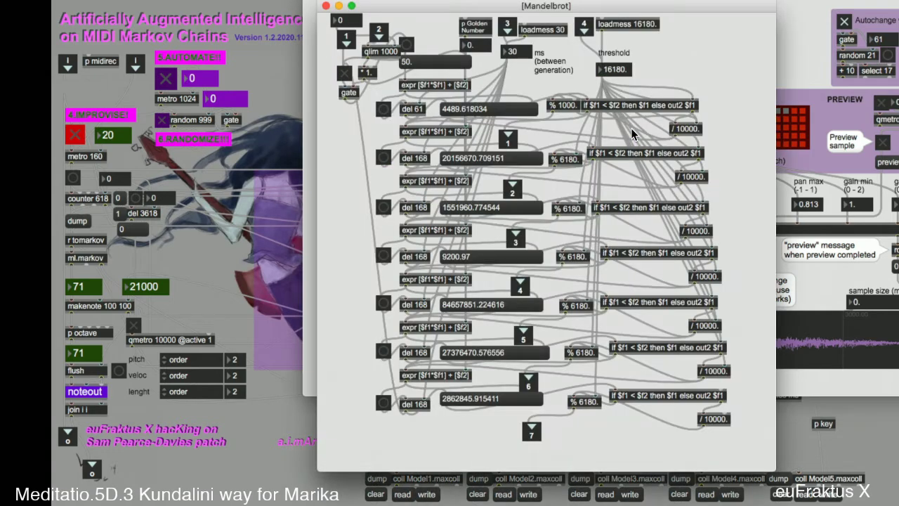
{"action": "left_click", "coordinate": [326, 6]}
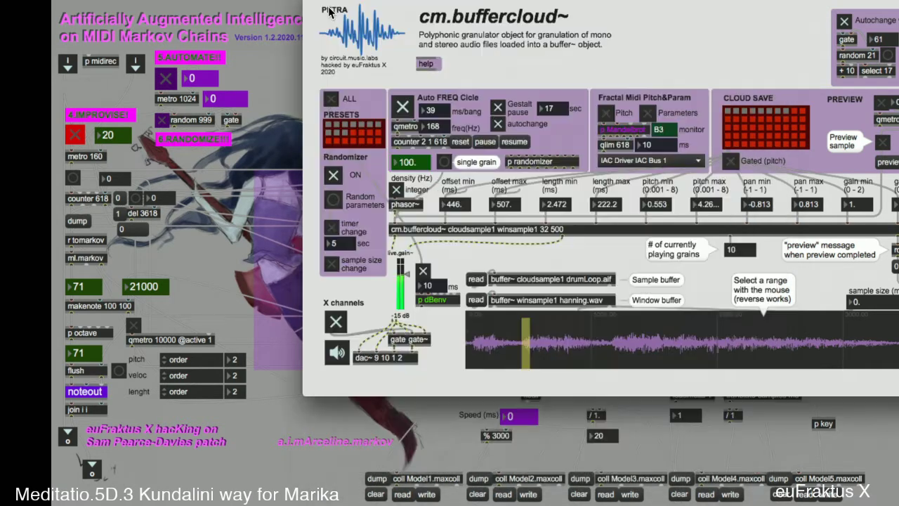
{"action": "left_click", "coordinate": [697, 161]}
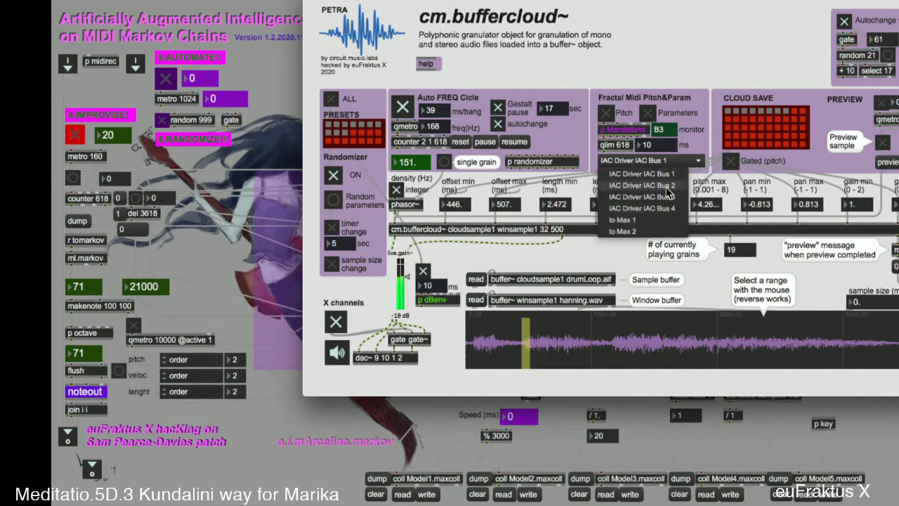
{"action": "left_click", "coordinate": [667, 185]}
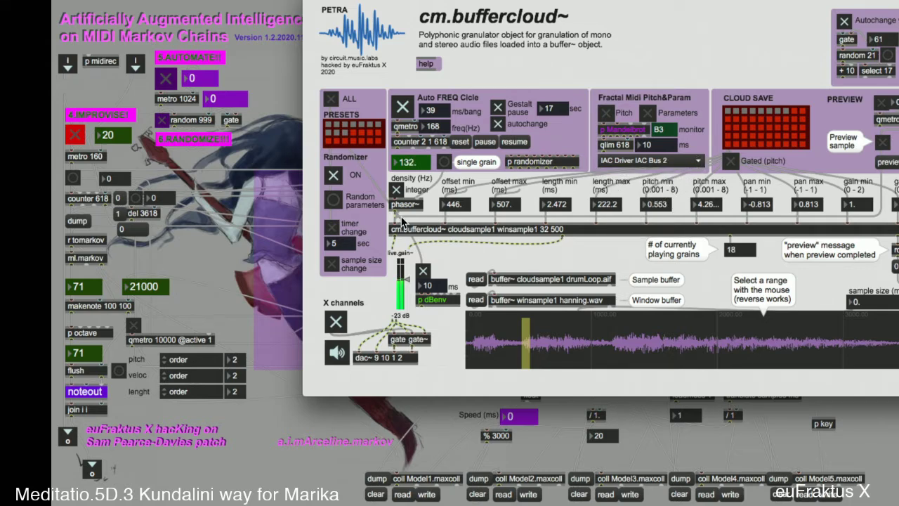
- Trigger another note in the Markov patch, switch to Ableton Live, and insert a new MIDI track after track 7
{"action": "left_click", "coordinate": [76, 184]}
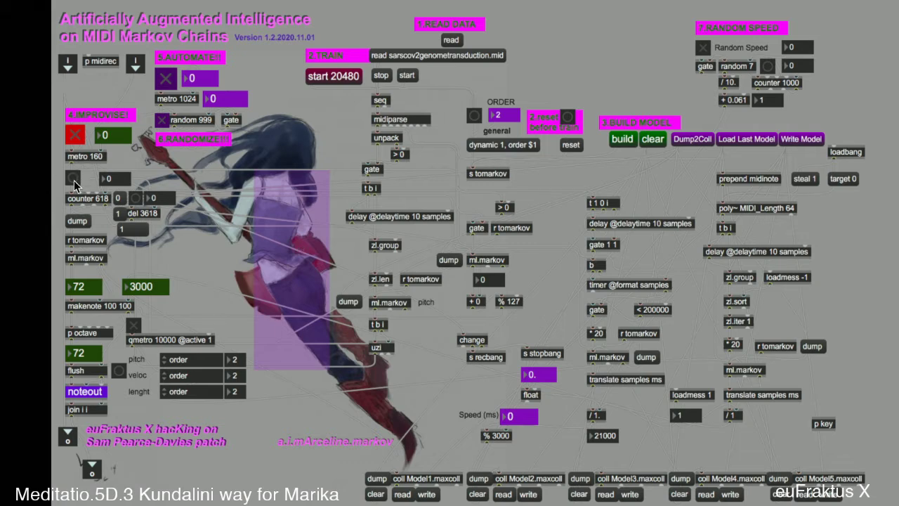
{"action": "key", "text": "super+Tab"}
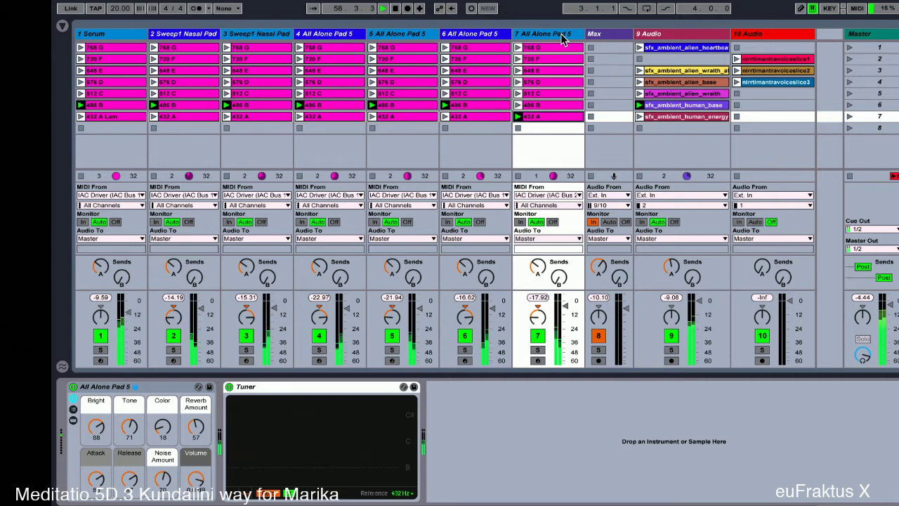
{"action": "left_click", "coordinate": [445, 104]}
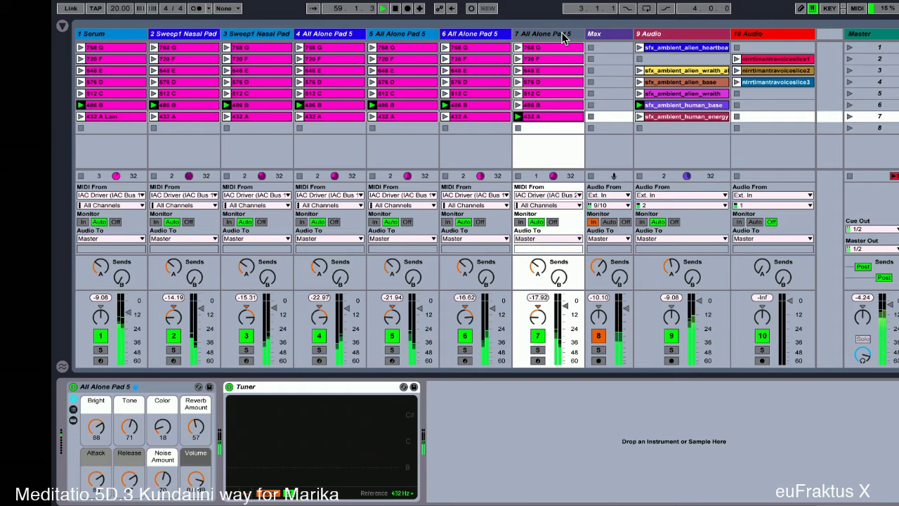
{"action": "key", "text": "super+shift+t"}
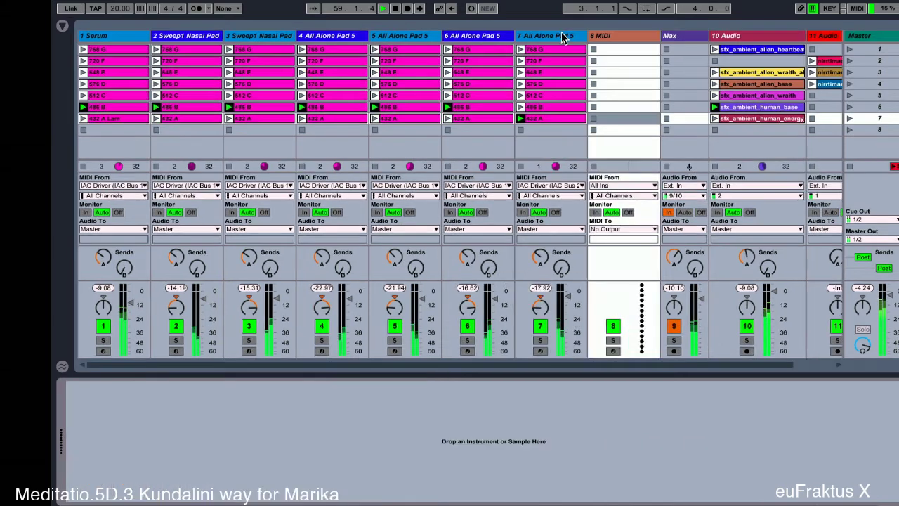
- Load the Glass Cave Mirror preset from Collision's Ambient & Evolving instruments onto the new MIDI track
{"action": "left_click", "coordinate": [62, 28]}
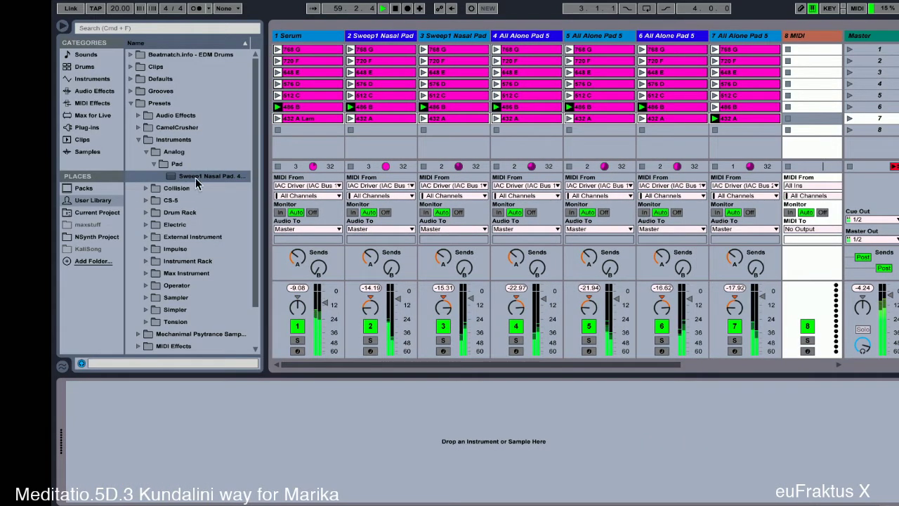
{"action": "left_click", "coordinate": [147, 189]}
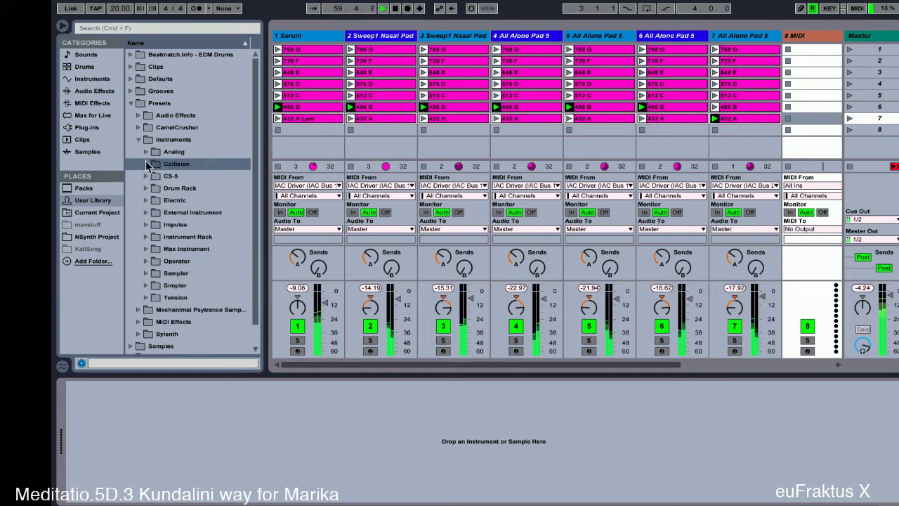
{"action": "left_click", "coordinate": [91, 79]}
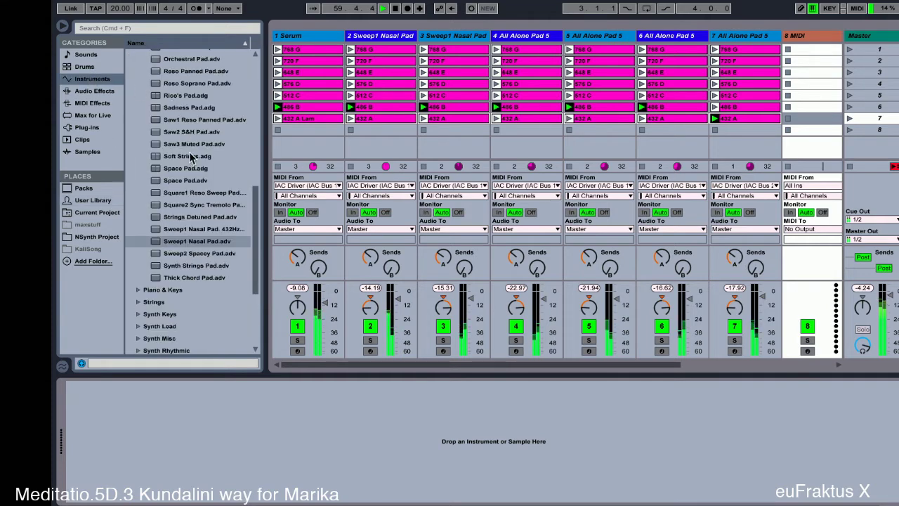
{"action": "scroll", "coordinate": [186, 154], "scroll_direction": "up", "scroll_amount": 12}
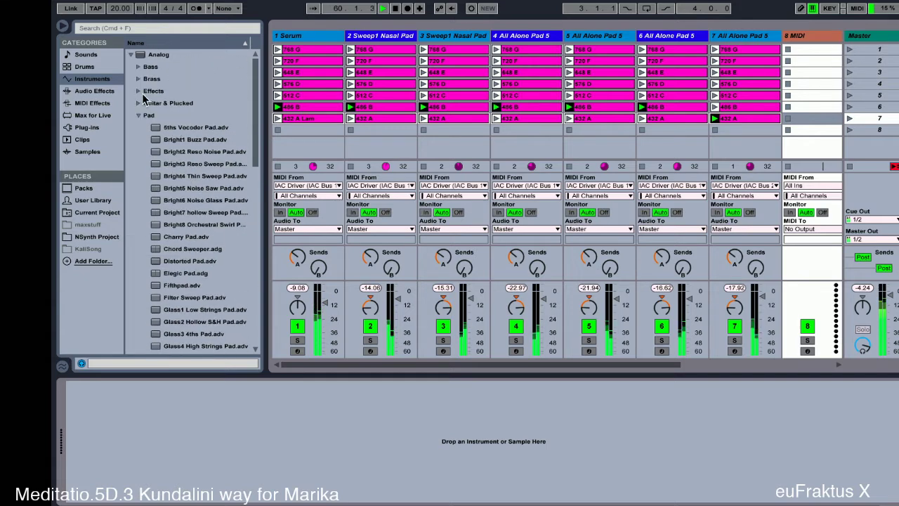
{"action": "left_click", "coordinate": [131, 54]}
{"action": "left_click", "coordinate": [132, 66]}
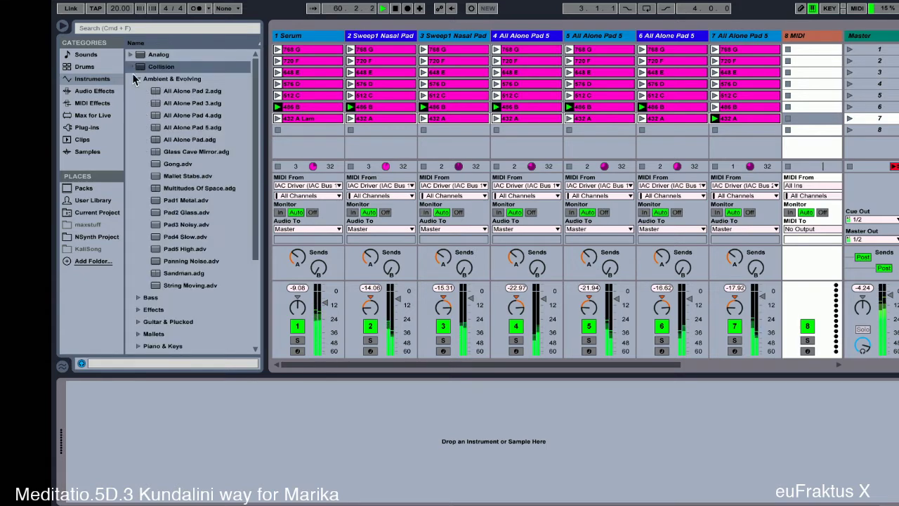
{"action": "left_click", "coordinate": [177, 153]}
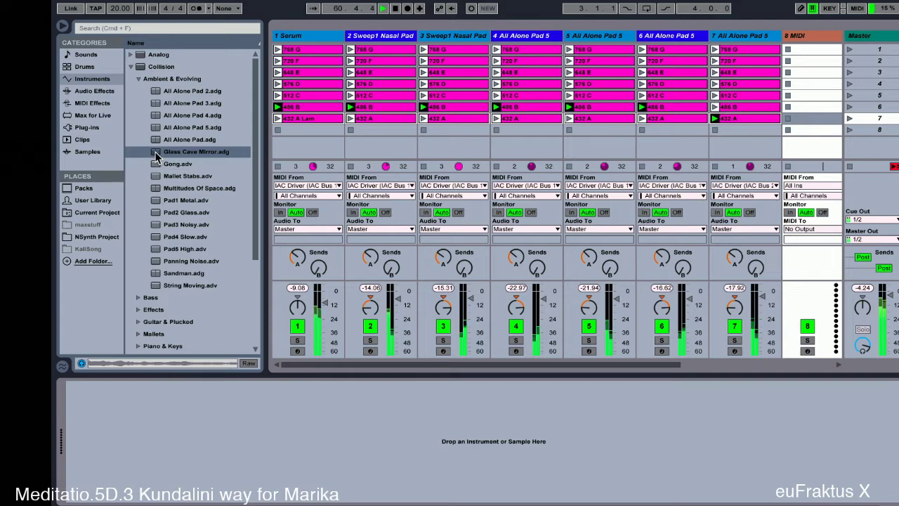
{"action": "left_click_drag", "start_coordinate": [156, 156], "coordinate": [792, 42]}
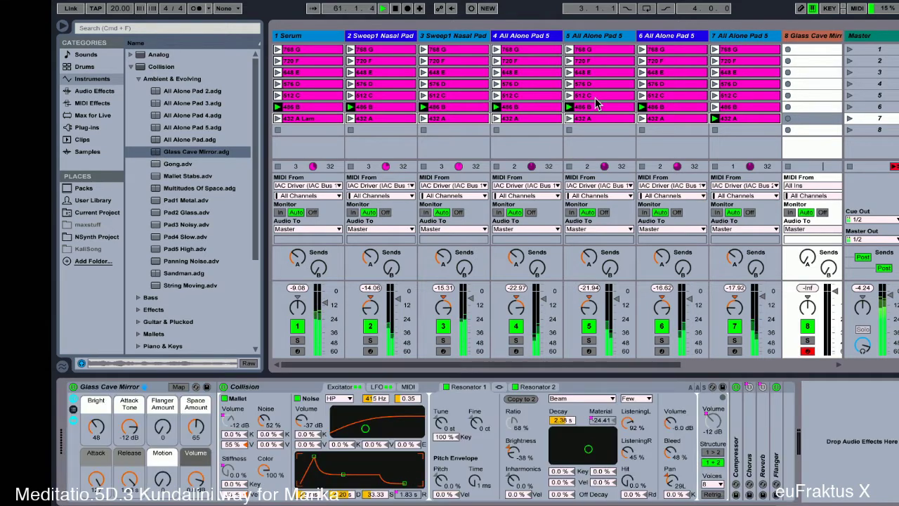
{"action": "left_click", "coordinate": [62, 27]}
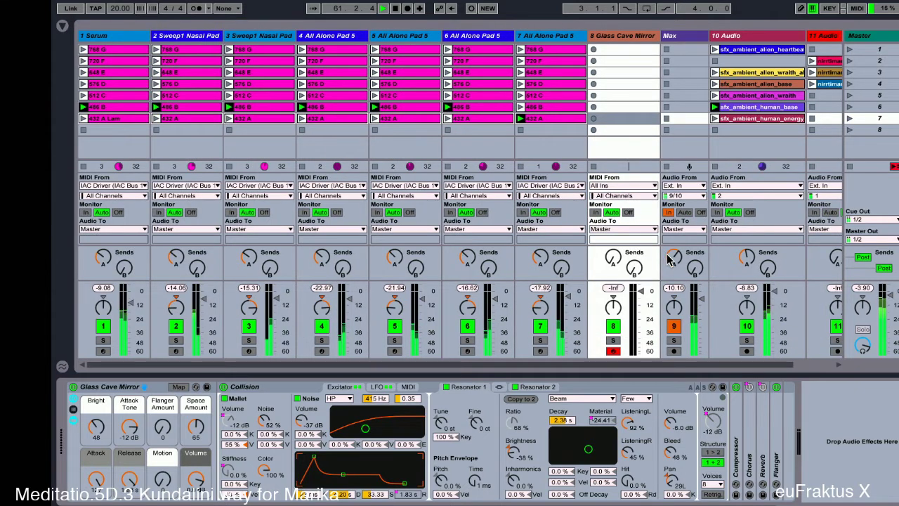
- Set the Glass Cave Mirror track to monitor In with MIDI from IAC Bus 2, and lower its volume
{"action": "scroll", "coordinate": [667, 260], "scroll_direction": "right", "scroll_amount": 2}
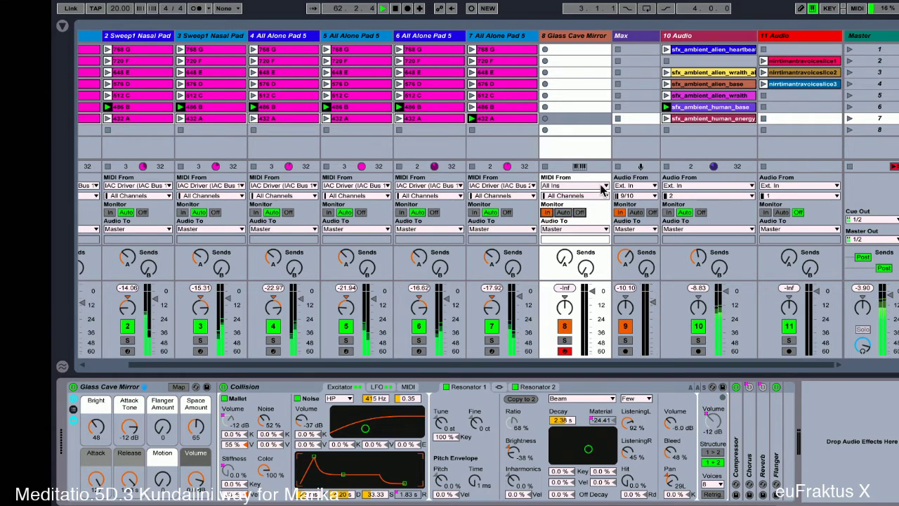
{"action": "left_click", "coordinate": [603, 186]}
{"action": "left_click", "coordinate": [594, 223]}
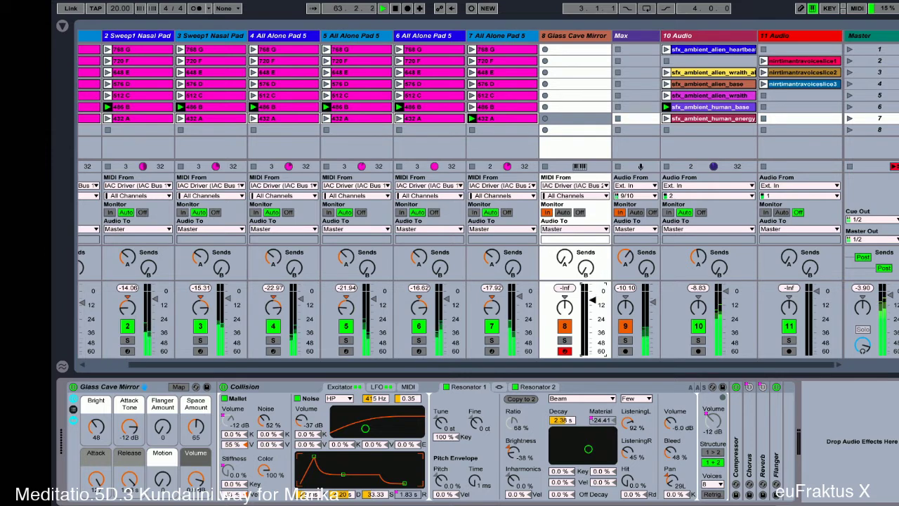
- Start recording in the first clip slot of Glass Cave Mirror, start the Markov improvisation in Max, and return to Ableton Live
{"action": "left_click", "coordinate": [544, 49]}
{"action": "key", "text": "super+Tab"}
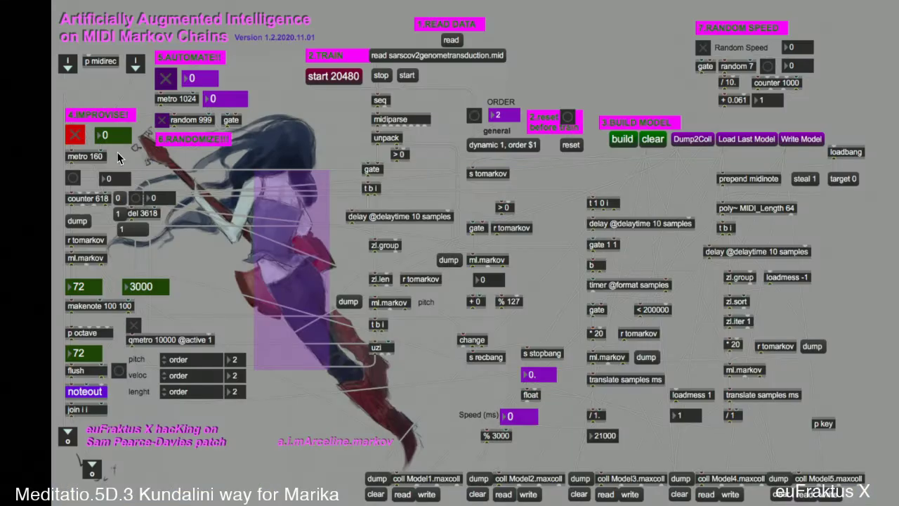
{"action": "left_click", "coordinate": [75, 135]}
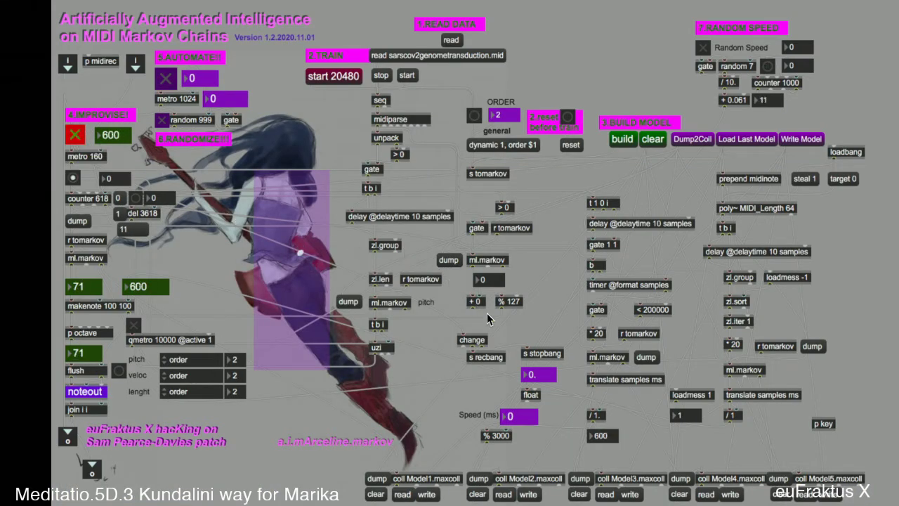
{"action": "key", "text": "super+Tab"}
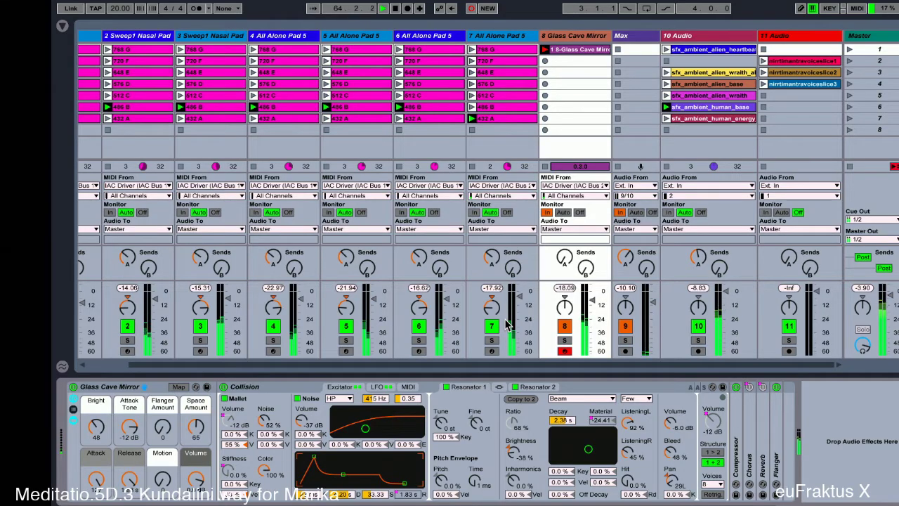
- Switch to Max, set the Automate interval to 6180, and turn on automation of the Markov improvisation
{"action": "key", "text": "super+Tab"}
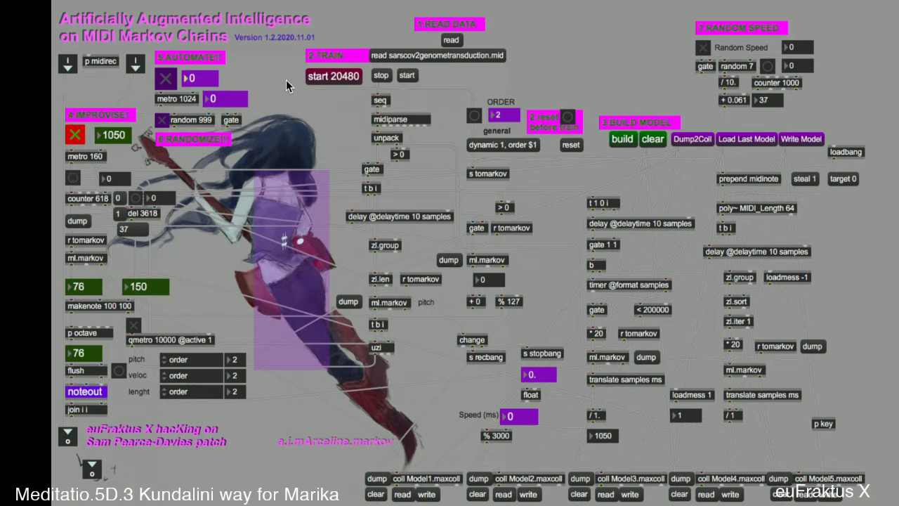
{"action": "type", "text": "6180"}
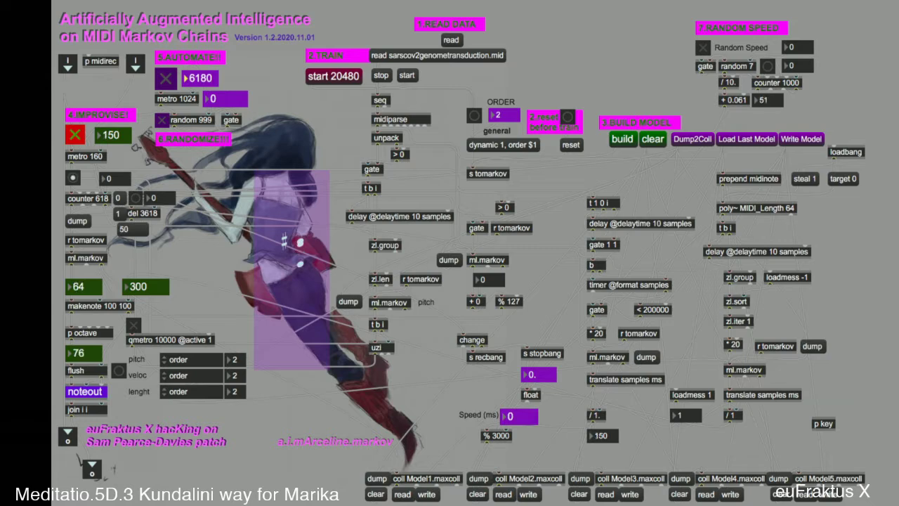
{"action": "left_click", "coordinate": [166, 79]}
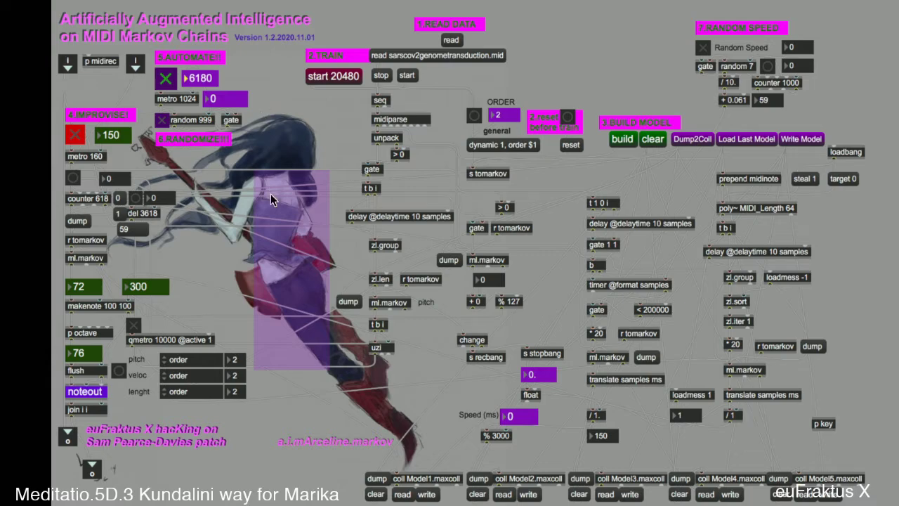
- Switch to Ableton Live and examine the notes being recorded in the first Glass Cave Mirror clip
{"action": "key", "text": "super+Tab"}
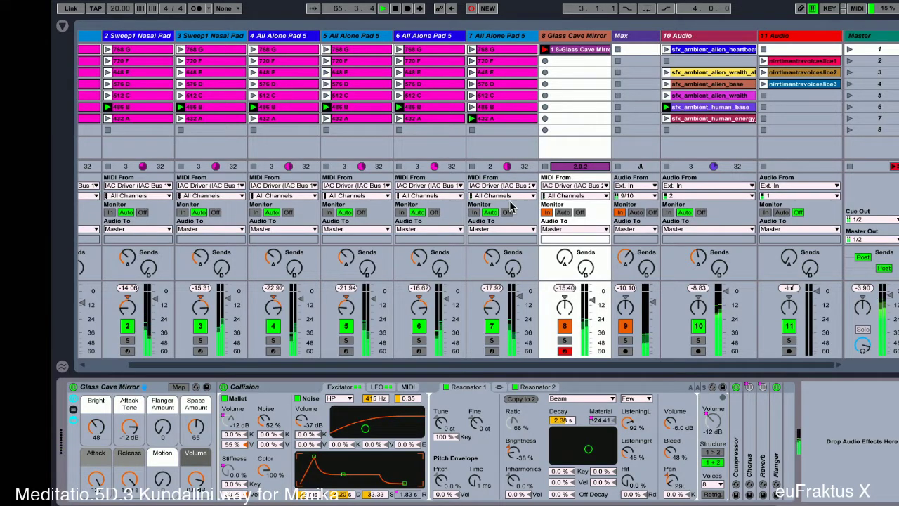
{"action": "double_click", "coordinate": [585, 50]}
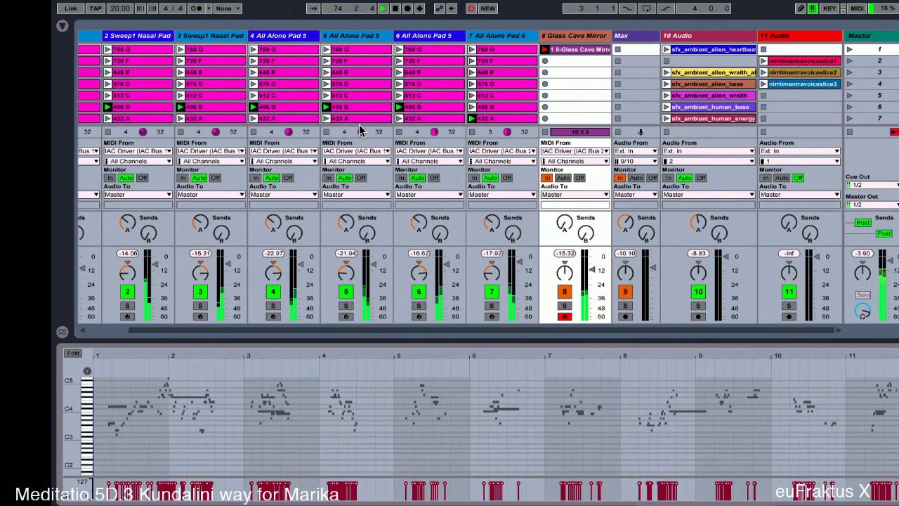
{"action": "scroll", "coordinate": [359, 127], "scroll_direction": "left", "scroll_amount": 3}
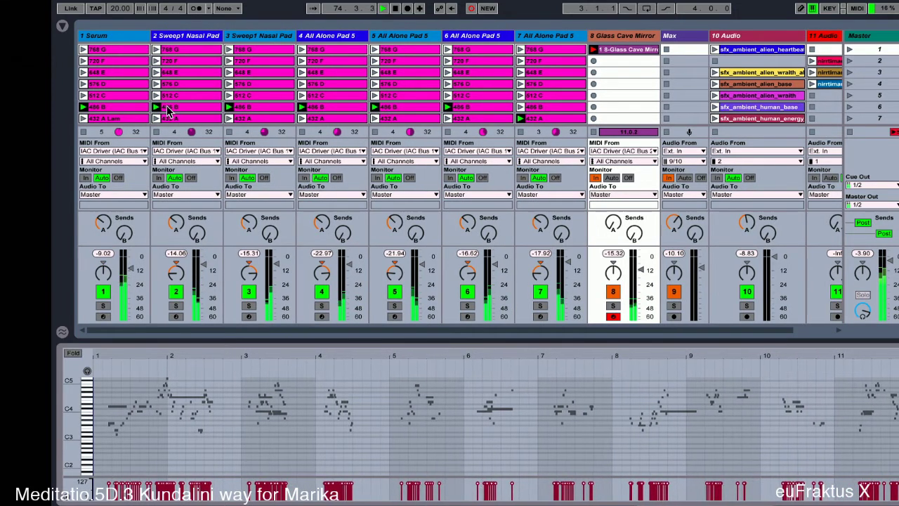
- Launch the 512 C clips one after another on tracks 1 through 5, from Serum to the second All Alone Pad 5
{"action": "left_click", "coordinate": [83, 96]}
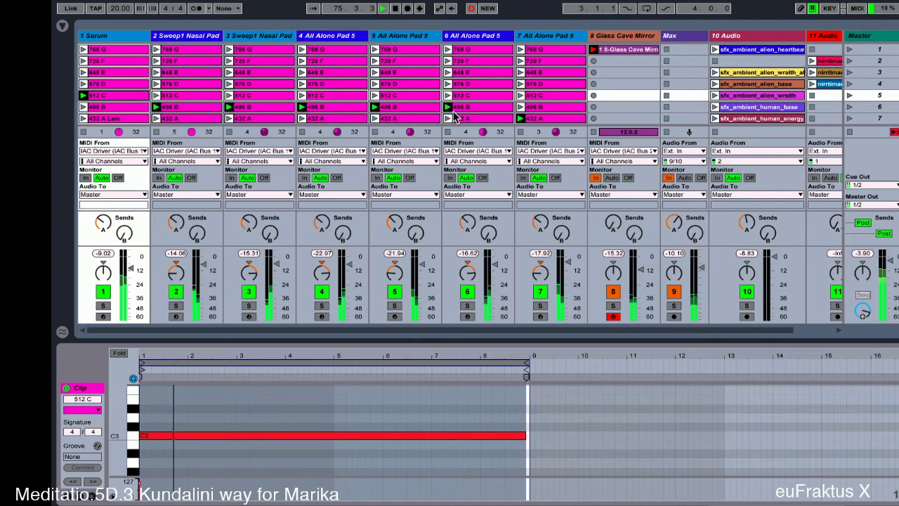
{"action": "left_click", "coordinate": [156, 97]}
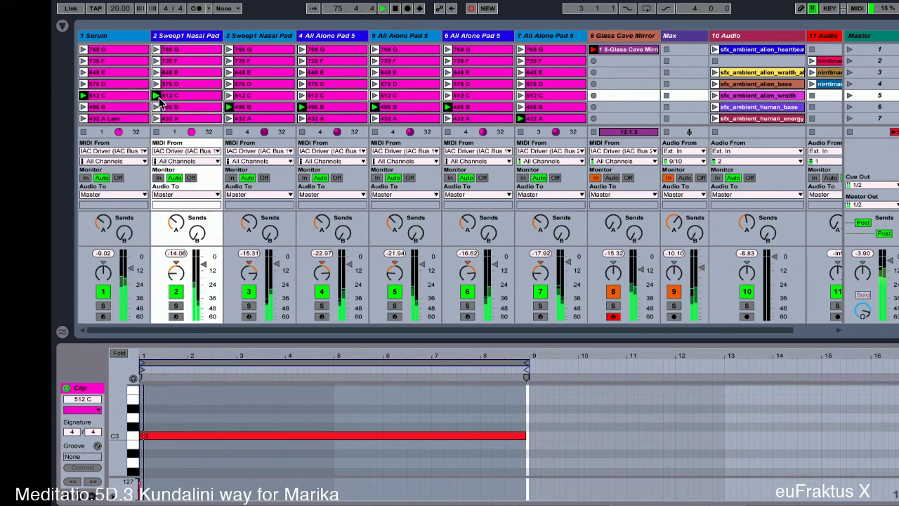
{"action": "left_click", "coordinate": [228, 96]}
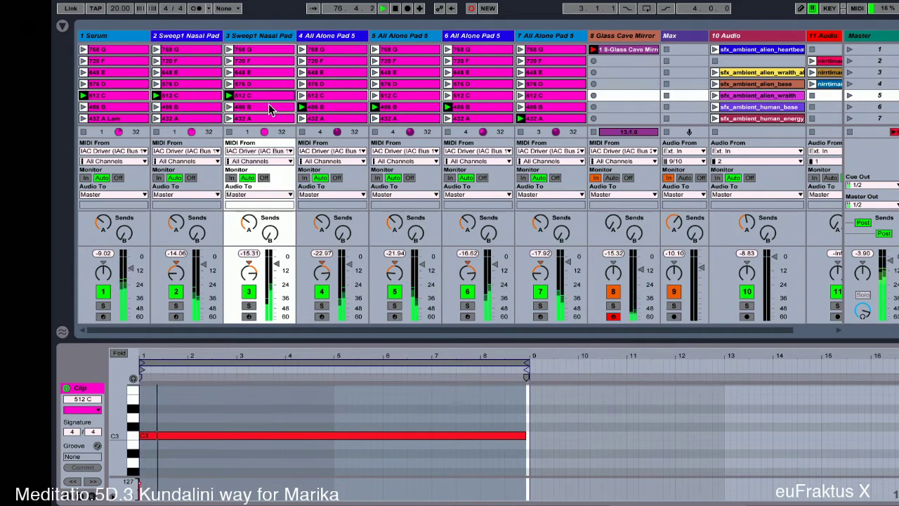
{"action": "left_click", "coordinate": [302, 96]}
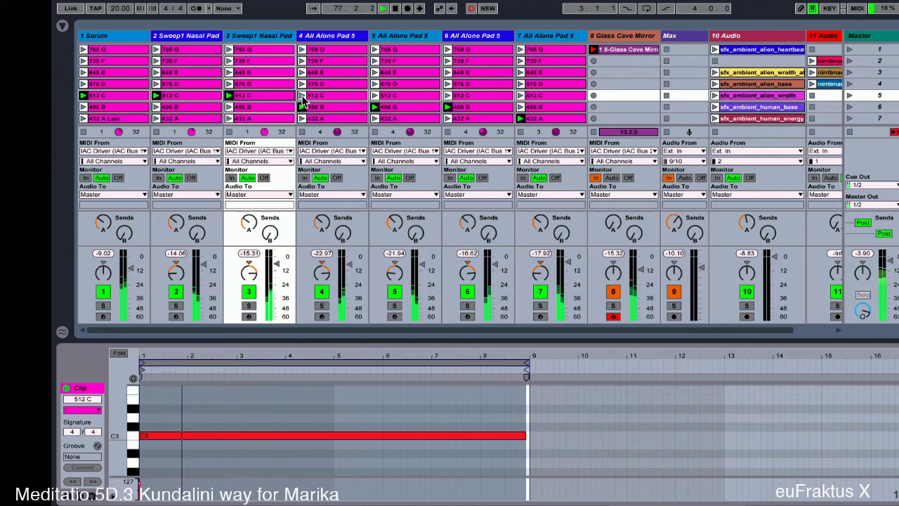
{"action": "left_click", "coordinate": [303, 96]}
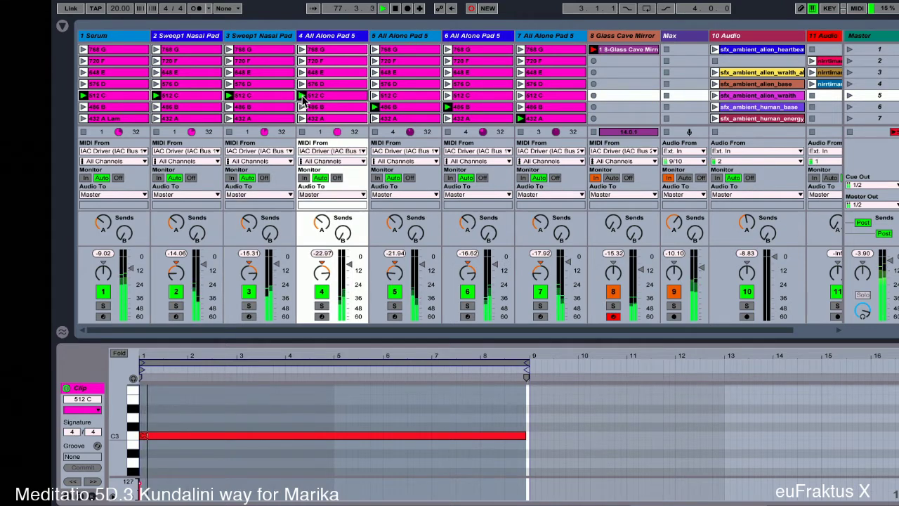
{"action": "left_click", "coordinate": [375, 96]}
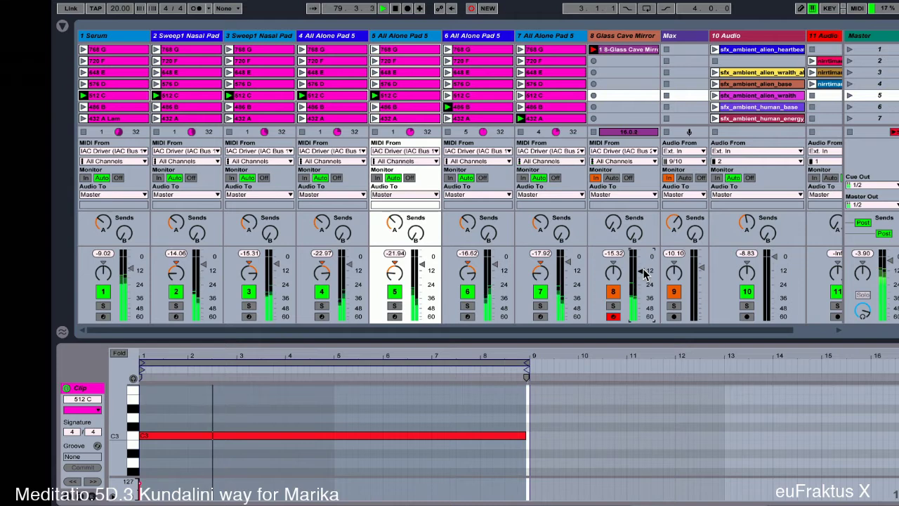
- Set Glass Cave Mirror's Attack Tone to -35 dB, its Collision volume to -17 dB, and the Fine tuning of both resonators to -32 ct
{"action": "left_click", "coordinate": [636, 36]}
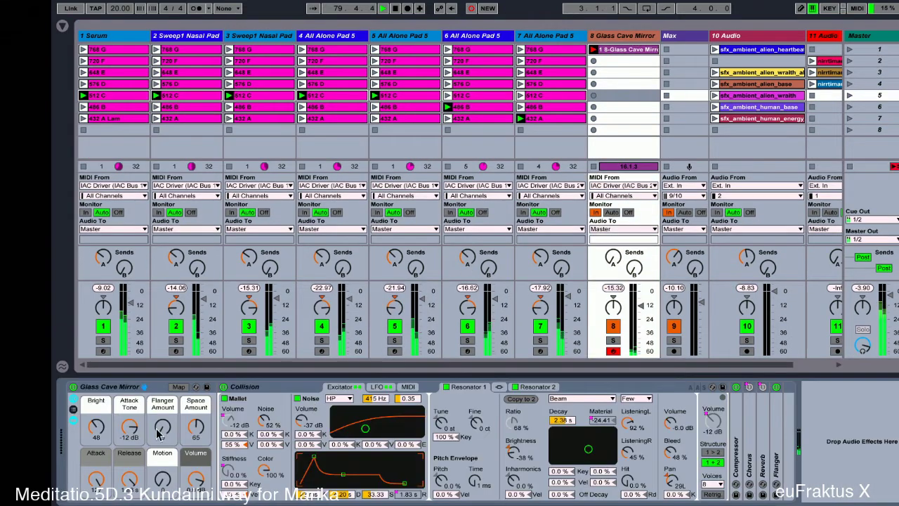
{"action": "left_click", "coordinate": [96, 479]}
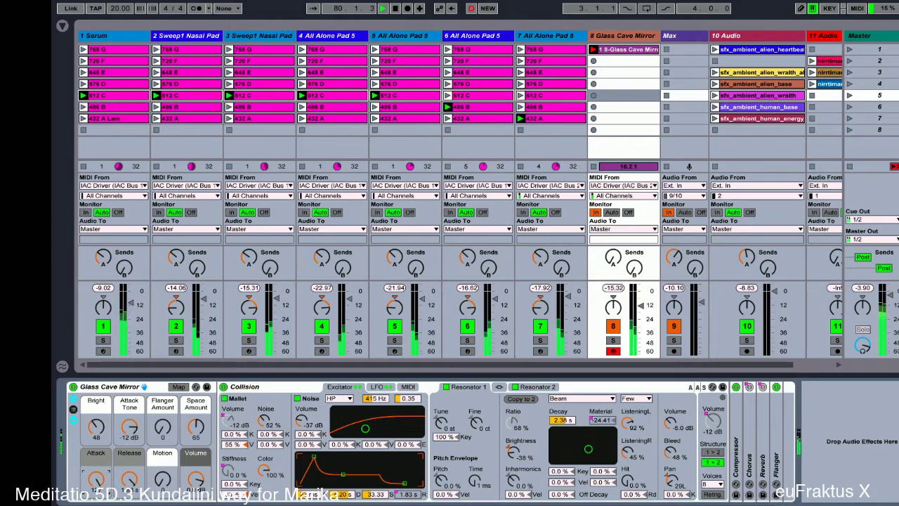
{"action": "left_click_drag", "start_coordinate": [96, 479], "coordinate": [96, 474]}
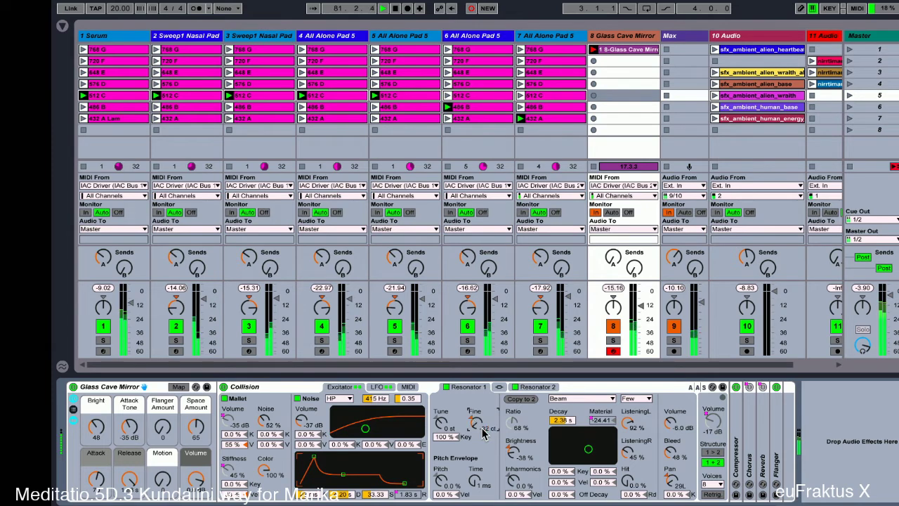
{"action": "left_click", "coordinate": [541, 387]}
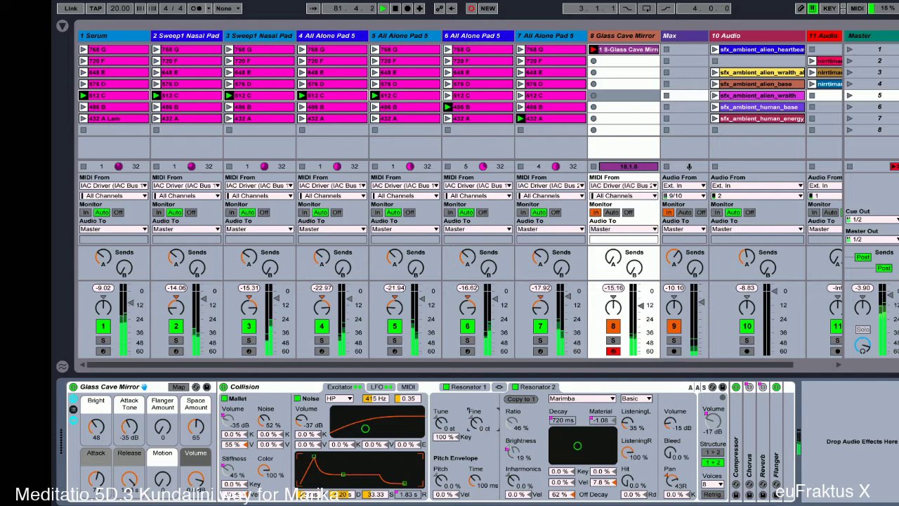
{"action": "left_click_drag", "start_coordinate": [482, 434], "coordinate": [455, 417]}
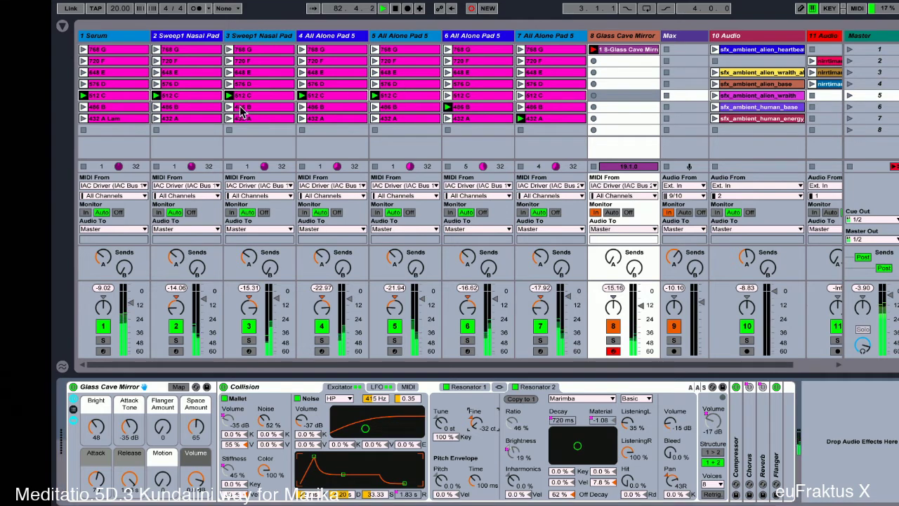
- Launch the 576 D clips on track 4 All Alone Pad 5 and track 3 Sweep1 Nasal Pad
{"action": "scroll", "coordinate": [203, 109], "scroll_direction": "right", "scroll_amount": 3}
{"action": "scroll", "coordinate": [160, 112], "scroll_direction": "left", "scroll_amount": 3}
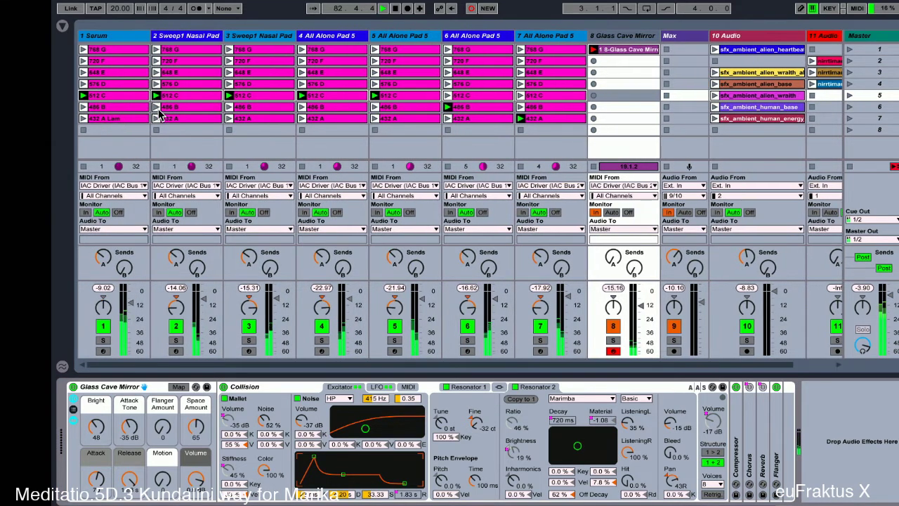
{"action": "left_click", "coordinate": [84, 95]}
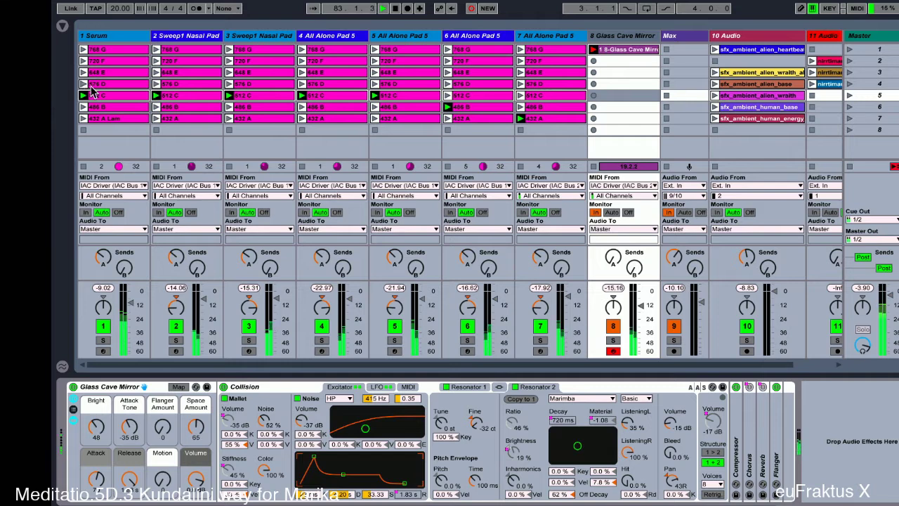
{"action": "left_click", "coordinate": [376, 94]}
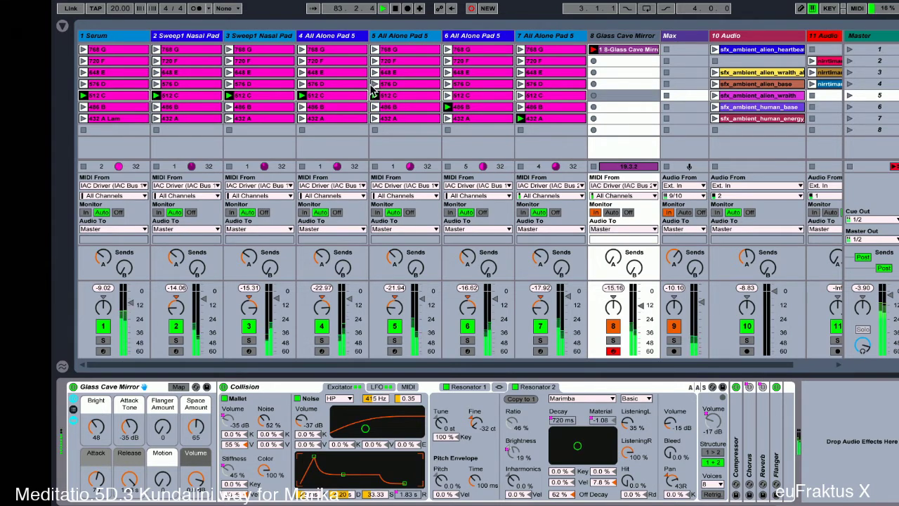
{"action": "left_click", "coordinate": [303, 84]}
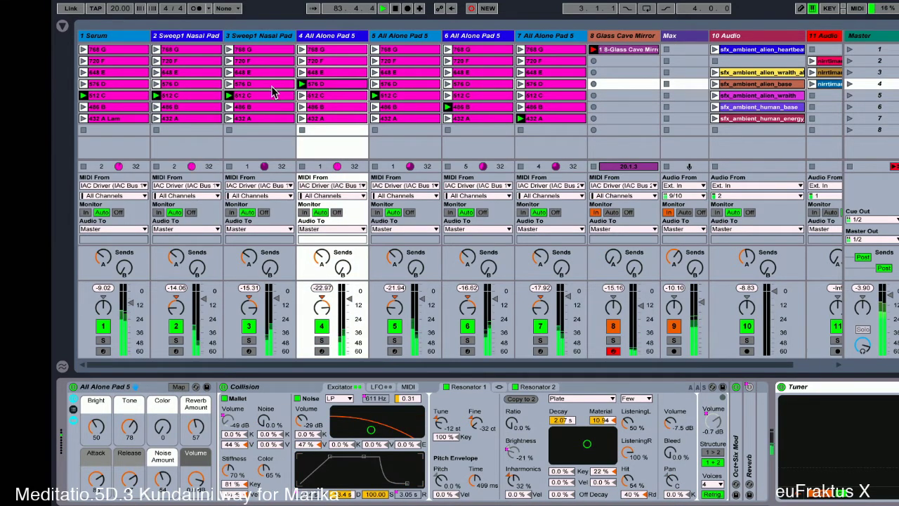
{"action": "left_click", "coordinate": [229, 84]}
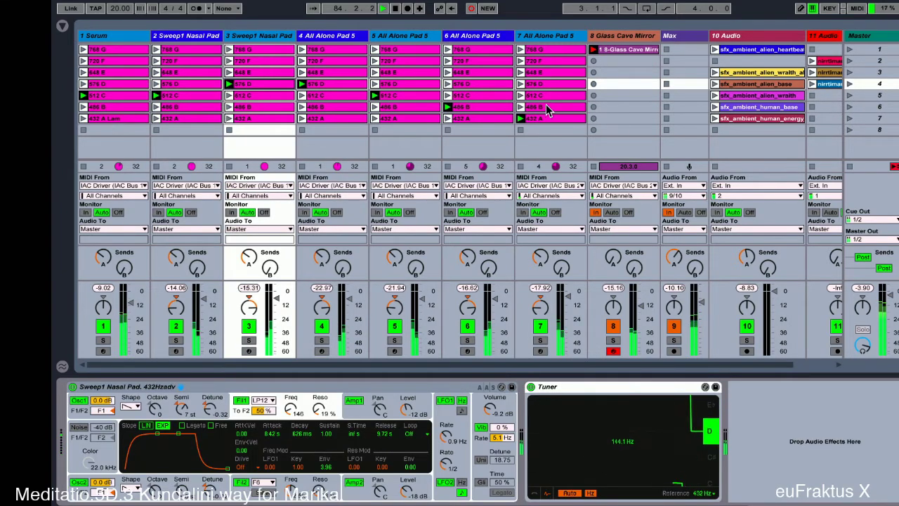
- Launch sfx_ambient_alien_base on 10 Audio, plus the 576 D clips on 2 Sweep1 Nasal Pad and 1 Serum
{"action": "left_click", "coordinate": [714, 84]}
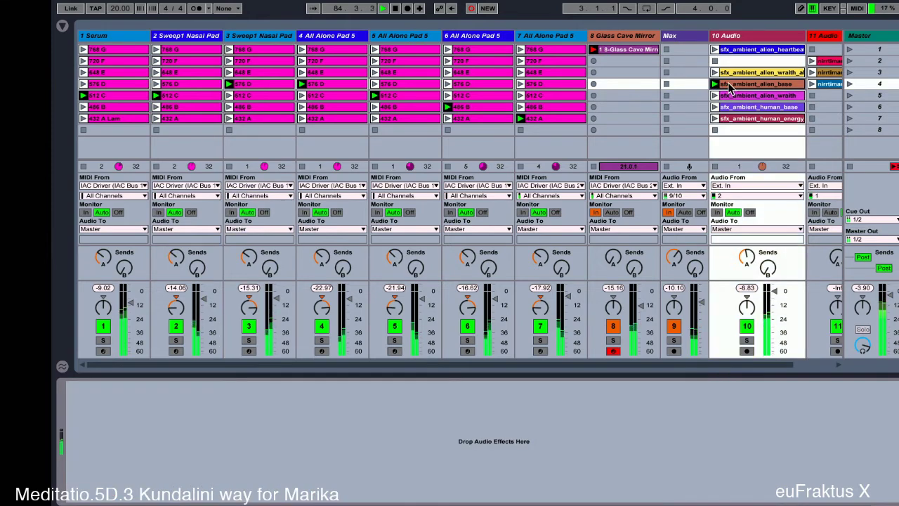
{"action": "left_click", "coordinate": [157, 85]}
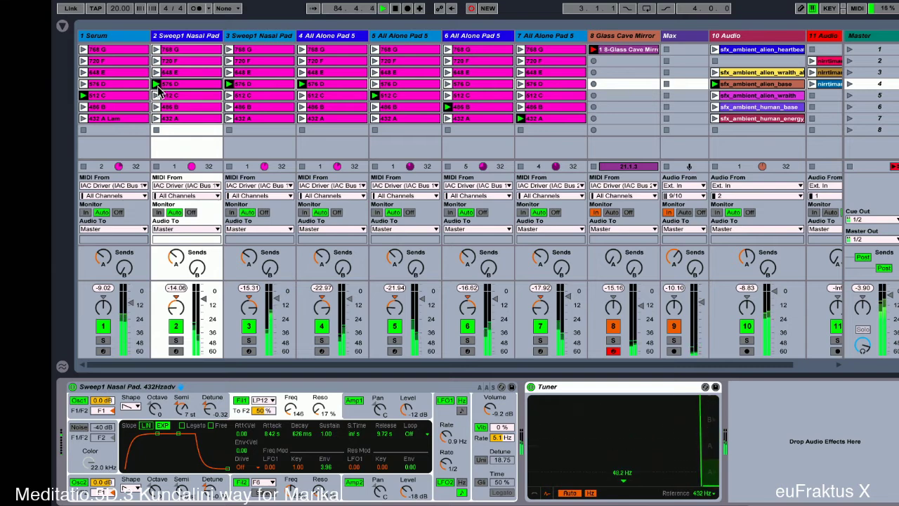
{"action": "left_click", "coordinate": [83, 84]}
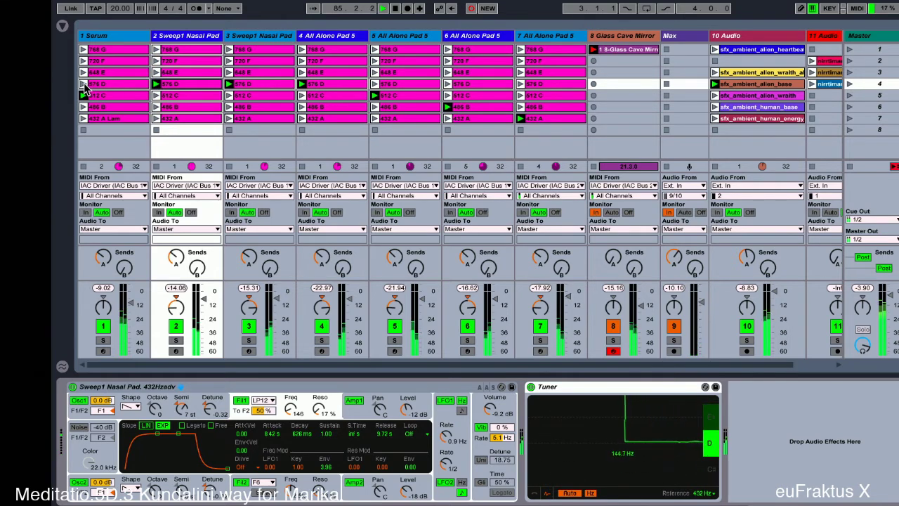
{"action": "left_click", "coordinate": [83, 85]}
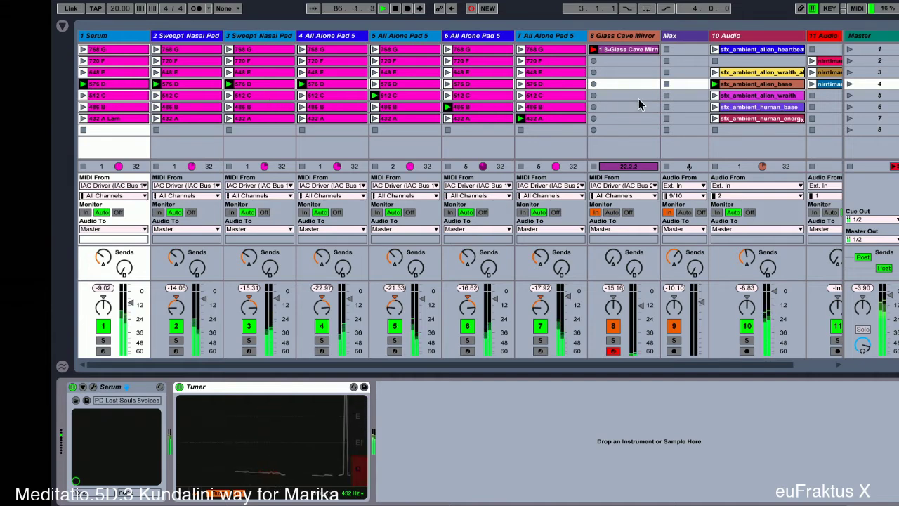
- Turn down and stop 10 Audio, and launch nirrtimantravoiceslice3 on 11 Audio
{"action": "left_click", "coordinate": [802, 302]}
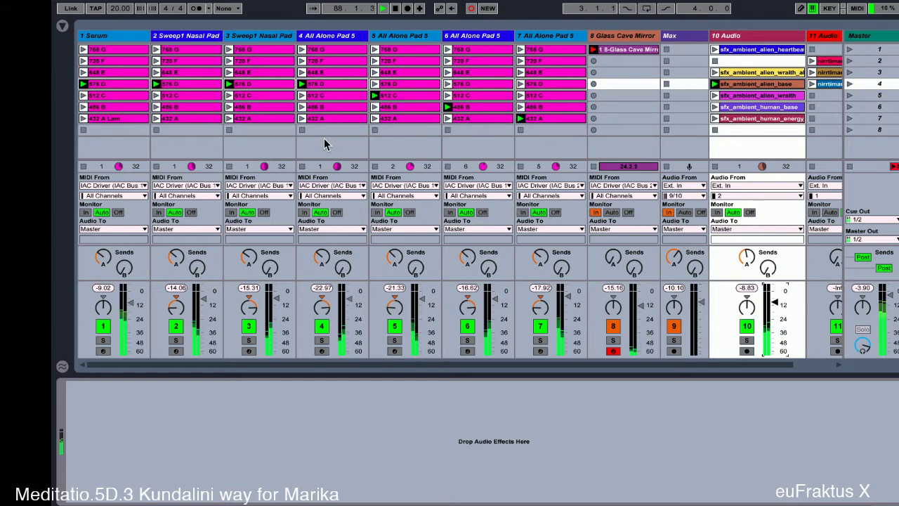
{"action": "left_click", "coordinate": [715, 130]}
{"action": "left_click", "coordinate": [816, 84]}
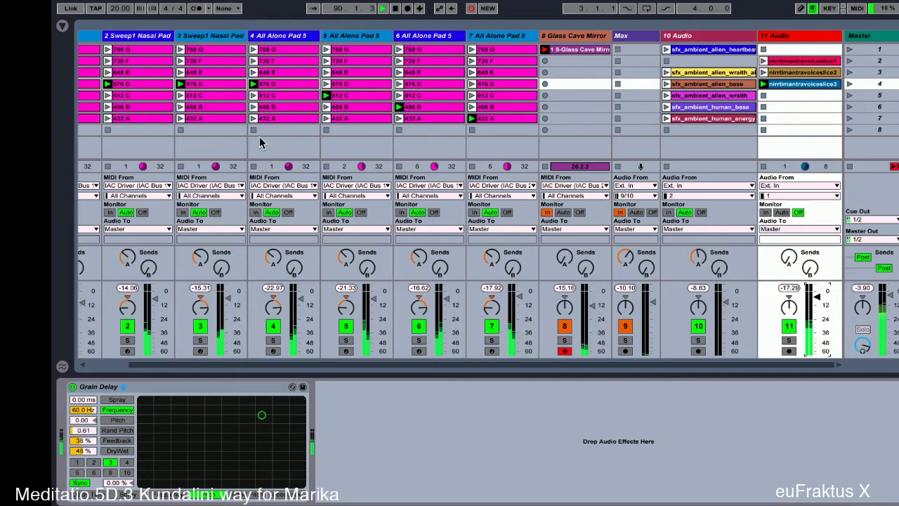
{"action": "scroll", "coordinate": [259, 140], "scroll_direction": "left", "scroll_amount": 2}
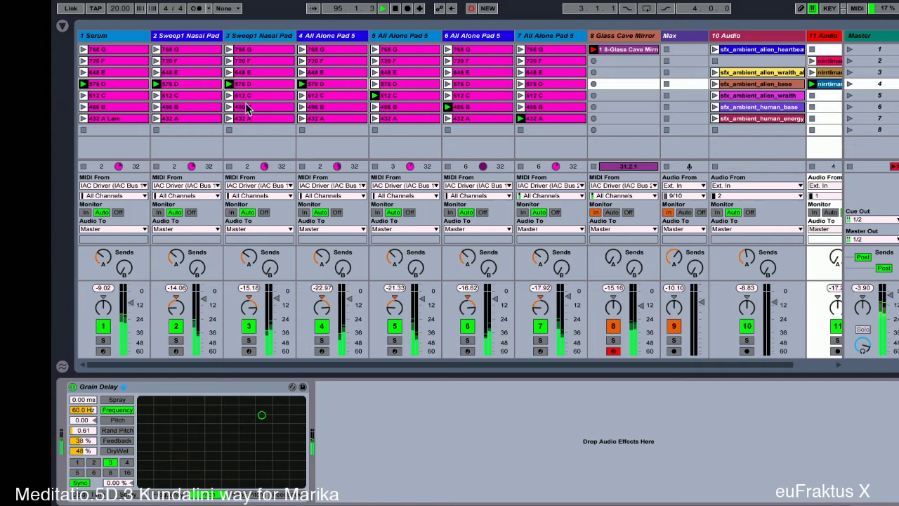
- Launch sfx_ambient_alien_base on 10 Audio again, and open and stop the nirrtimantravoiceslice3 clip on 11 Audio
{"action": "left_click", "coordinate": [715, 84]}
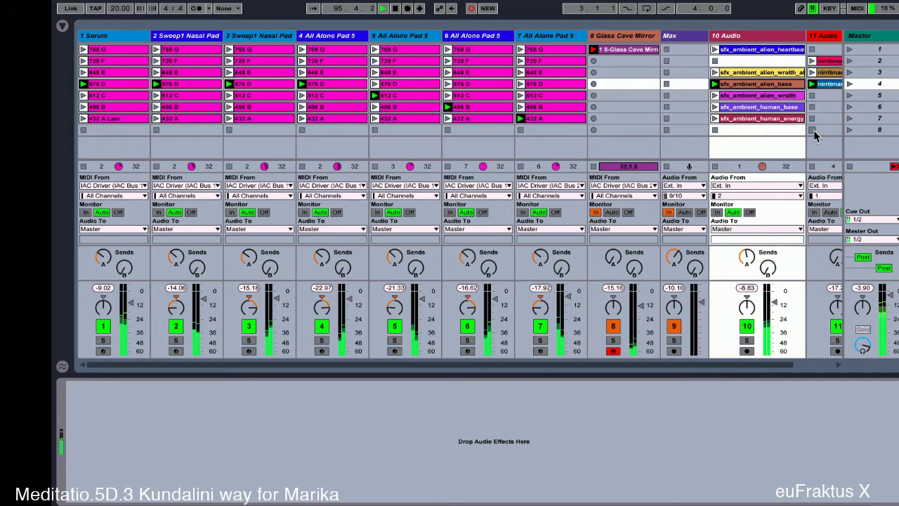
{"action": "left_click", "coordinate": [829, 85]}
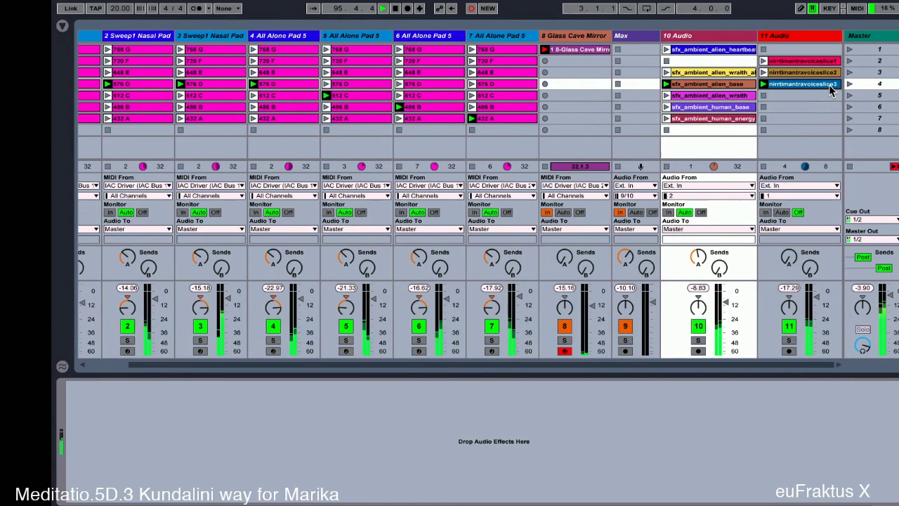
{"action": "left_click", "coordinate": [827, 85]}
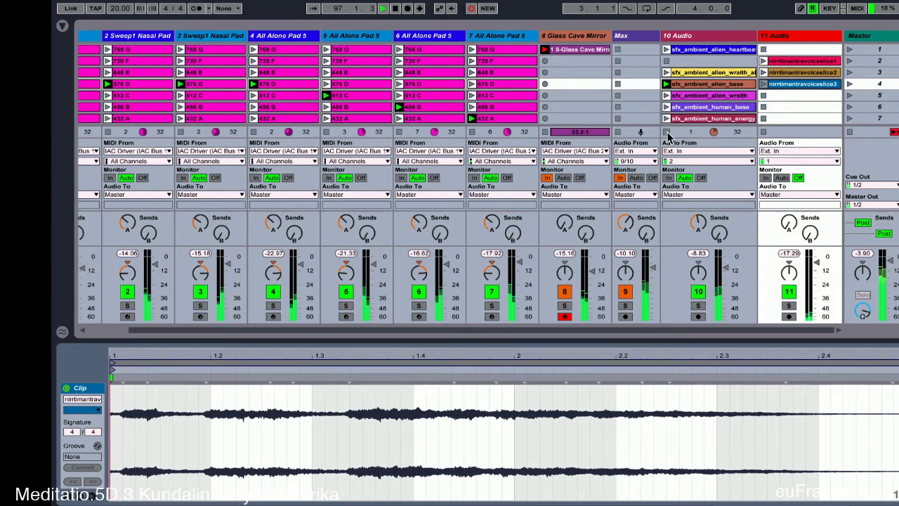
- Open the waveform of the sfx_ambient_alien_base clip and stop playback on 10 Audio
{"action": "left_click", "coordinate": [692, 85]}
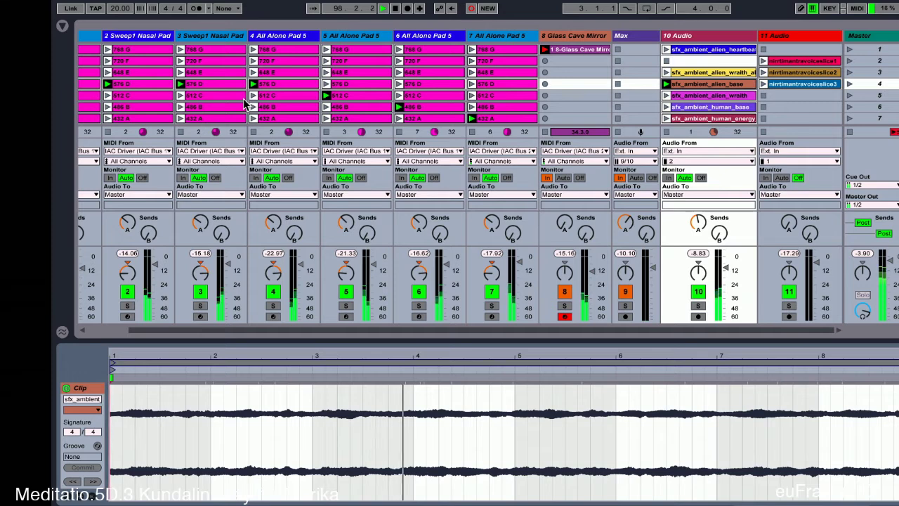
{"action": "scroll", "coordinate": [245, 104], "scroll_direction": "left", "scroll_amount": 2}
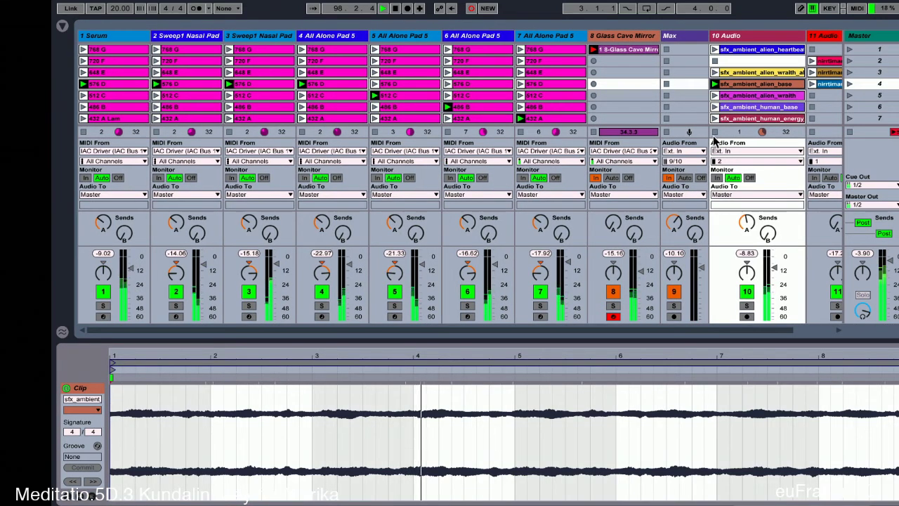
{"action": "left_click", "coordinate": [715, 132]}
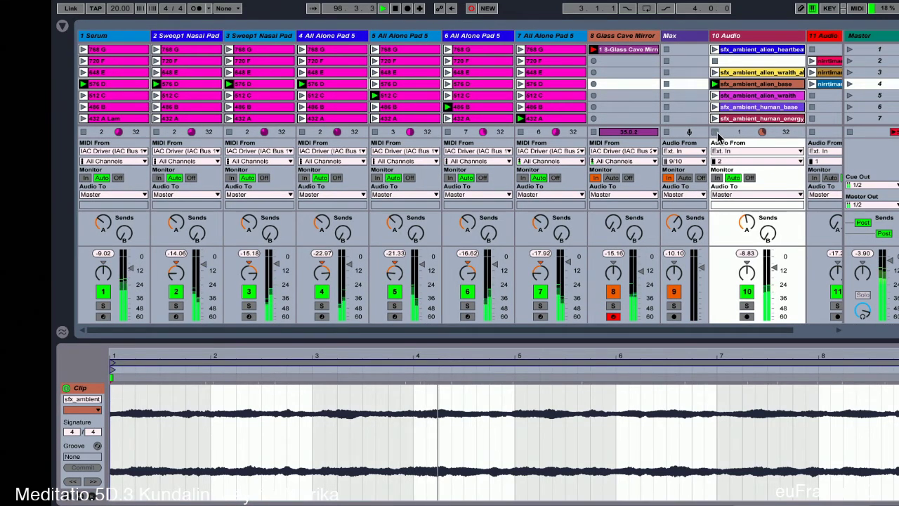
- Copy the Grain Delay effect from 11 Audio to 10 Audio, and launch nirrtimantravoiceslice2 on 11 Audio
{"action": "left_click", "coordinate": [761, 37]}
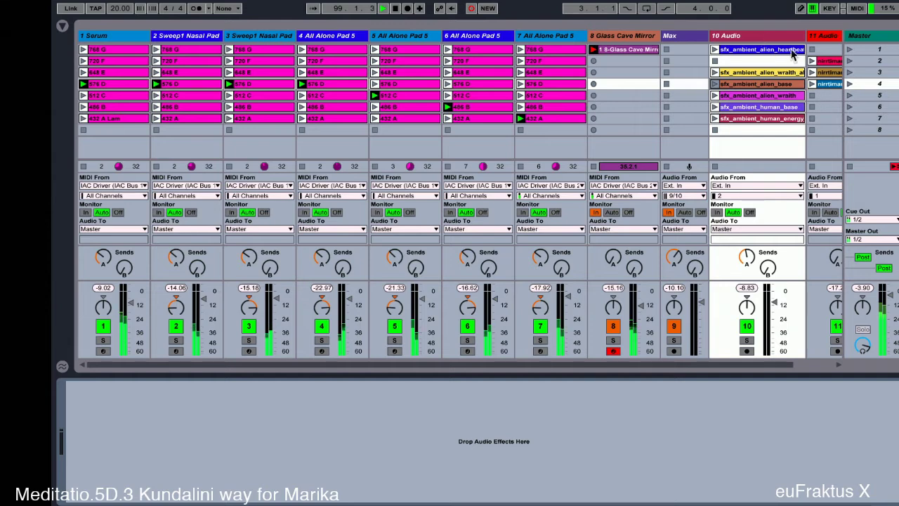
{"action": "left_click", "coordinate": [831, 37]}
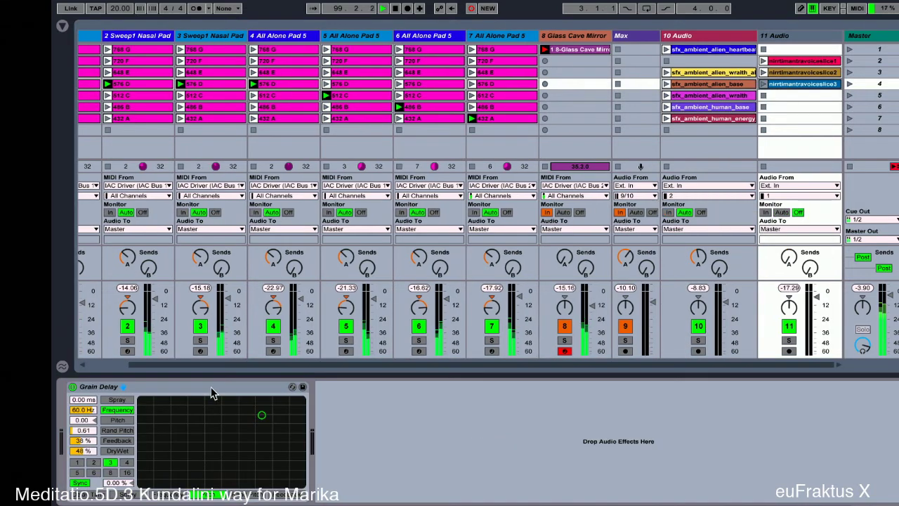
{"action": "left_click_drag", "start_coordinate": [210, 387], "coordinate": [680, 302]}
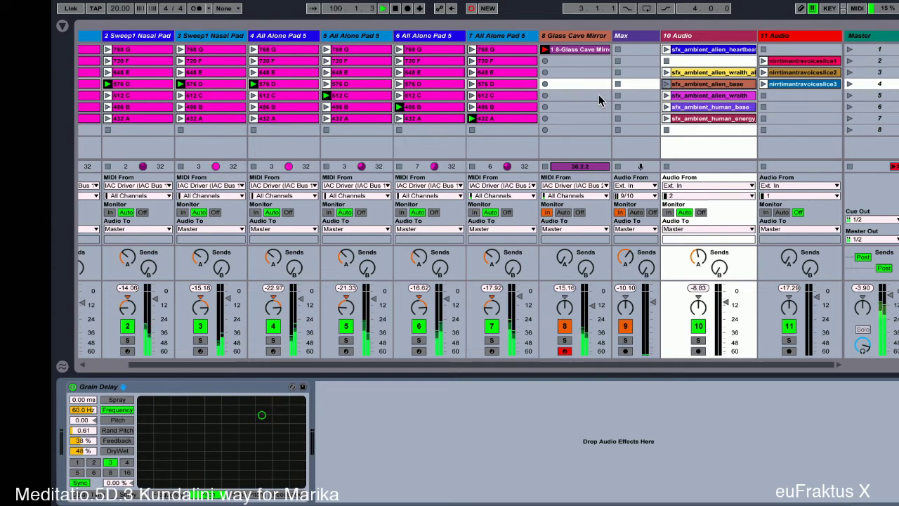
{"action": "left_click", "coordinate": [764, 73]}
{"action": "scroll", "coordinate": [562, 137], "scroll_direction": "left", "scroll_amount": 2}
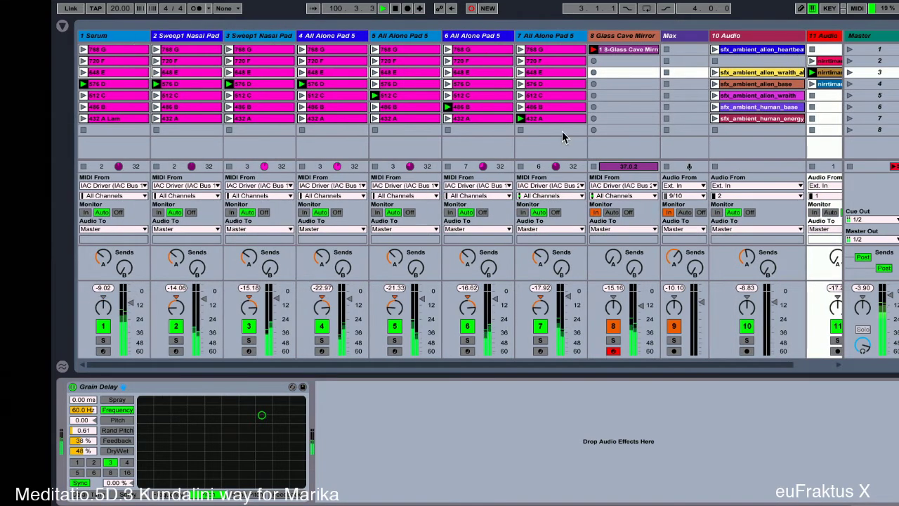
- Launch the 648 E clips on 1 Serum, 2 Sweep1 Nasal Pad and 3 Sweep1 Nasal Pad
{"action": "left_click", "coordinate": [82, 72]}
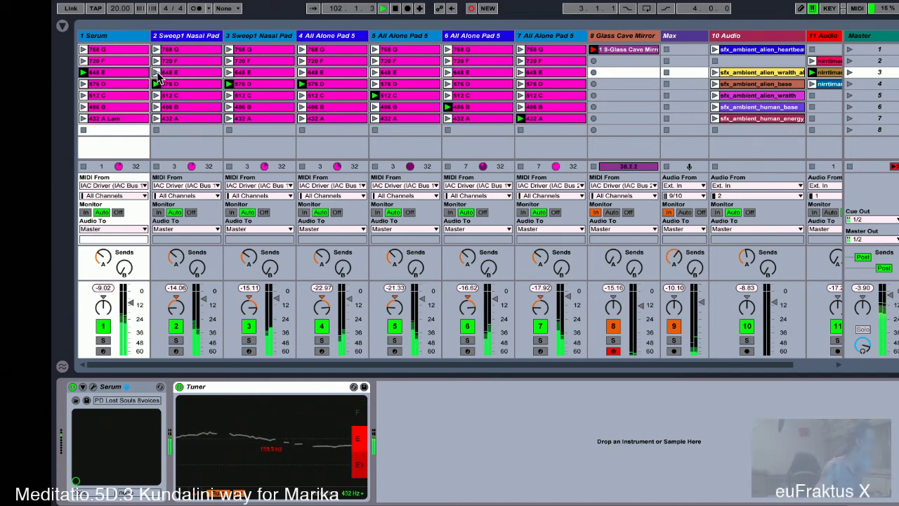
{"action": "left_click", "coordinate": [156, 72]}
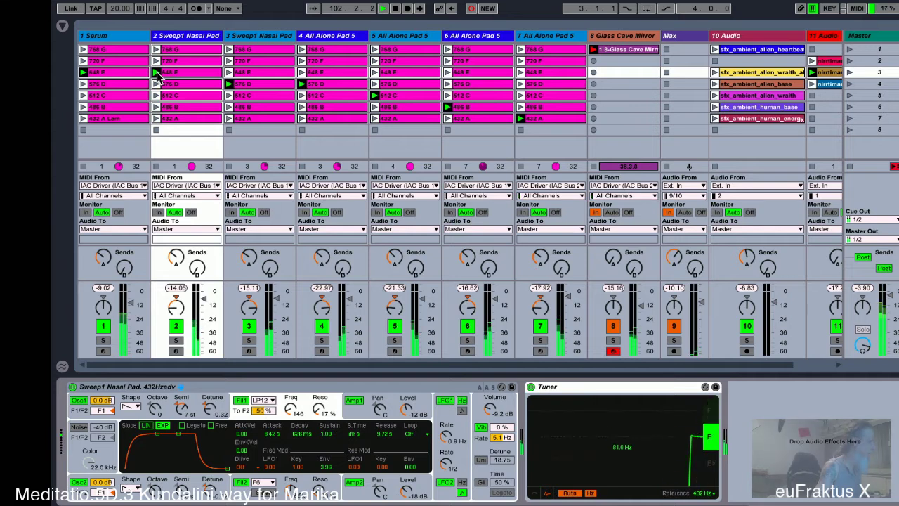
{"action": "scroll", "coordinate": [157, 72], "scroll_direction": "right", "scroll_amount": 2}
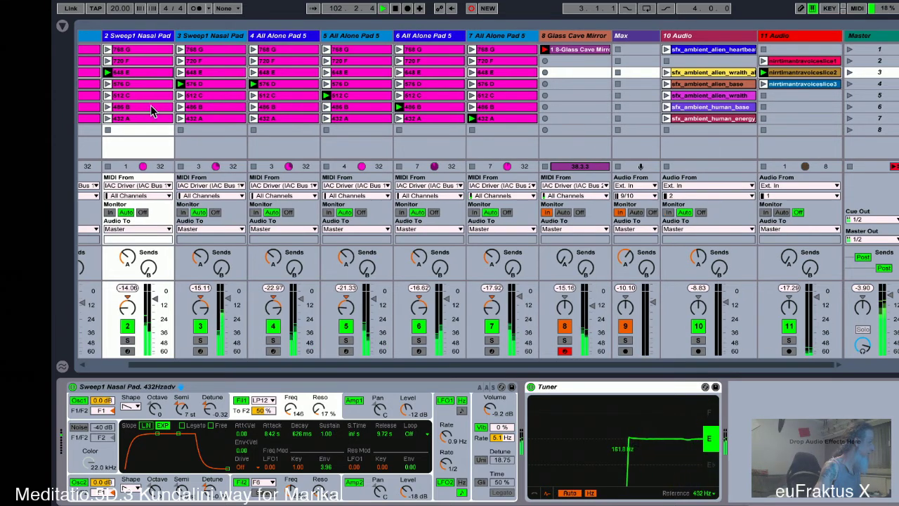
{"action": "scroll", "coordinate": [178, 102], "scroll_direction": "left", "scroll_amount": 2}
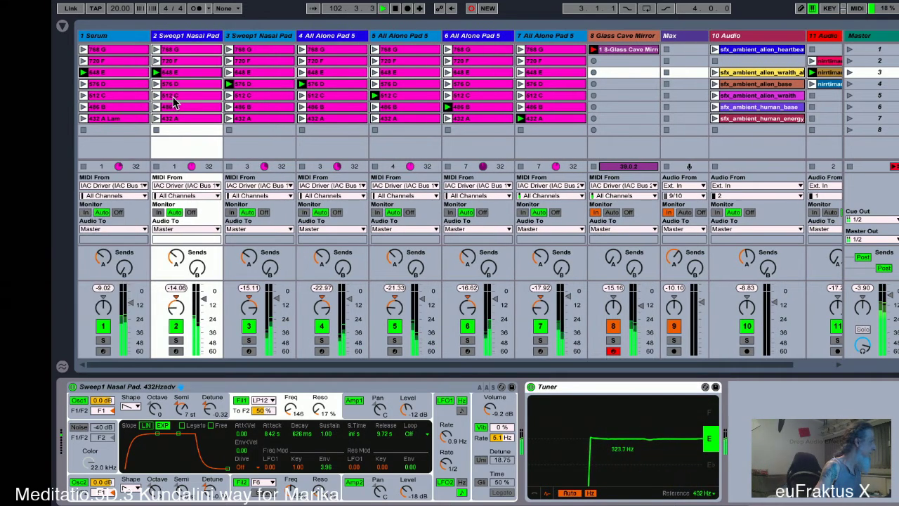
{"action": "left_click", "coordinate": [227, 74]}
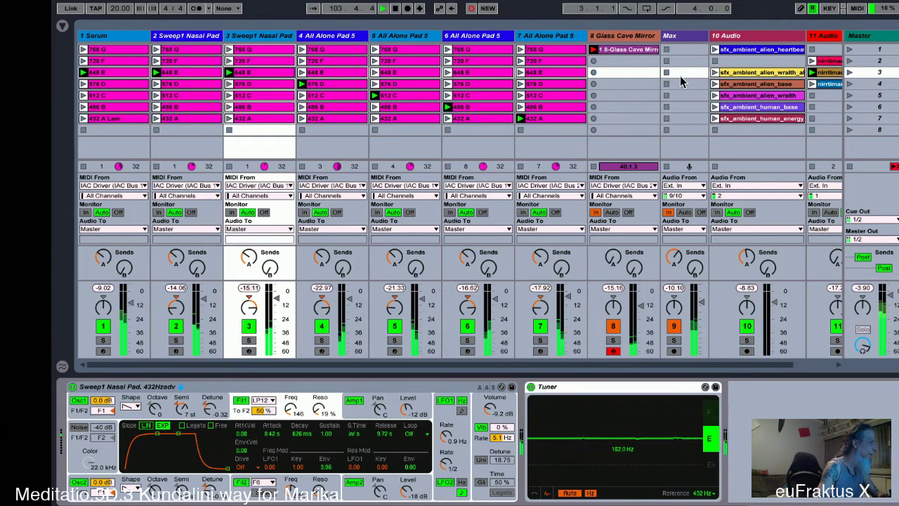
- Launch the yellow sfx_ambient_alien_wraith clip from scene 3 on 10 Audio
{"action": "left_click", "coordinate": [715, 75]}
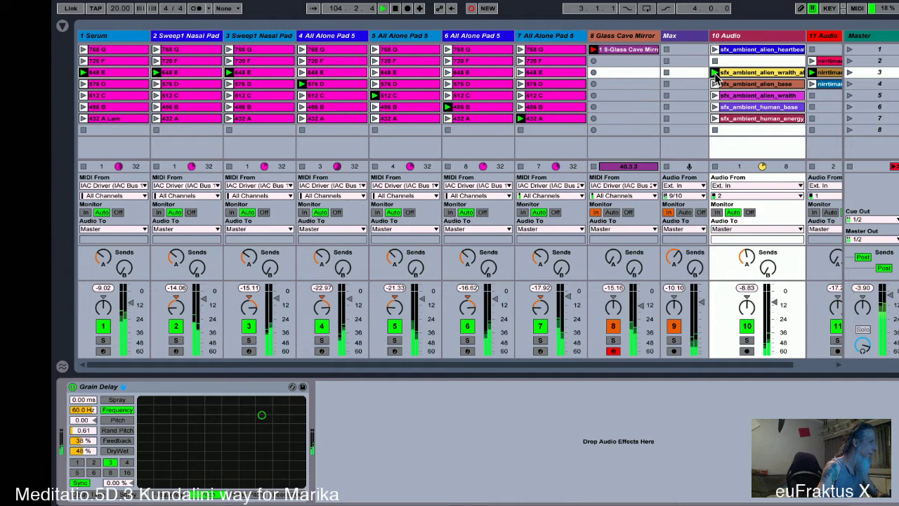
{"action": "scroll", "coordinate": [716, 79], "scroll_direction": "right", "scroll_amount": 2}
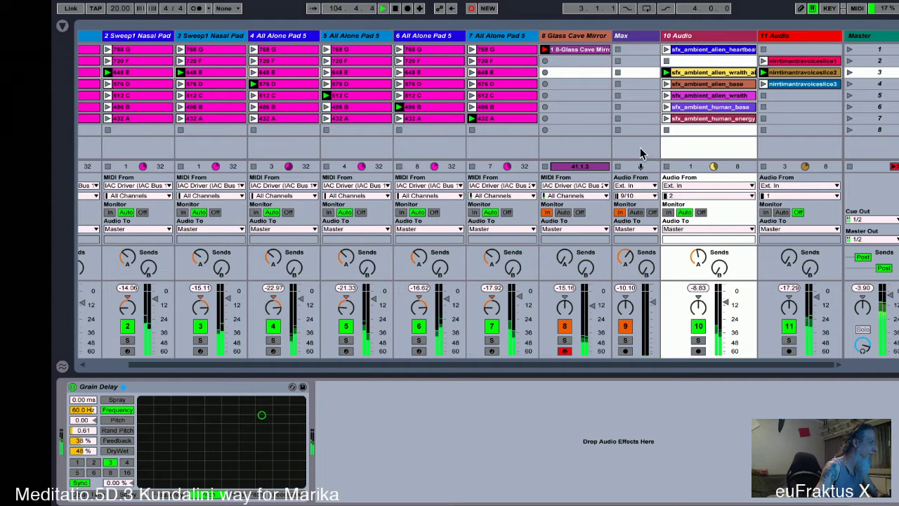
{"action": "scroll", "coordinate": [639, 148], "scroll_direction": "left", "scroll_amount": 2}
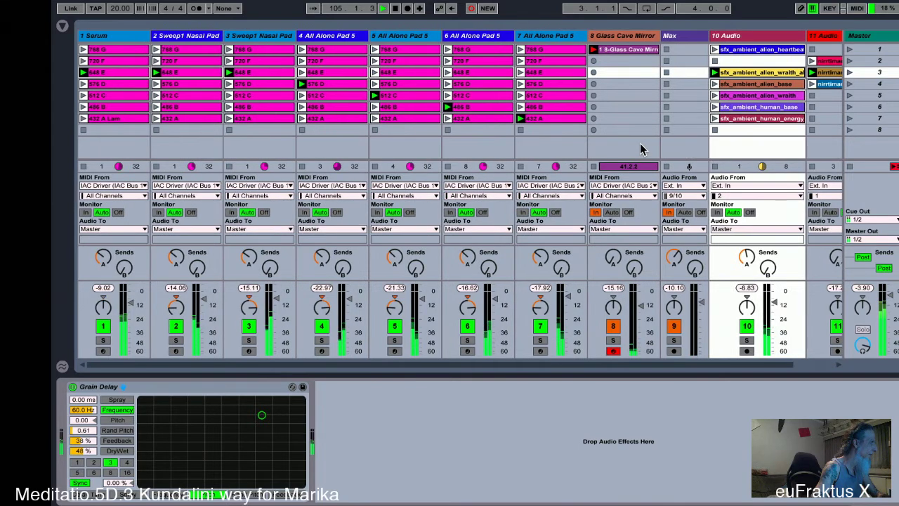
- Open the notes of the recording 8-Glass Cave Mirror clip and zoom in on their pitch range
{"action": "left_click", "coordinate": [631, 50]}
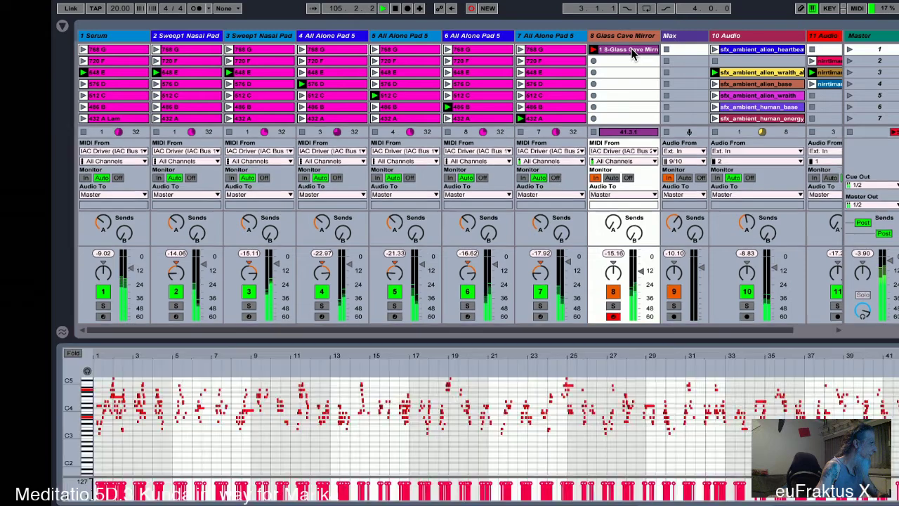
{"action": "double_click", "coordinate": [632, 51]}
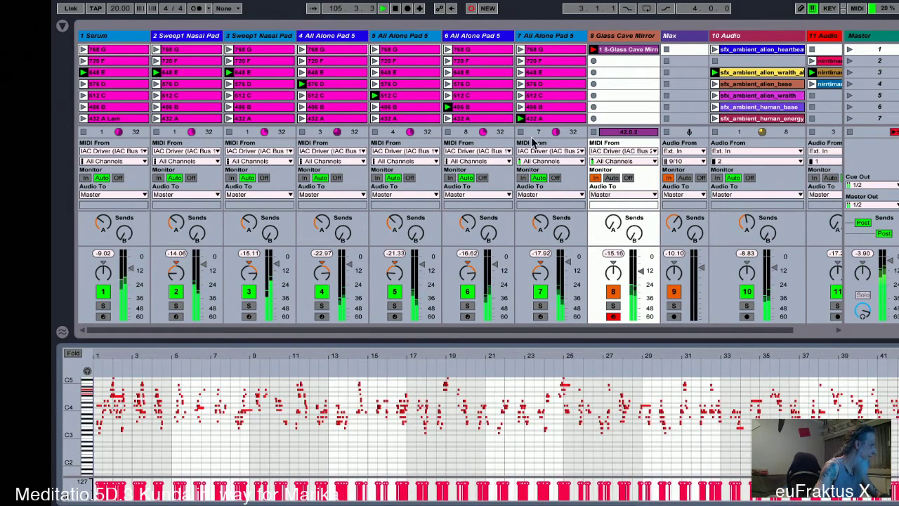
{"action": "left_click_drag", "start_coordinate": [70, 398], "coordinate": [70, 419]}
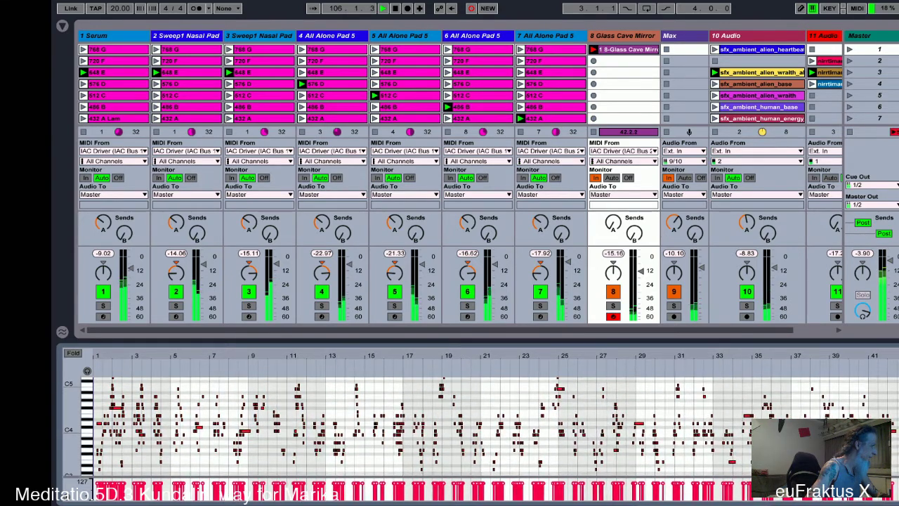
{"action": "left_click_drag", "start_coordinate": [151, 348], "coordinate": [151, 345]}
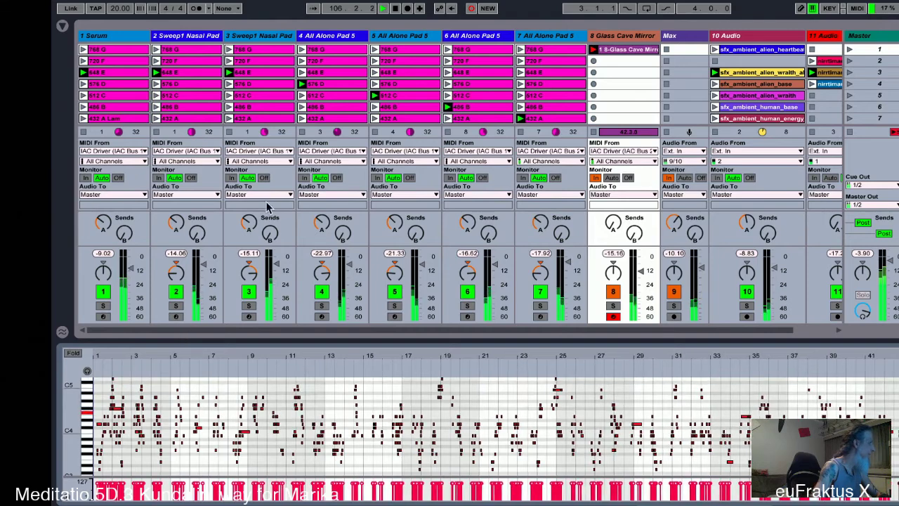
- Launch 720 F on 2 Sweep1 Nasal Pad and 1 Serum, and nirrtimantravoiceslice1 on 11 Audio
{"action": "left_click", "coordinate": [156, 61]}
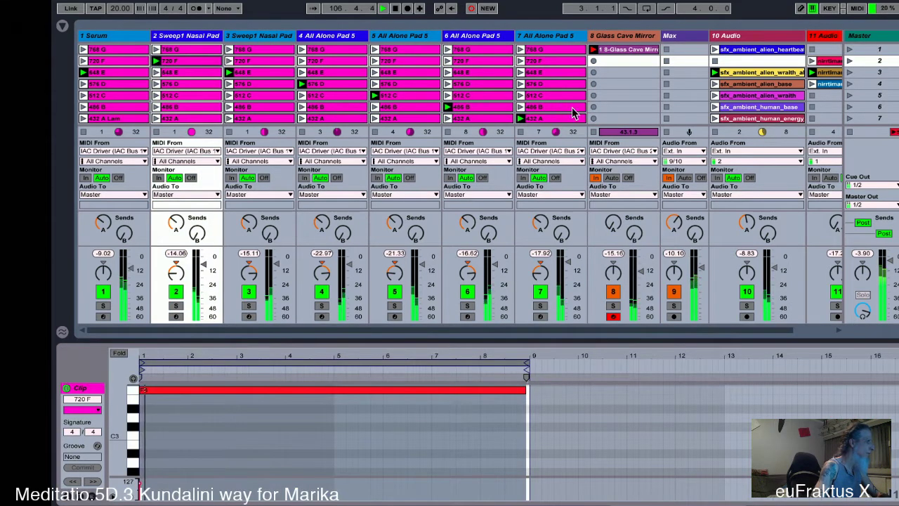
{"action": "left_click", "coordinate": [815, 73]}
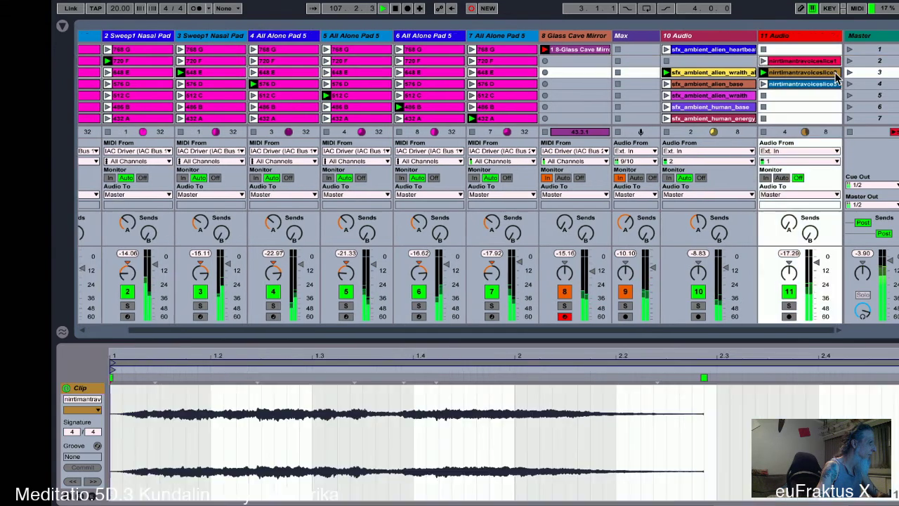
{"action": "left_click", "coordinate": [764, 62]}
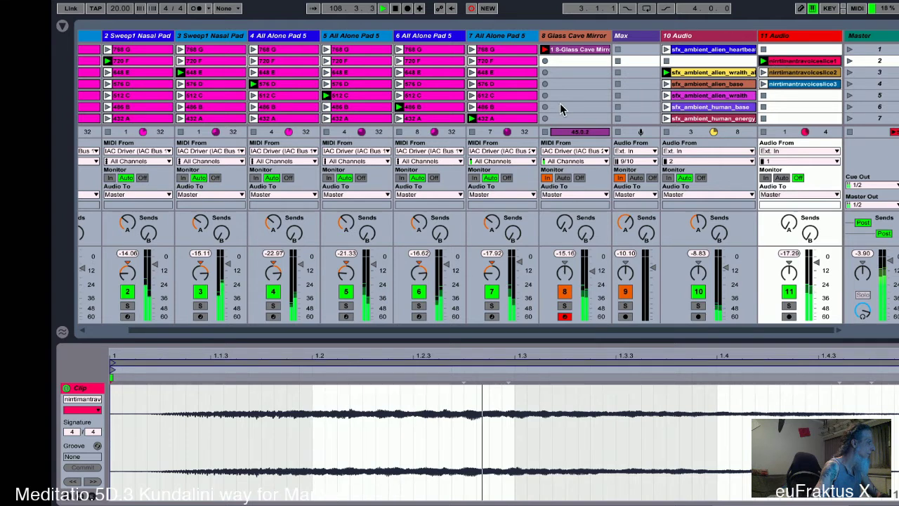
{"action": "scroll", "coordinate": [559, 104], "scroll_direction": "left", "scroll_amount": 2}
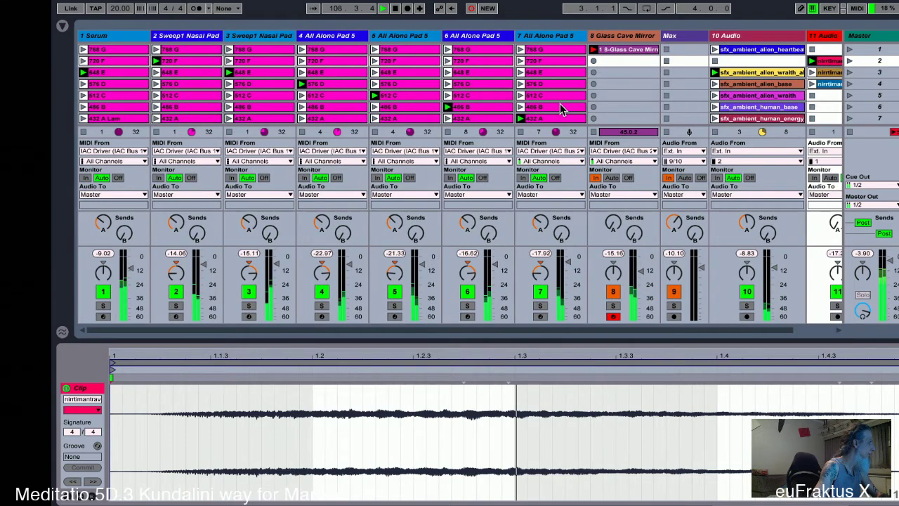
{"action": "left_click", "coordinate": [82, 61]}
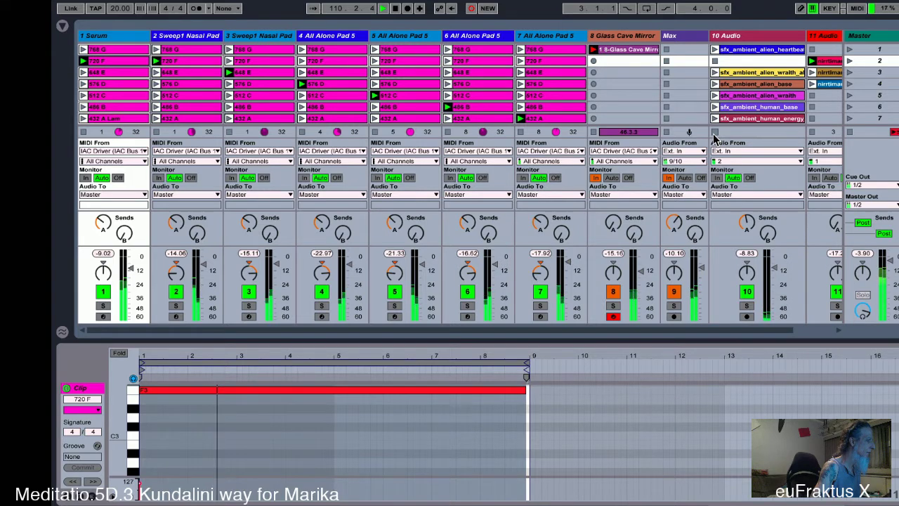
- Open the sfx_ambient_alien_heartbeat clip on 10 Audio and shorten its loop to end at 1.2.3
{"action": "left_click", "coordinate": [761, 51]}
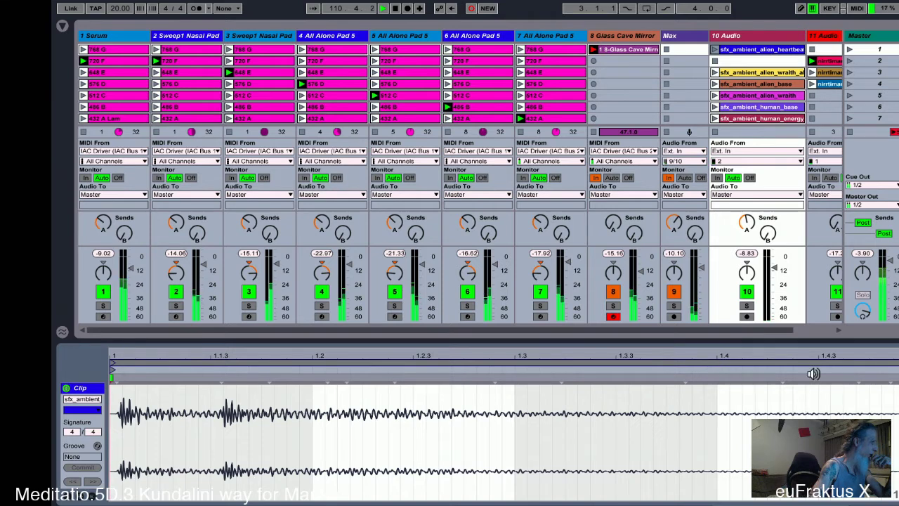
{"action": "left_click_drag", "start_coordinate": [895, 365], "coordinate": [314, 377]}
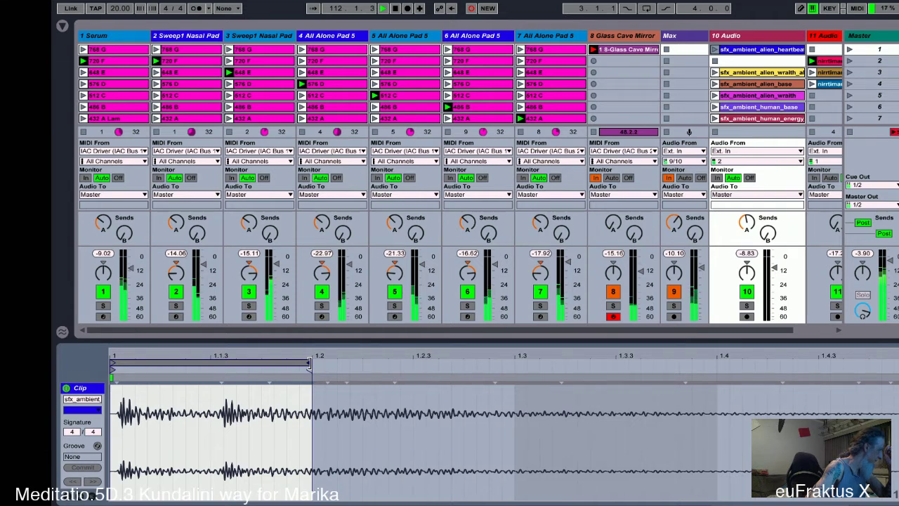
{"action": "left_click_drag", "start_coordinate": [309, 363], "coordinate": [322, 363]}
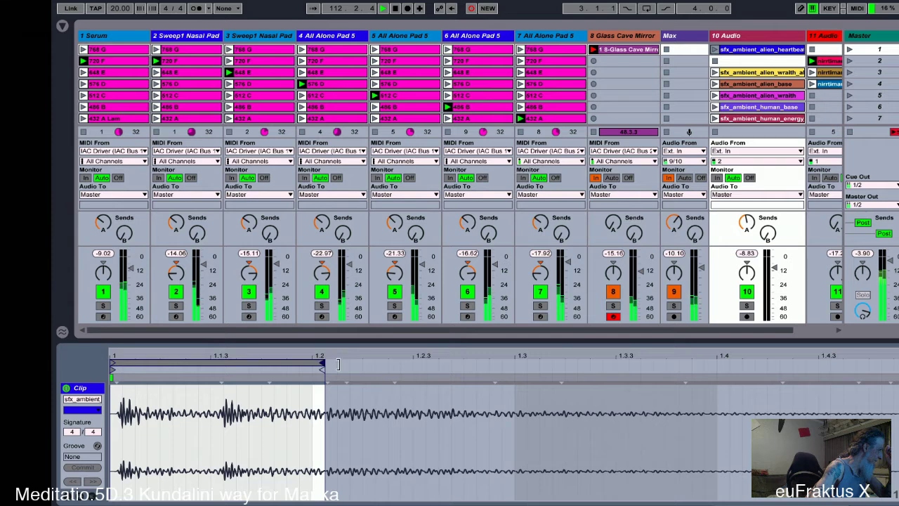
{"action": "left_click_drag", "start_coordinate": [338, 364], "coordinate": [410, 364]}
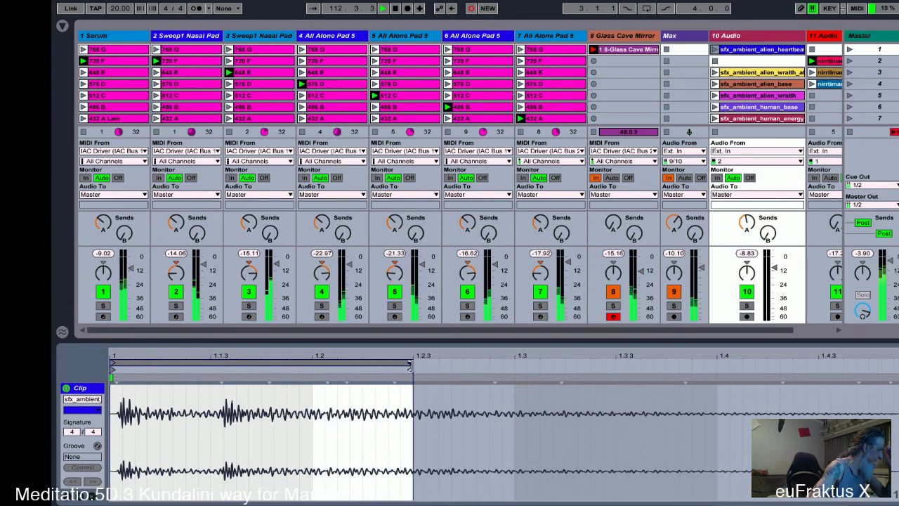
- Show the heartbeat clip's launch and sample settings and set its segment BPM to 80
{"action": "left_click", "coordinate": [68, 497]}
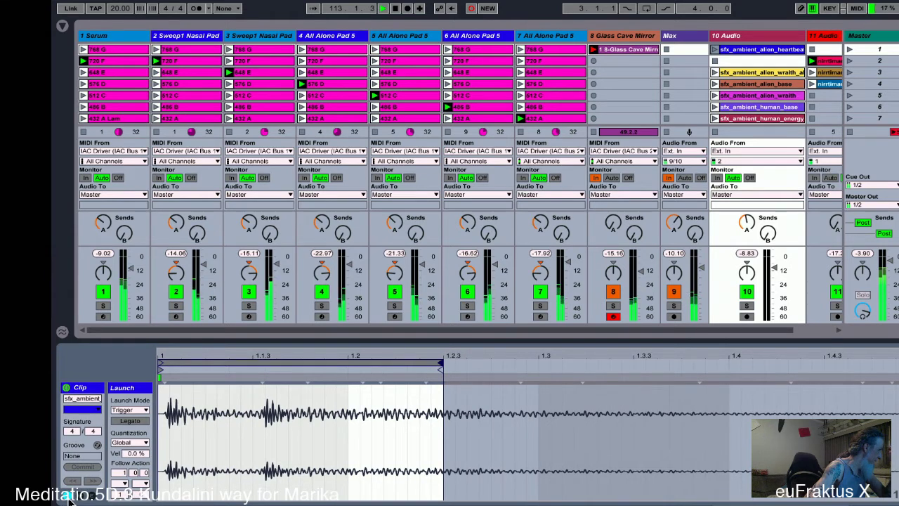
{"action": "left_click", "coordinate": [92, 498]}
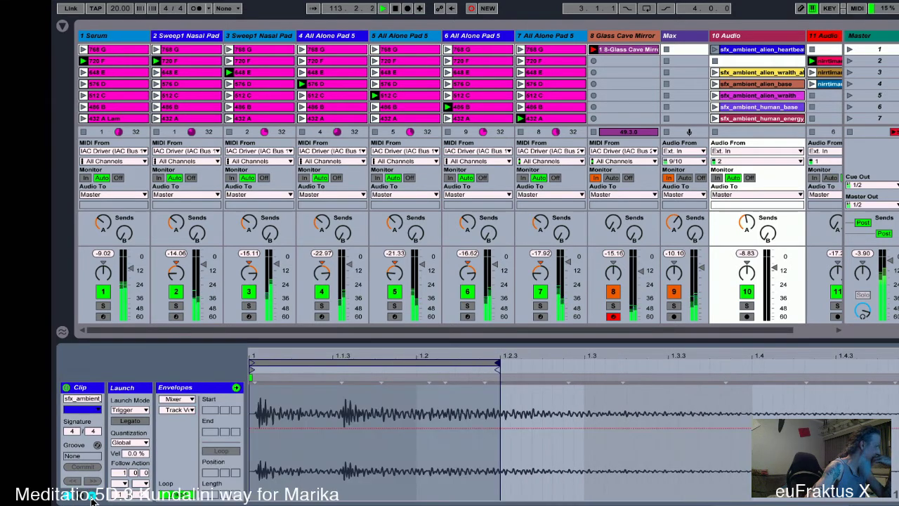
{"action": "left_click", "coordinate": [92, 498]}
{"action": "left_click", "coordinate": [83, 499]}
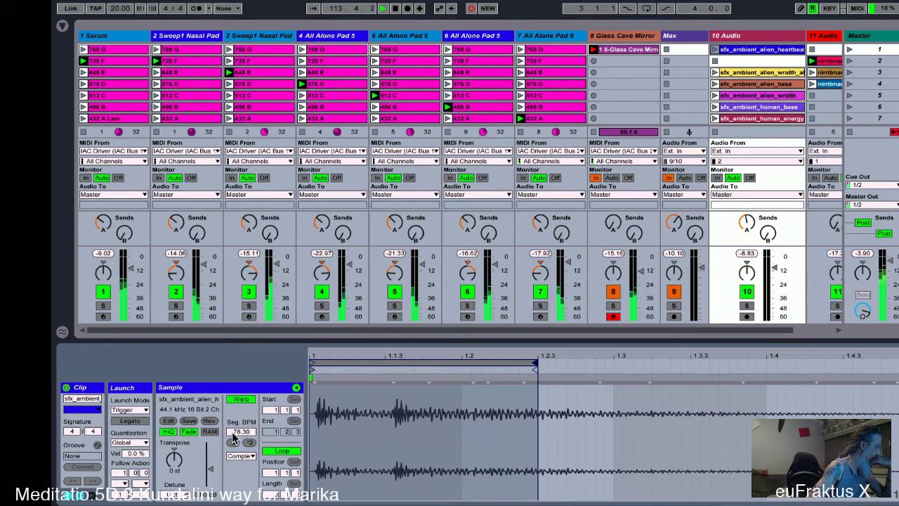
{"action": "type", "text": "80"}
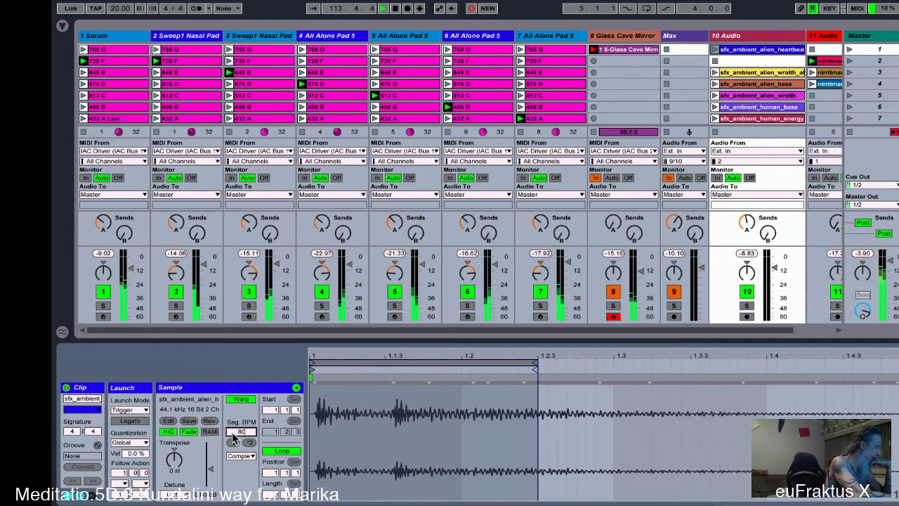
{"action": "key", "text": "Return"}
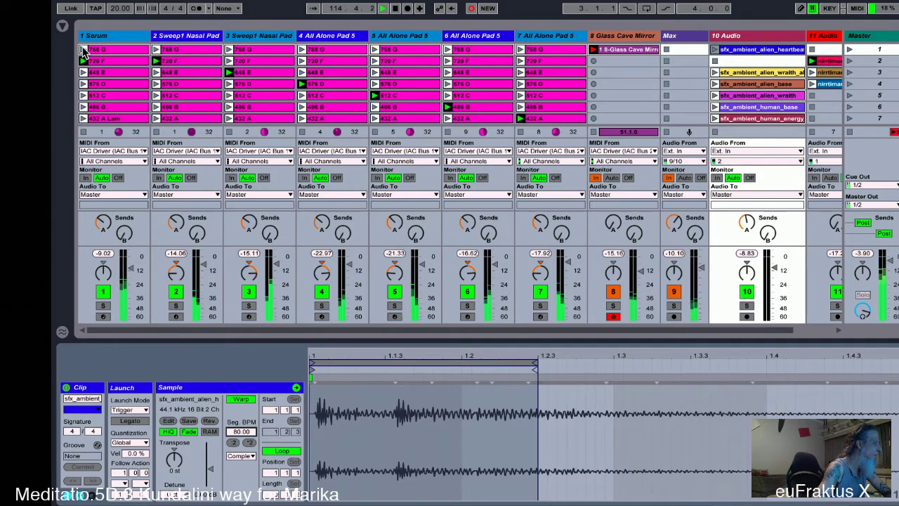
- Try 768 G on 2 Sweep1 Nasal Pad, return it to 720 F, and launch 768 G on 1 Serum with sfx_ambient_alien_heartbeat on 10 Audio
{"action": "left_click", "coordinate": [156, 51]}
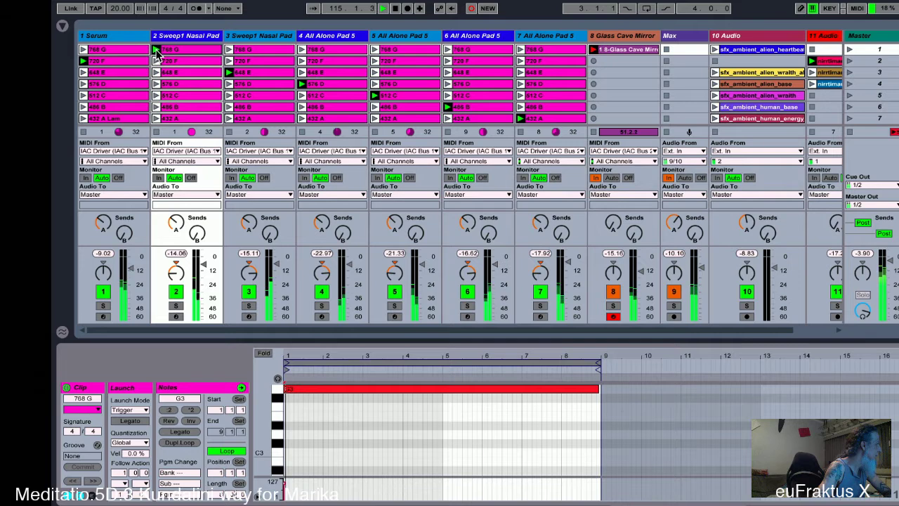
{"action": "left_click", "coordinate": [157, 62]}
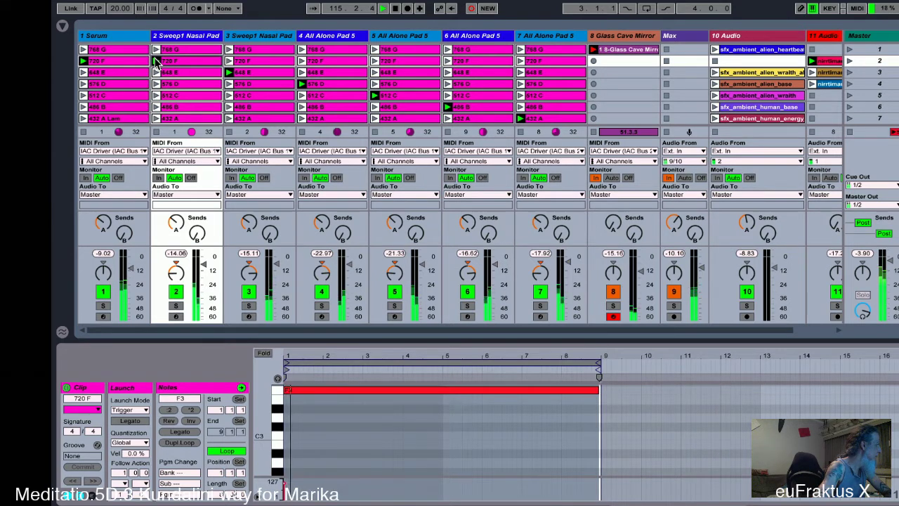
{"action": "left_click", "coordinate": [83, 51]}
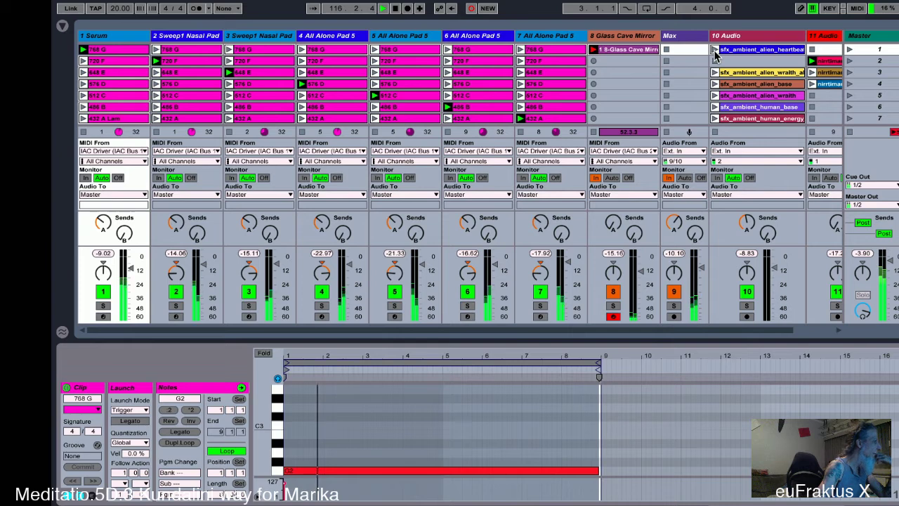
{"action": "left_click", "coordinate": [715, 50]}
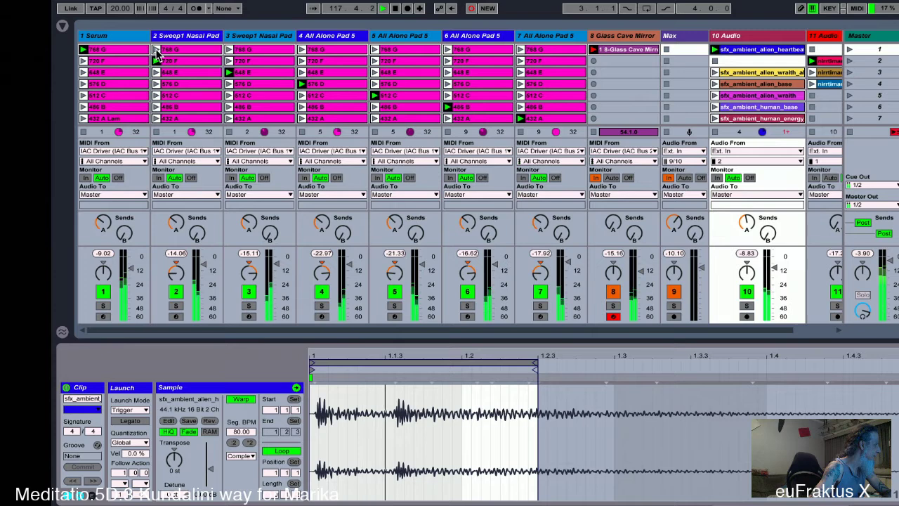
- Move tracks 7 to 3 up one clip each, launching 486 B, 512 C, 576 D, 648 E and 720 F in that order
{"action": "left_click", "coordinate": [521, 109]}
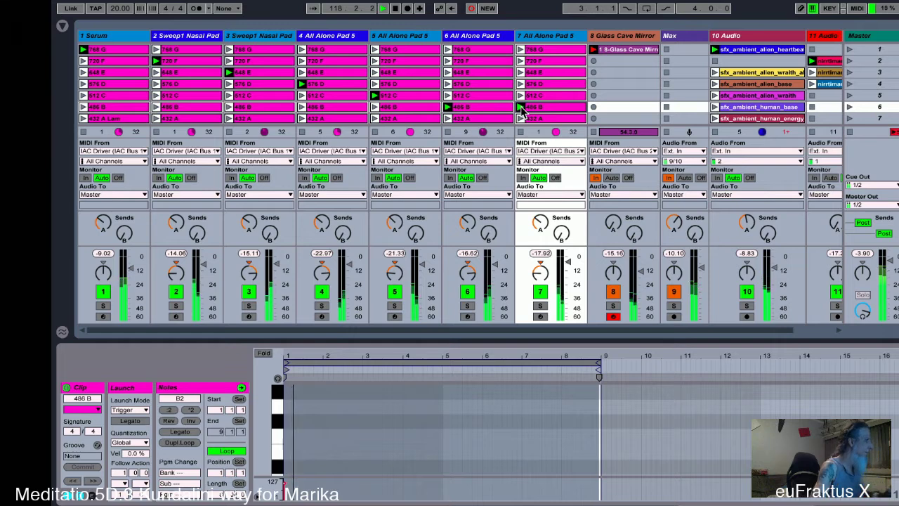
{"action": "left_click", "coordinate": [446, 98]}
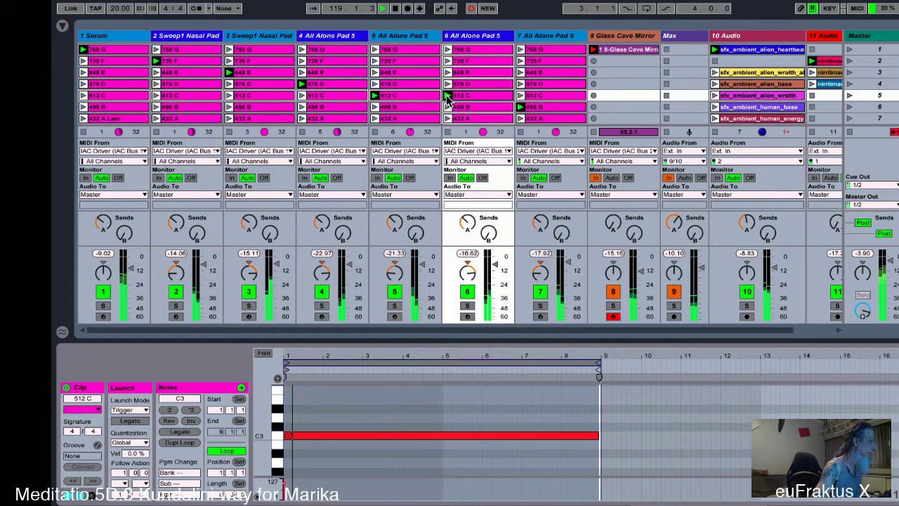
{"action": "left_click", "coordinate": [374, 84]}
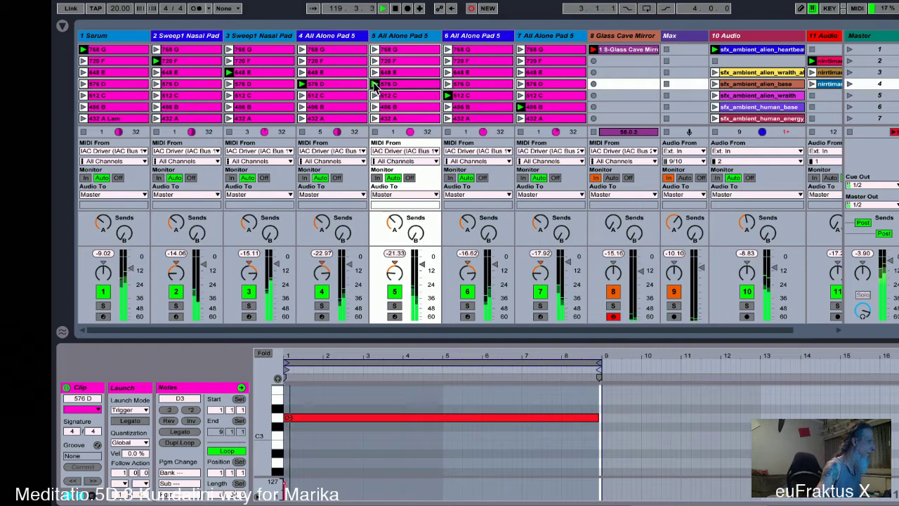
{"action": "left_click", "coordinate": [301, 73]}
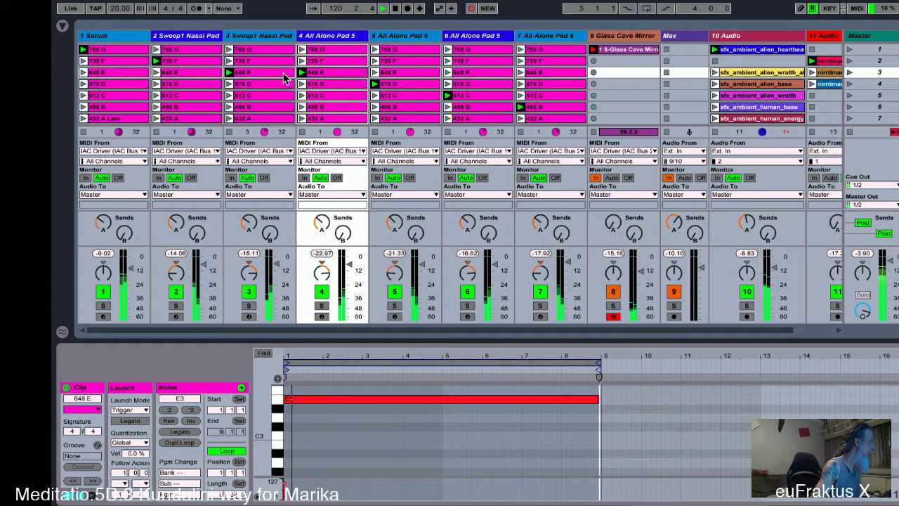
{"action": "left_click", "coordinate": [230, 62]}
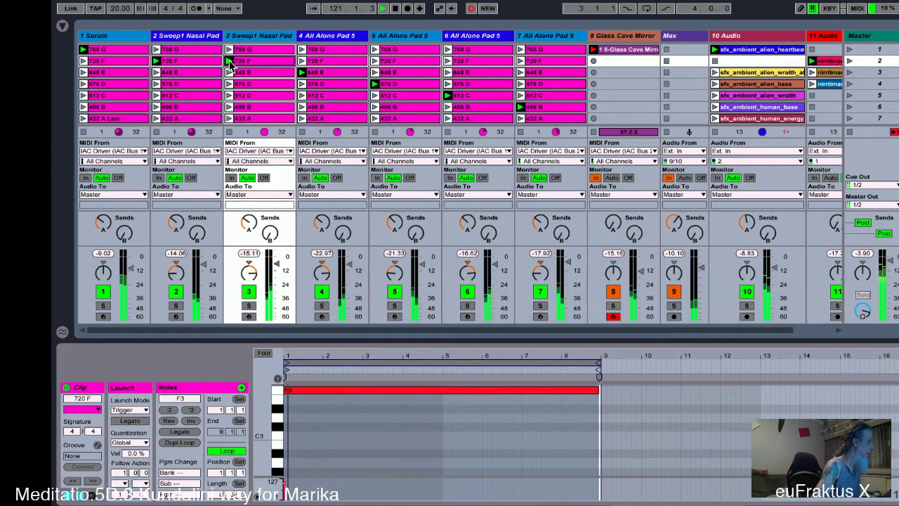
- Launch 768 G on track 2, 512 C on 7, 576 D on 6, 648 E on 5, 720 F on 4 and 768 G on 3
{"action": "left_click", "coordinate": [155, 50]}
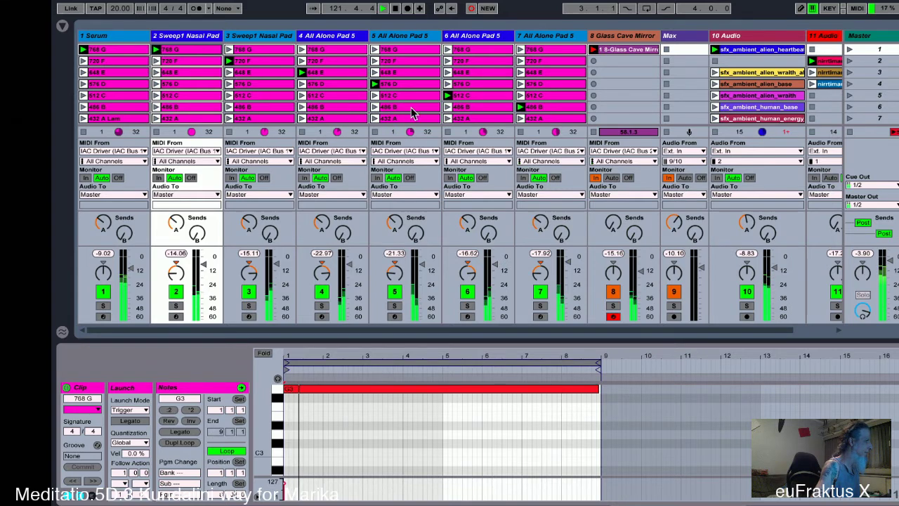
{"action": "left_click", "coordinate": [521, 96]}
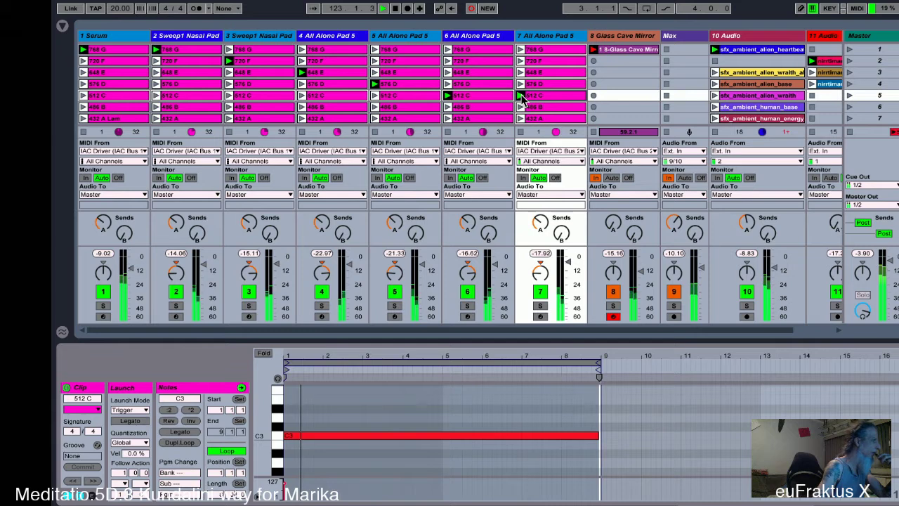
{"action": "left_click", "coordinate": [447, 84]}
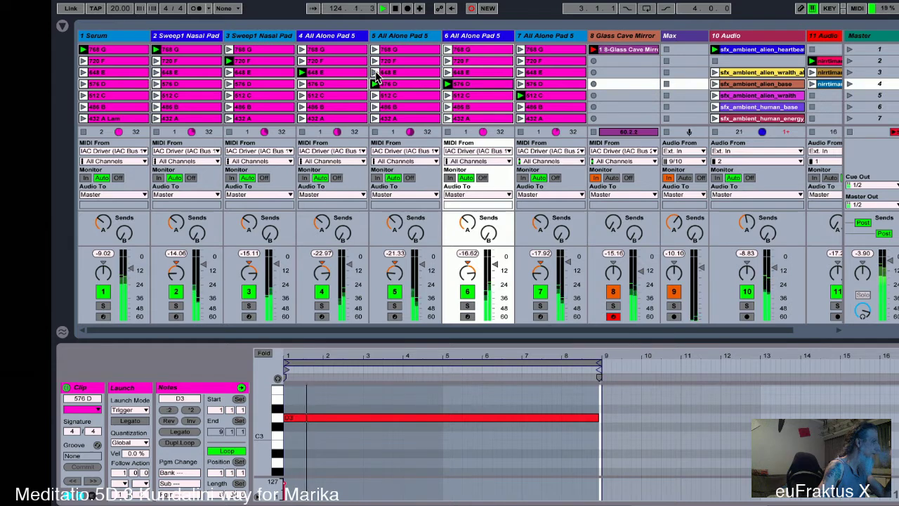
{"action": "left_click", "coordinate": [375, 73]}
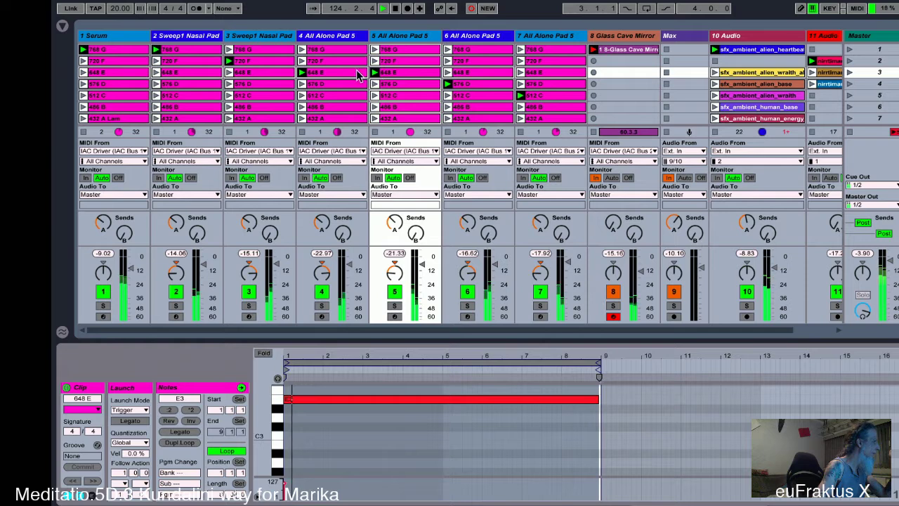
{"action": "left_click", "coordinate": [302, 60]}
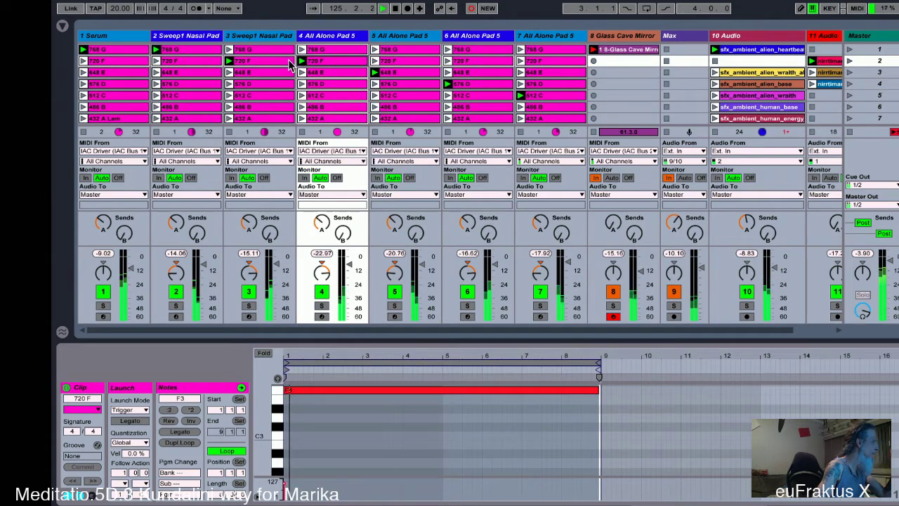
{"action": "left_click", "coordinate": [228, 52]}
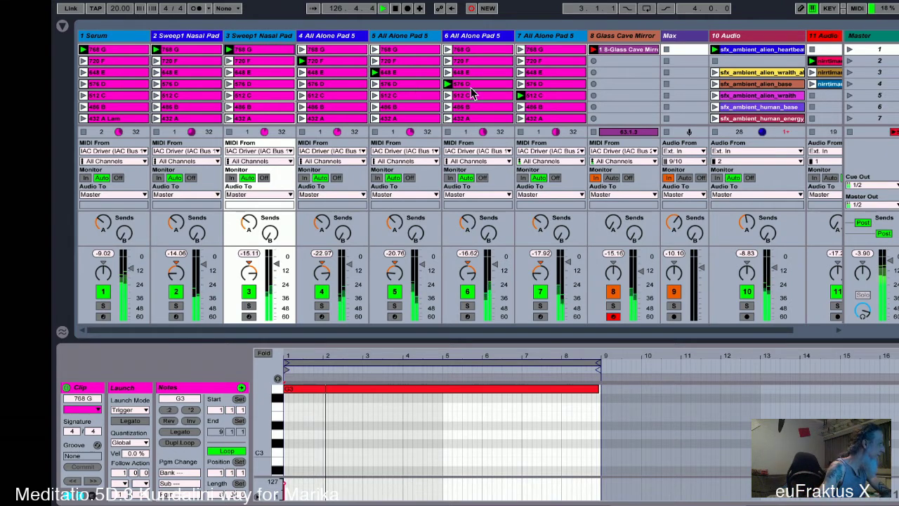
- Launch 576 D on track 7, 648 E on 6, 720 F on 5 and 768 G on 4, checking the 8 Glass Cave Mirror clip's notes
{"action": "left_click", "coordinate": [520, 85]}
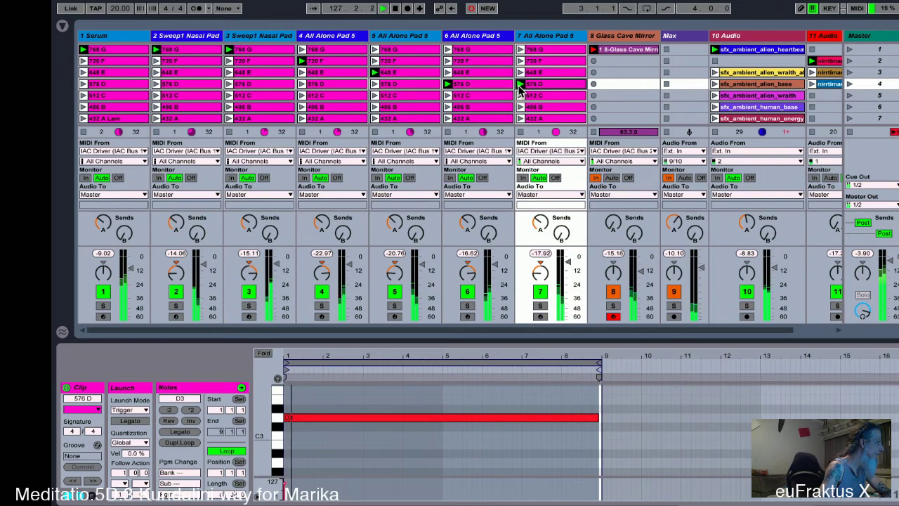
{"action": "left_click", "coordinate": [445, 73]}
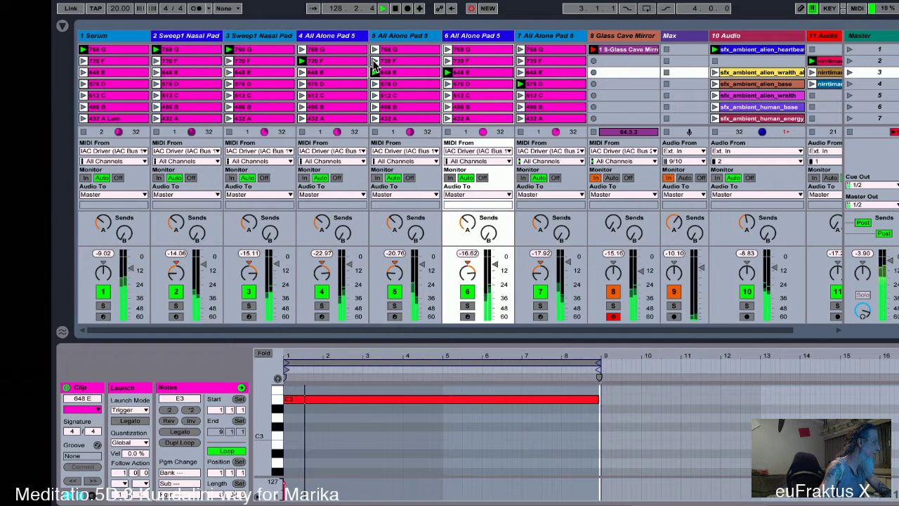
{"action": "left_click", "coordinate": [629, 50]}
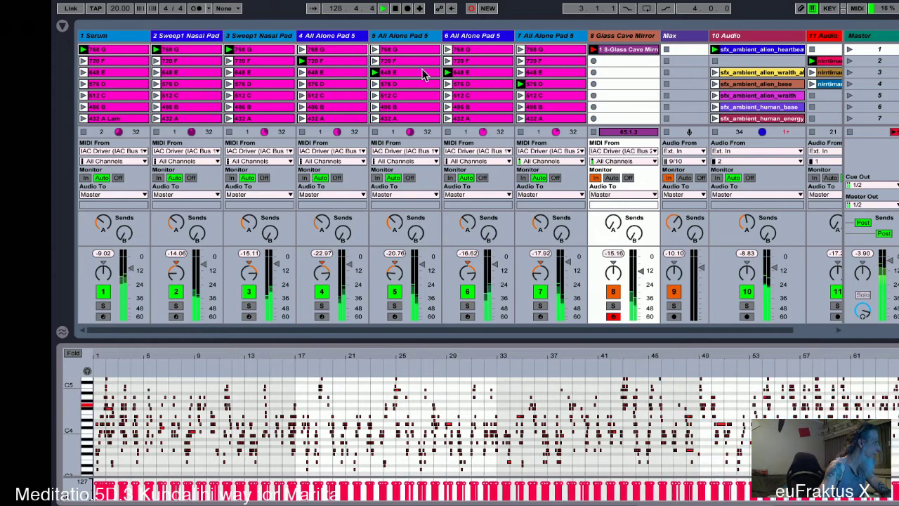
{"action": "left_click", "coordinate": [377, 63]}
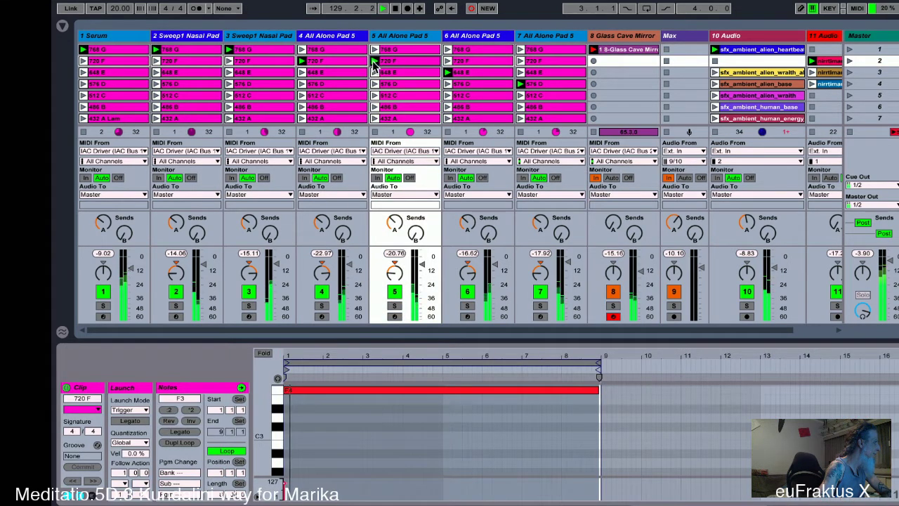
{"action": "left_click", "coordinate": [303, 52]}
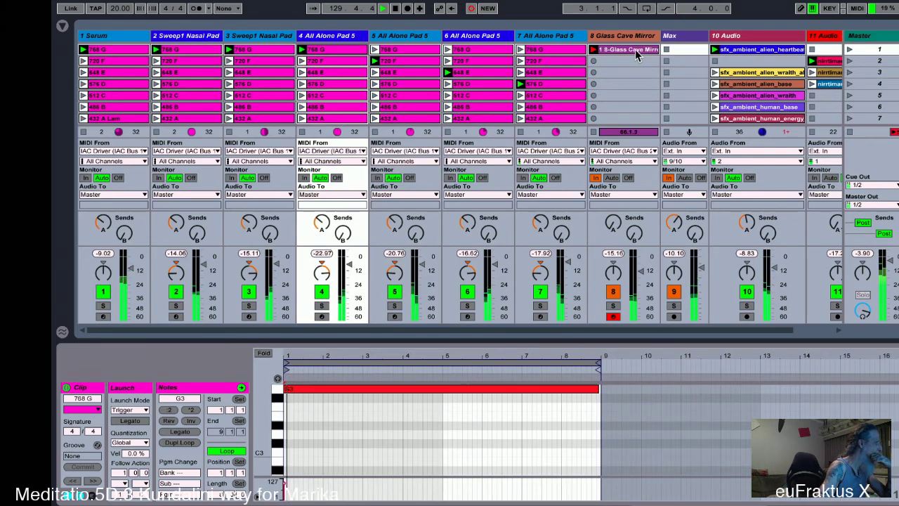
{"action": "left_click", "coordinate": [635, 49]}
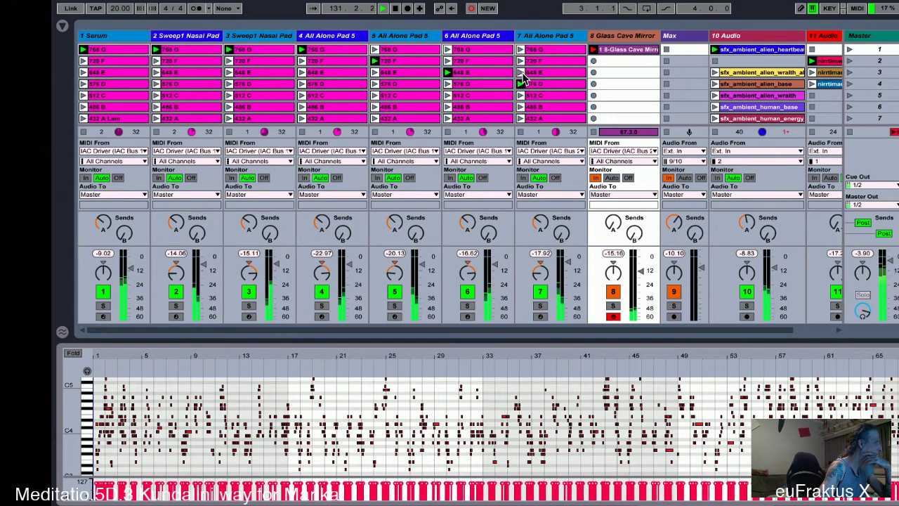
- Launch 648 E on 7 All Alone Pad 5 and extend the nirrtimantravoiceslice1 loop on 11 Audio to end at 3.1.1
{"action": "left_click", "coordinate": [522, 74]}
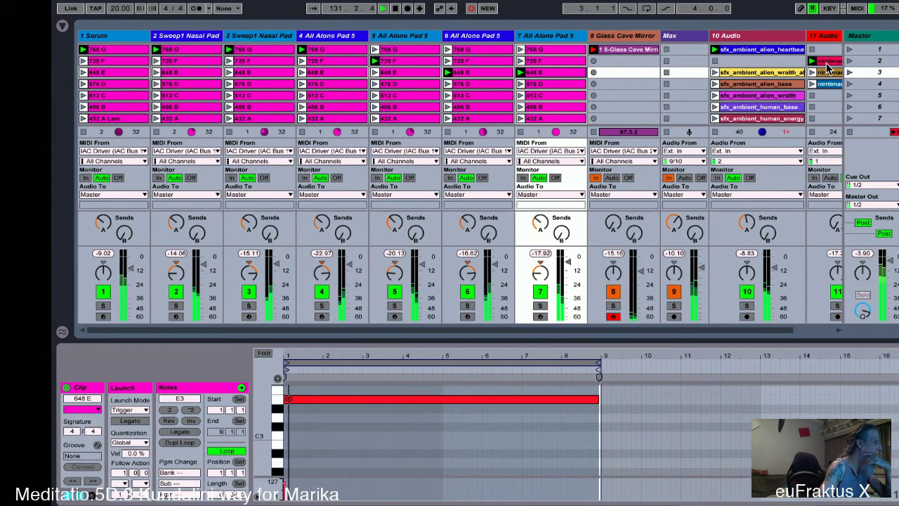
{"action": "left_click", "coordinate": [828, 62]}
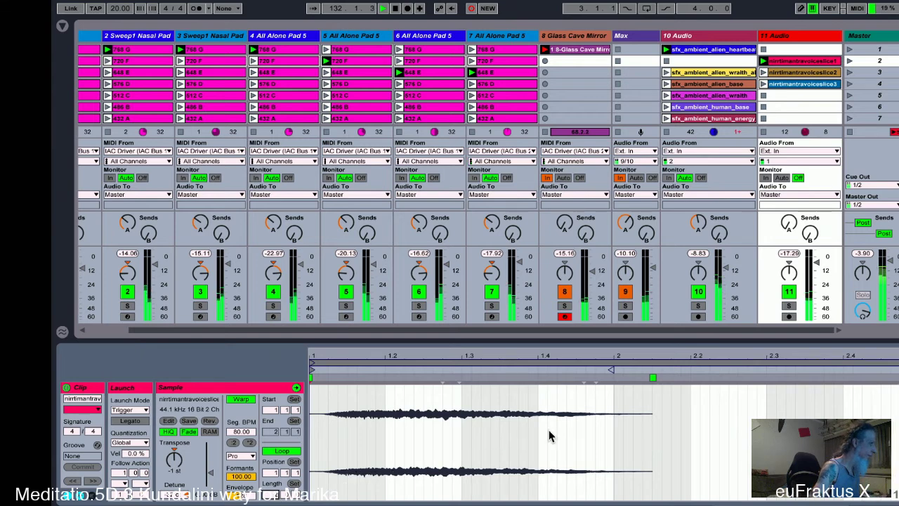
{"action": "left_click_drag", "start_coordinate": [611, 370], "coordinate": [898, 370]}
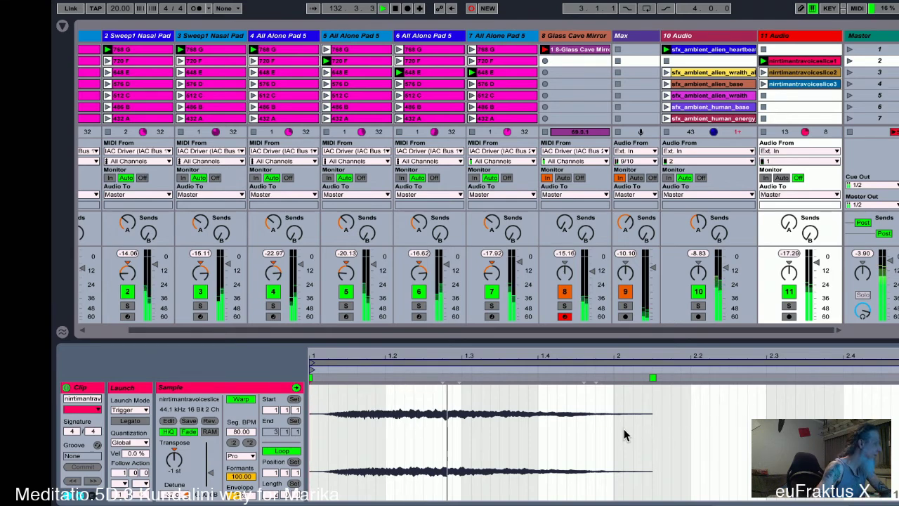
- Bring tracks 5, 6 and 7 up to 768 G, launching 720 F on tracks 6 and 7 on the way
{"action": "left_click", "coordinate": [576, 49]}
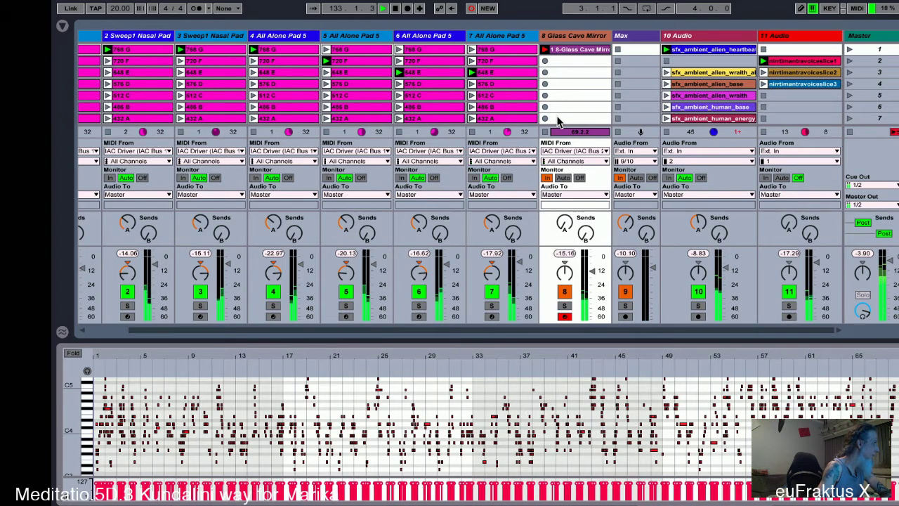
{"action": "left_click", "coordinate": [399, 61]}
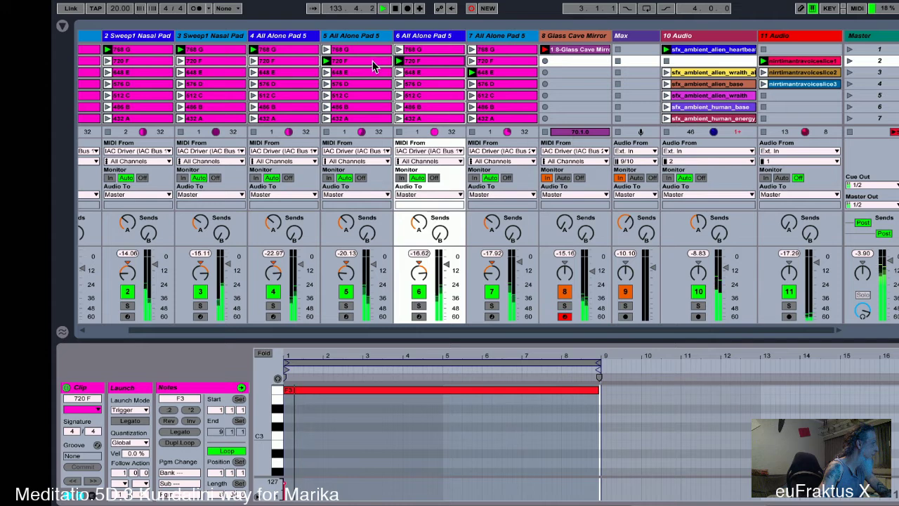
{"action": "left_click", "coordinate": [325, 50]}
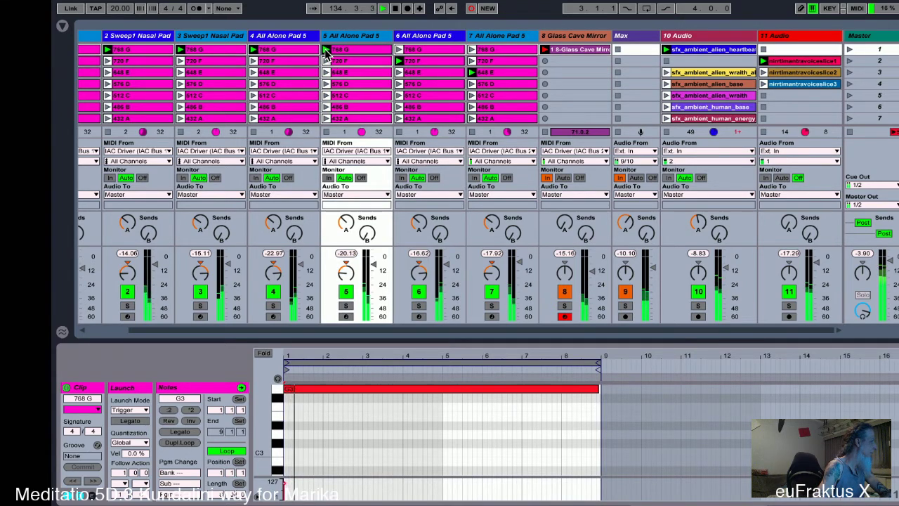
{"action": "scroll", "coordinate": [325, 55], "scroll_direction": "left", "scroll_amount": 2}
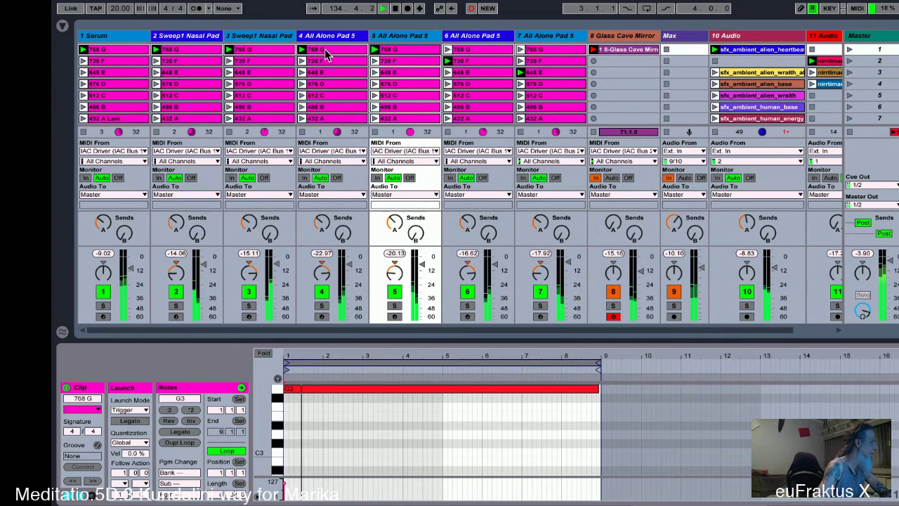
{"action": "left_click", "coordinate": [522, 63]}
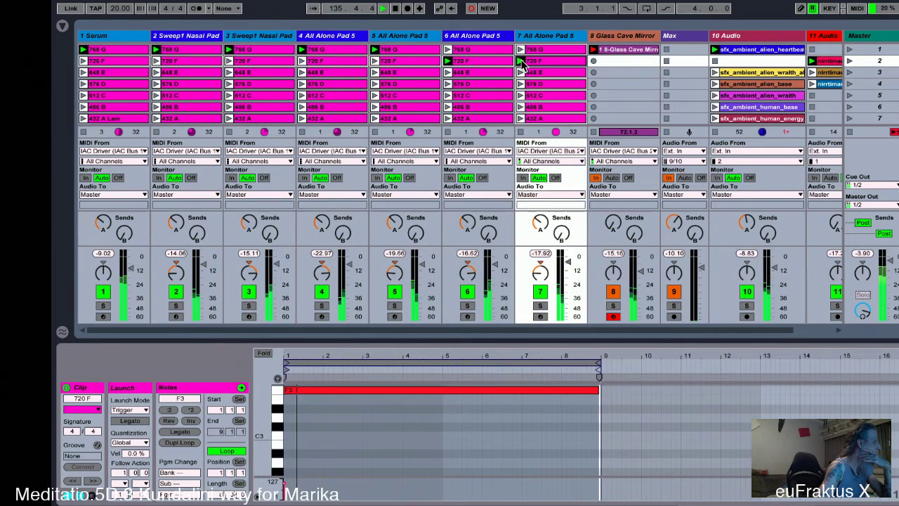
{"action": "left_click", "coordinate": [449, 53]}
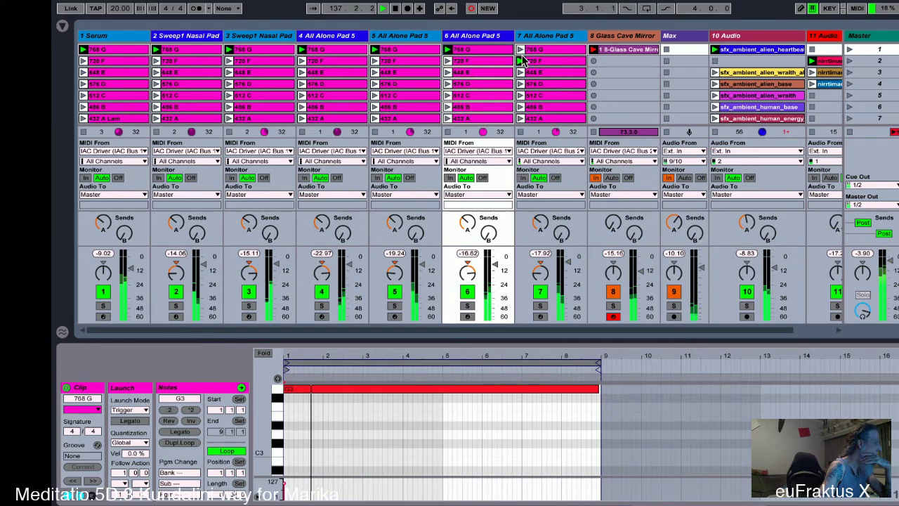
{"action": "left_click", "coordinate": [520, 48]}
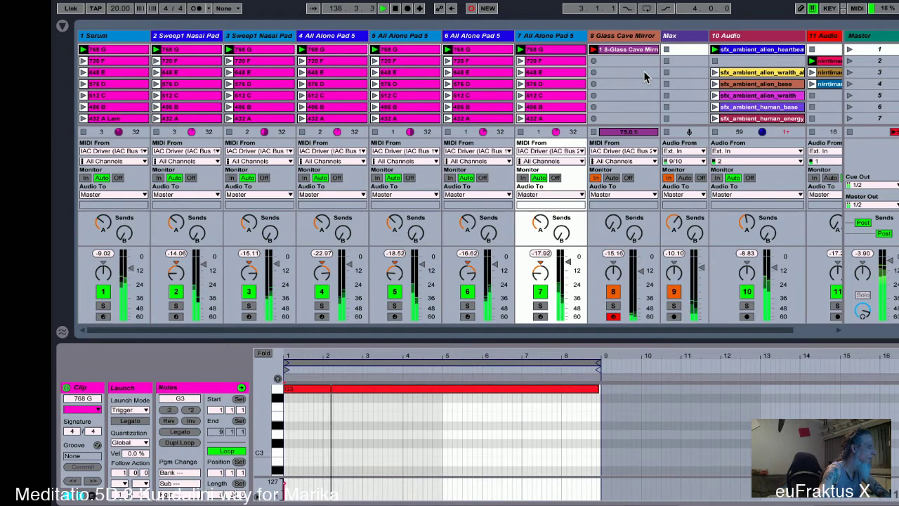
- Stop the playing clips on tracks 2 to 6 one after another
{"action": "scroll", "coordinate": [644, 77], "scroll_direction": "right", "scroll_amount": 2}
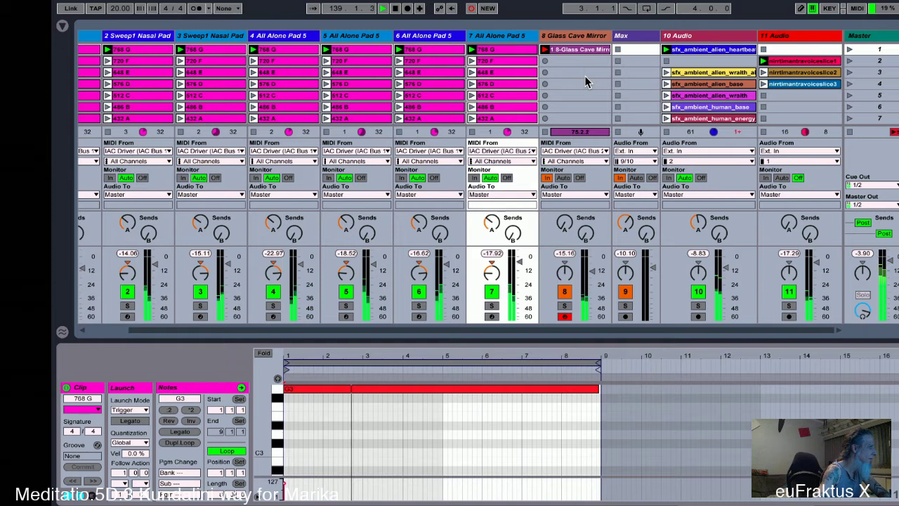
{"action": "scroll", "coordinate": [587, 82], "scroll_direction": "left", "scroll_amount": 2}
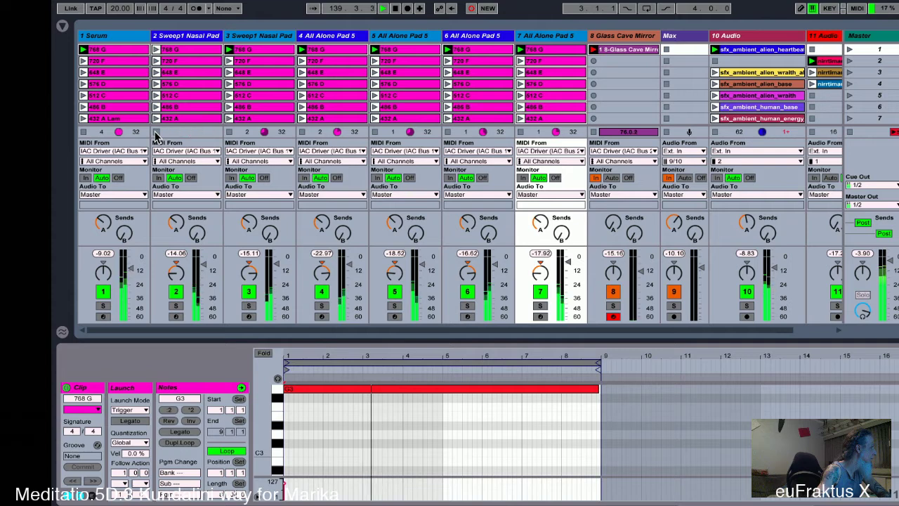
{"action": "left_click", "coordinate": [229, 132]}
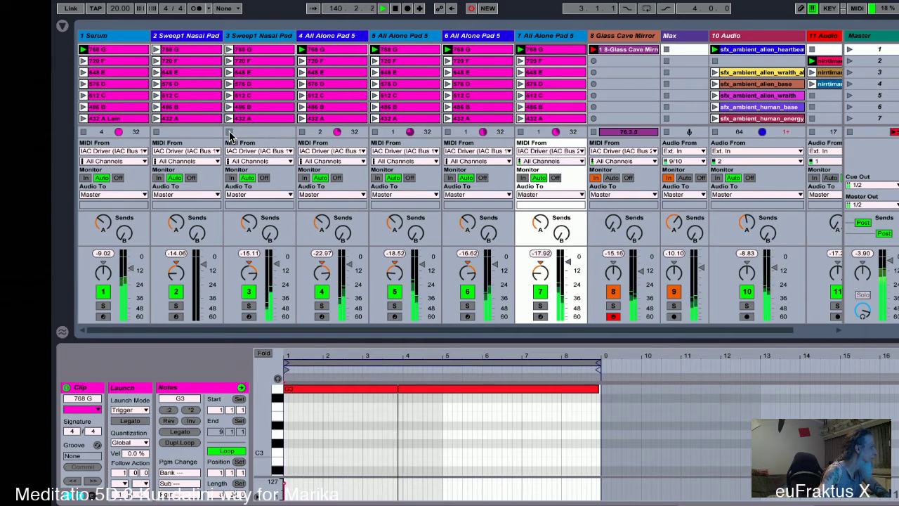
{"action": "left_click", "coordinate": [303, 132]}
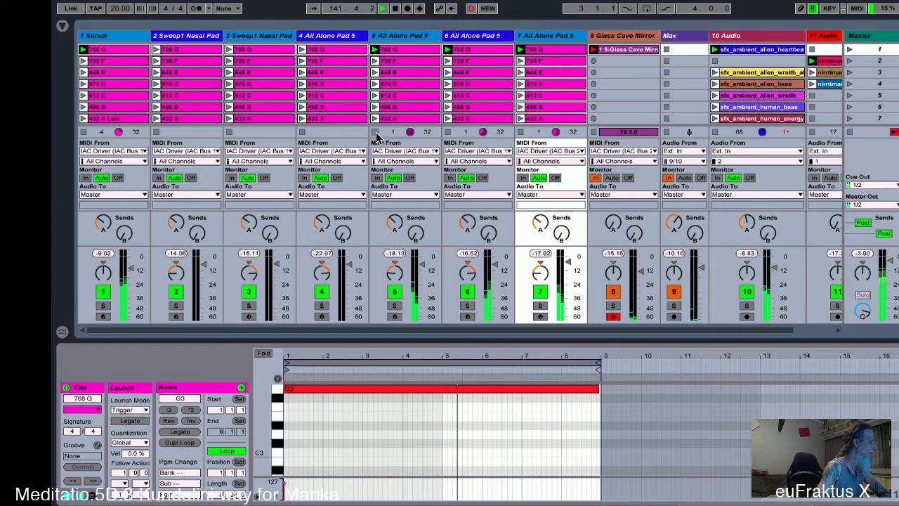
{"action": "left_click", "coordinate": [376, 134]}
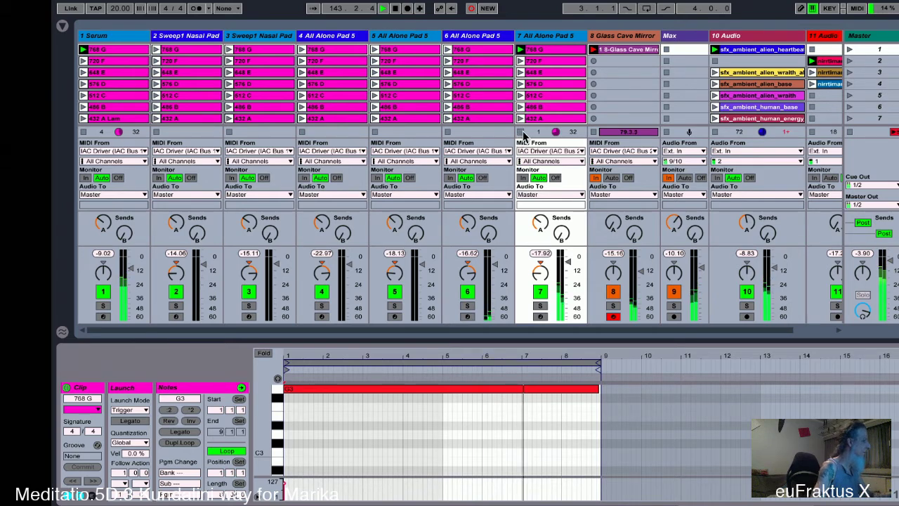
- Switch to Max, show the cm.buffercloud~ granulator window, and return to Ableton Live
{"action": "key", "text": "super+Tab"}
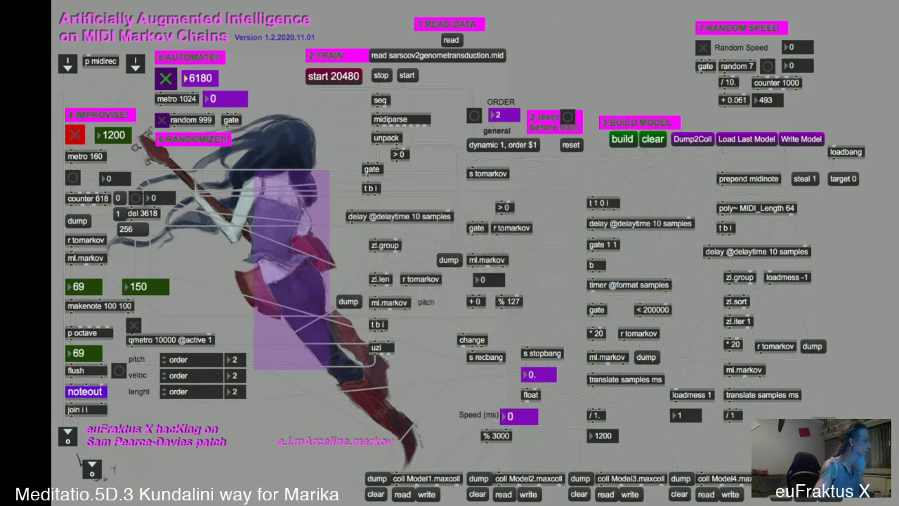
{"action": "left_click", "coordinate": [385, 0]}
{"action": "left_click", "coordinate": [422, 116]}
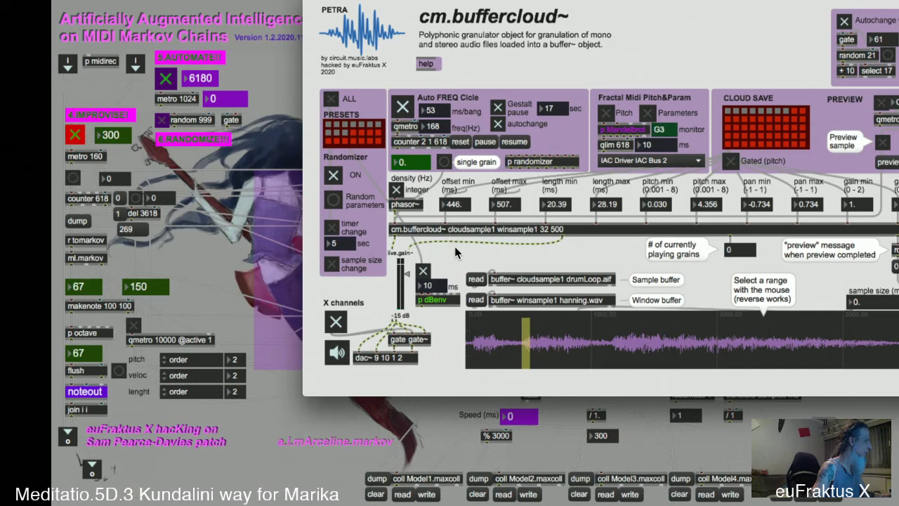
{"action": "key", "text": "super+Tab"}
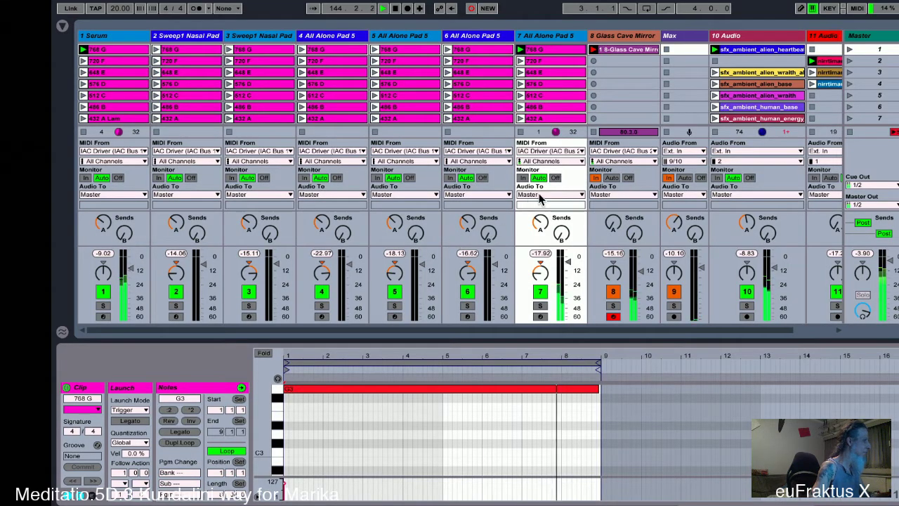
- Stop the clips on 7 All Alone Pad 5 and 1 Serum, and show the notes of the 8 Glass Cave Mirror clip
{"action": "left_click", "coordinate": [519, 133]}
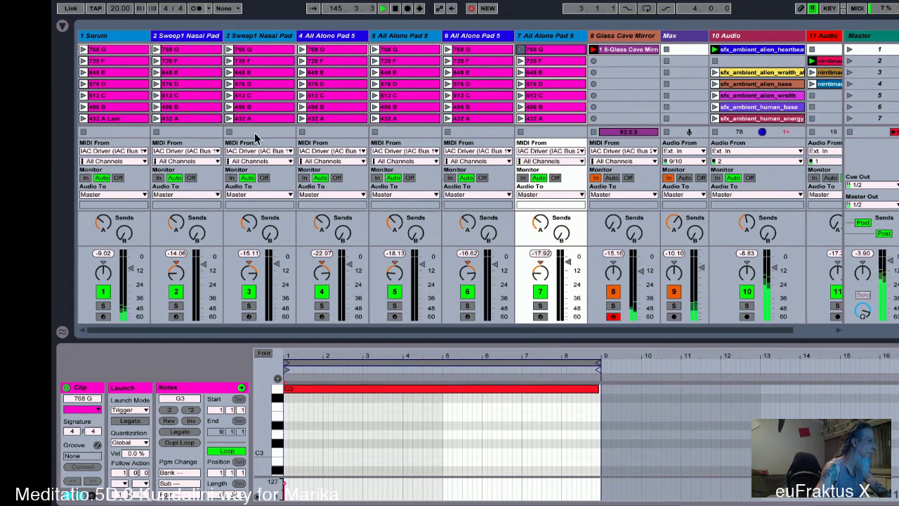
{"action": "left_click", "coordinate": [631, 51]}
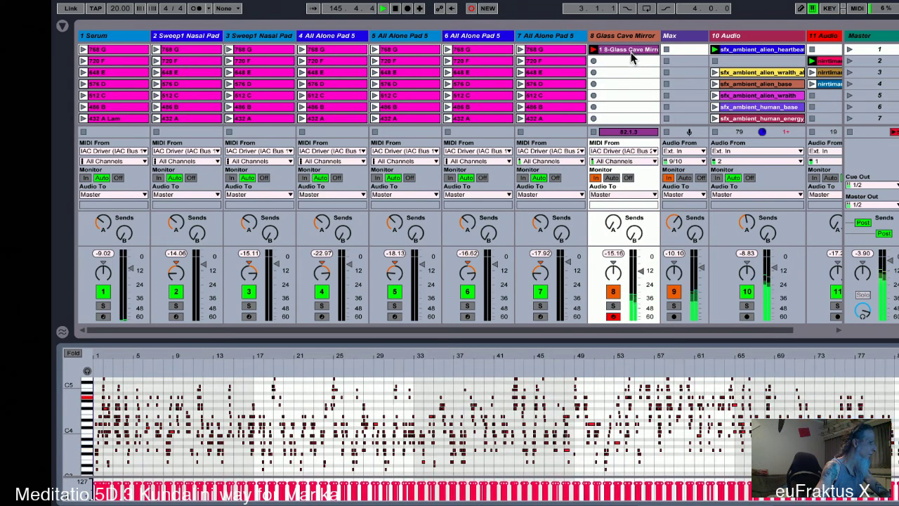
- Switch to Max, bring the MIDI Markov Chains patch to the front, and show the cm.buffercloud~ granulator window again
{"action": "left_click", "coordinate": [642, 276]}
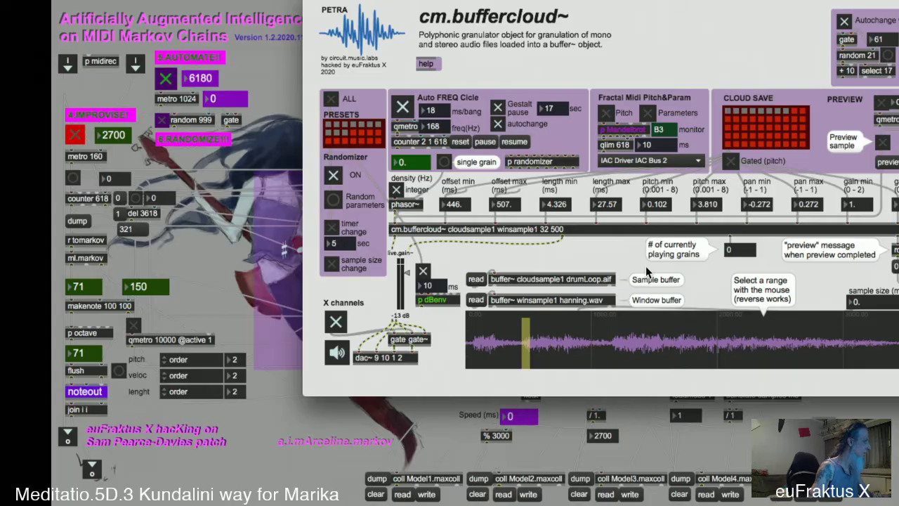
{"action": "left_click", "coordinate": [280, 81]}
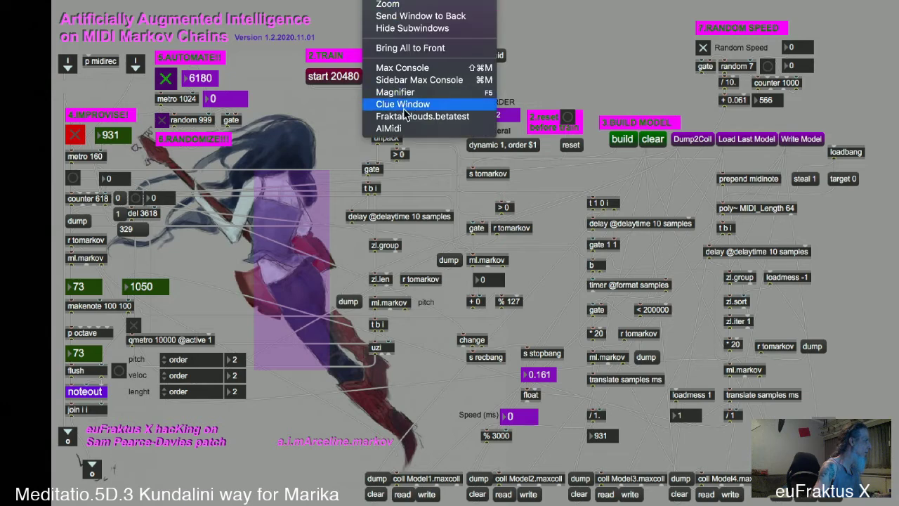
{"action": "left_click", "coordinate": [406, 117]}
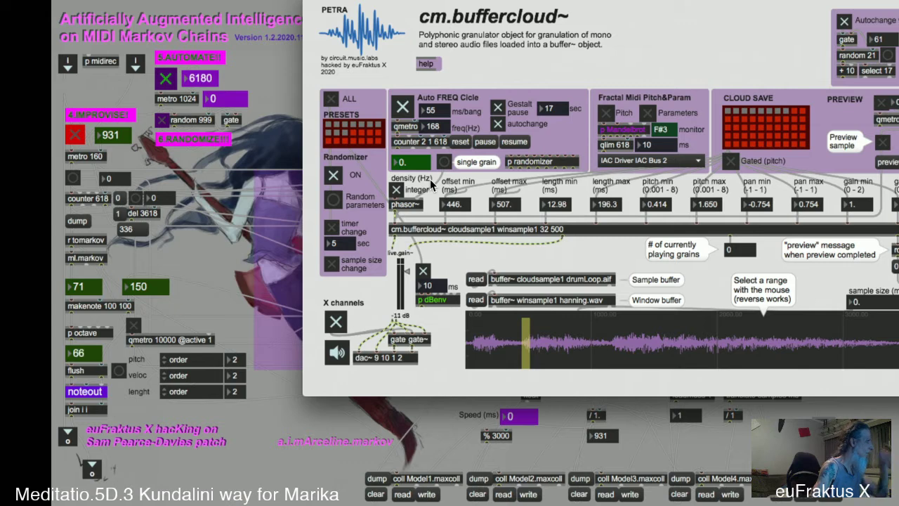
- Bring the MIDI Markov Chains patch to the front and set the number beside metro 1024 in the Automate section to 6180
{"action": "left_click", "coordinate": [608, 114]}
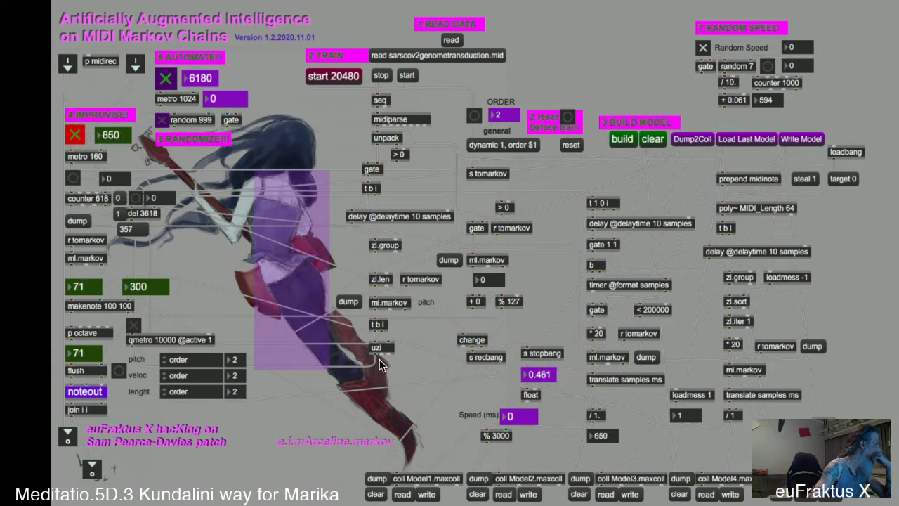
{"action": "left_click", "coordinate": [214, 98]}
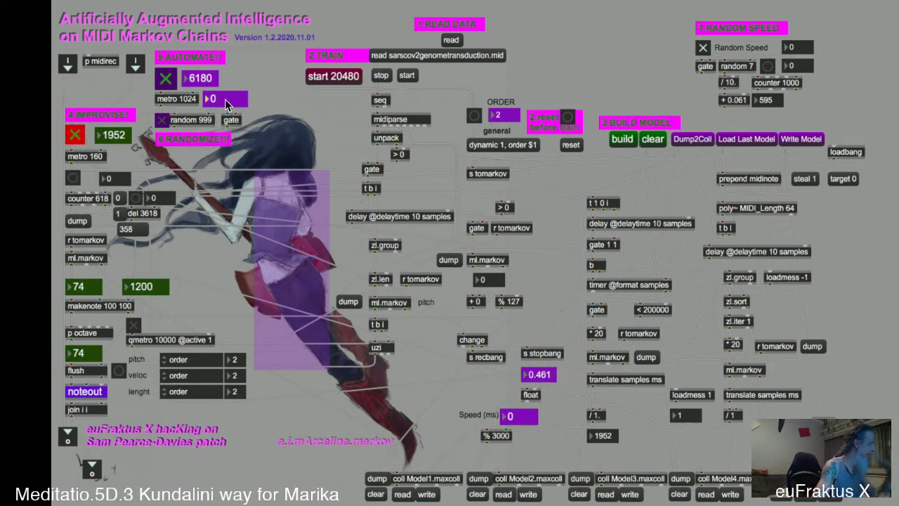
{"action": "type", "text": "6180"}
{"action": "key", "text": "Return"}
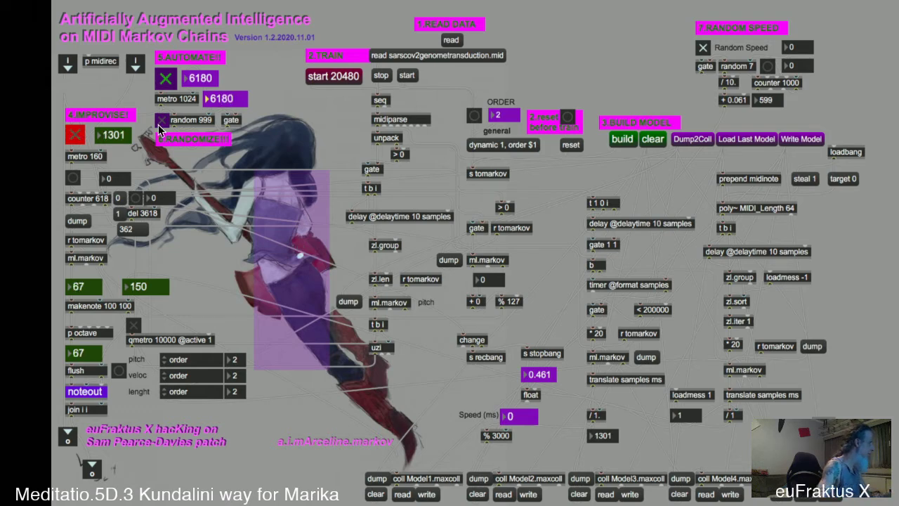
- Show the FraktalClouds.betatest granulator window in front of the Markov patch and return to Ableton Live
{"action": "scroll", "coordinate": [182, 147], "scroll_direction": "left", "scroll_amount": 1}
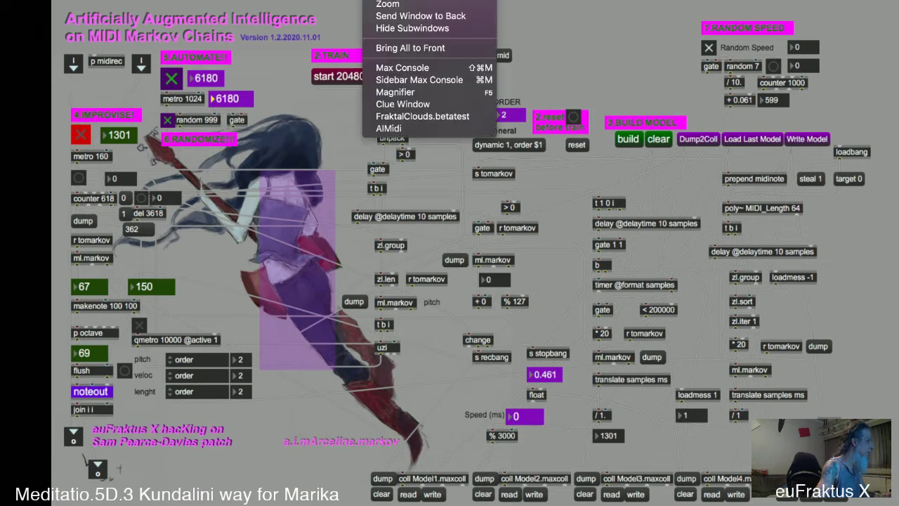
{"action": "left_click", "coordinate": [415, 118]}
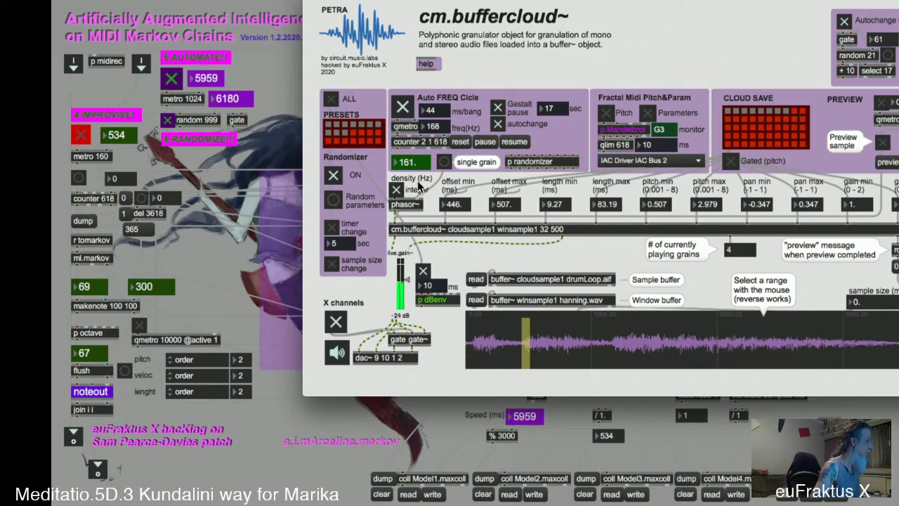
{"action": "key", "text": "super+Tab"}
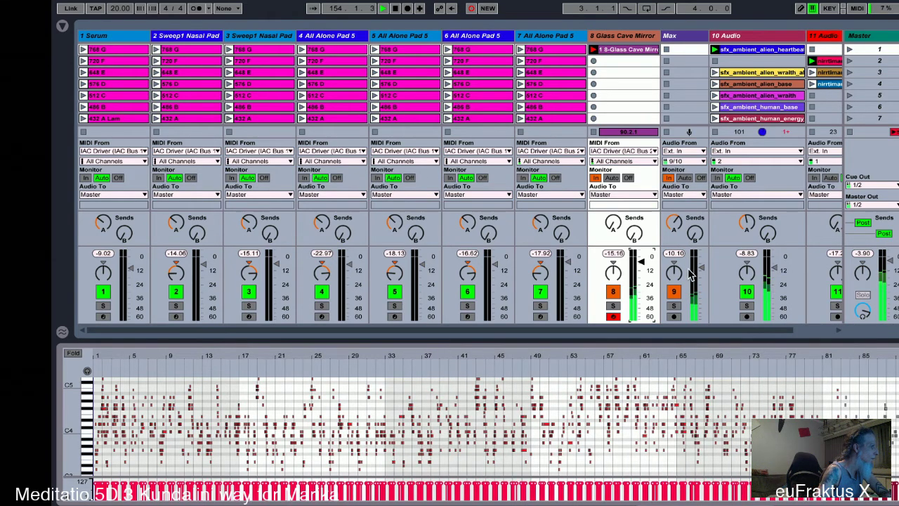
- On track 11 Audio, show the nirrtimantravoiceslice1 clip, then launch nirrtimantravoiceslice3 followed by nirrtimantravoiceslice2
{"action": "scroll", "coordinate": [759, 242], "scroll_direction": "right", "scroll_amount": 2}
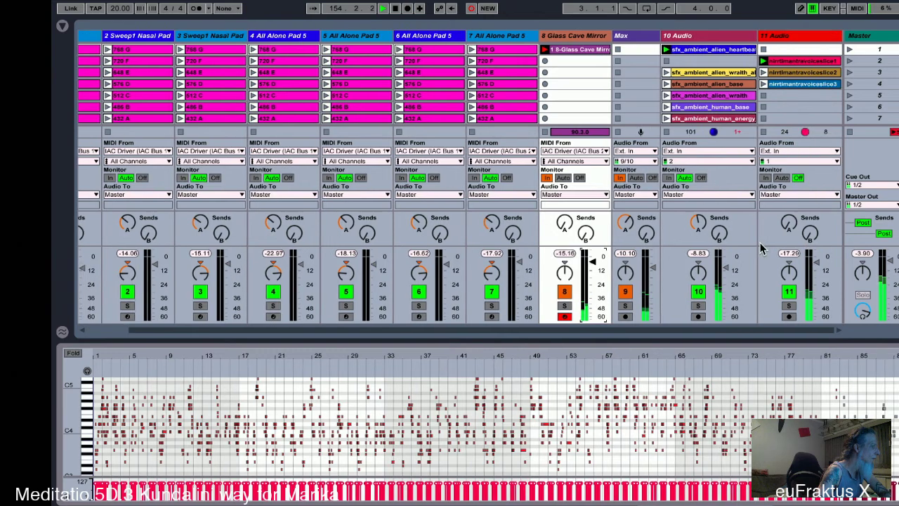
{"action": "left_click", "coordinate": [801, 62]}
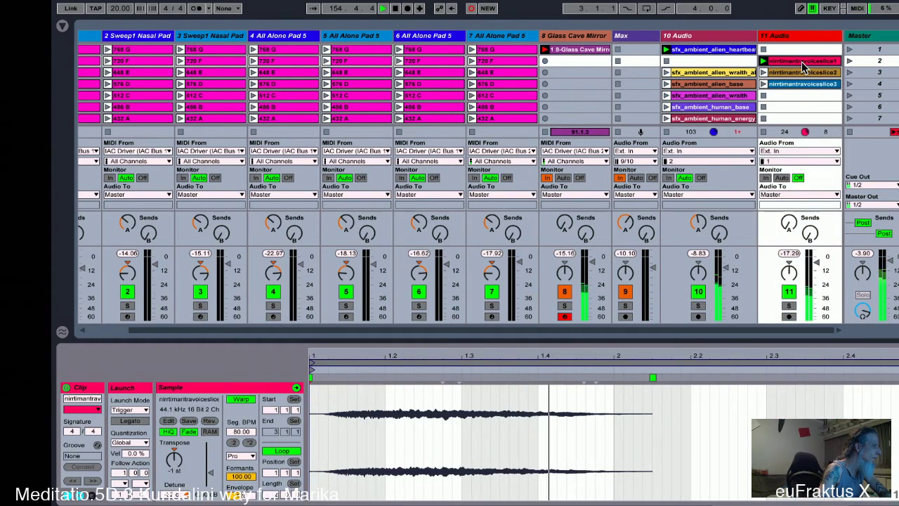
{"action": "left_click", "coordinate": [763, 83]}
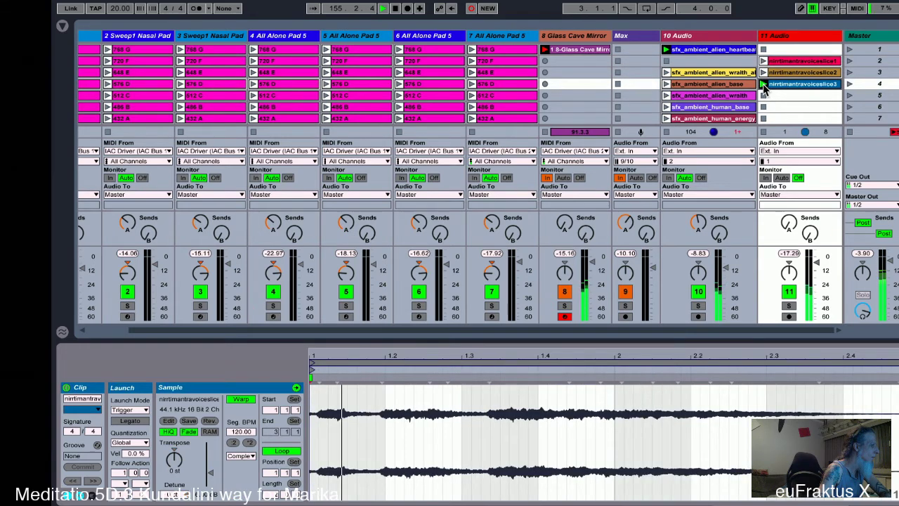
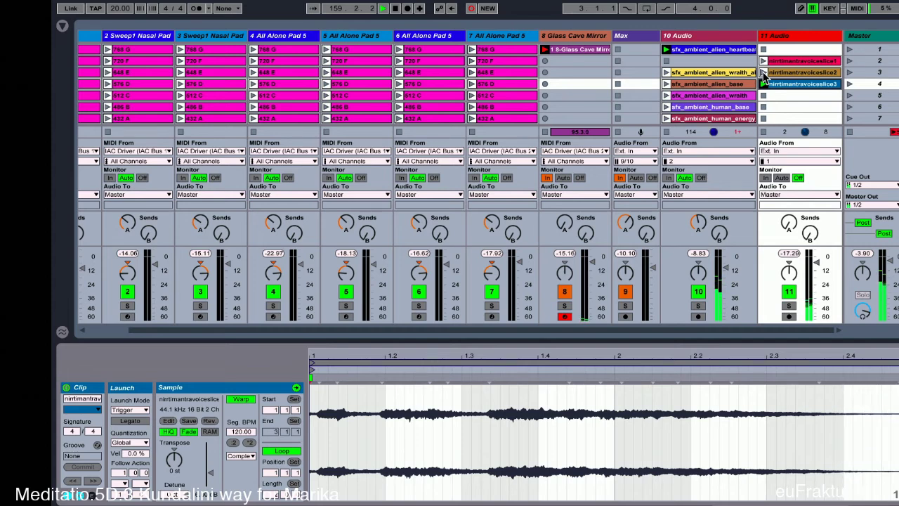
{"action": "left_click", "coordinate": [764, 73]}
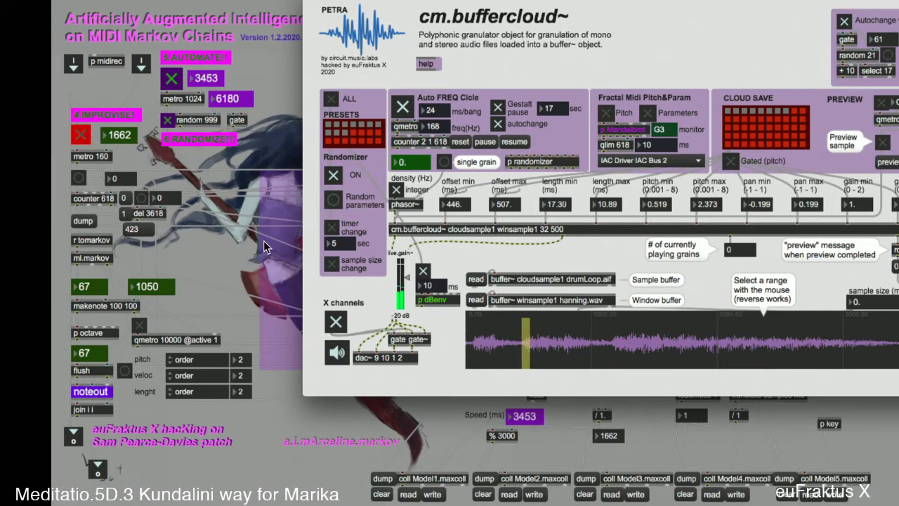
- In Max, bring the MIDI Markov Chains patch to the front, switch off its Automate toggle, and return to Ableton Live
{"action": "left_click", "coordinate": [227, 259]}
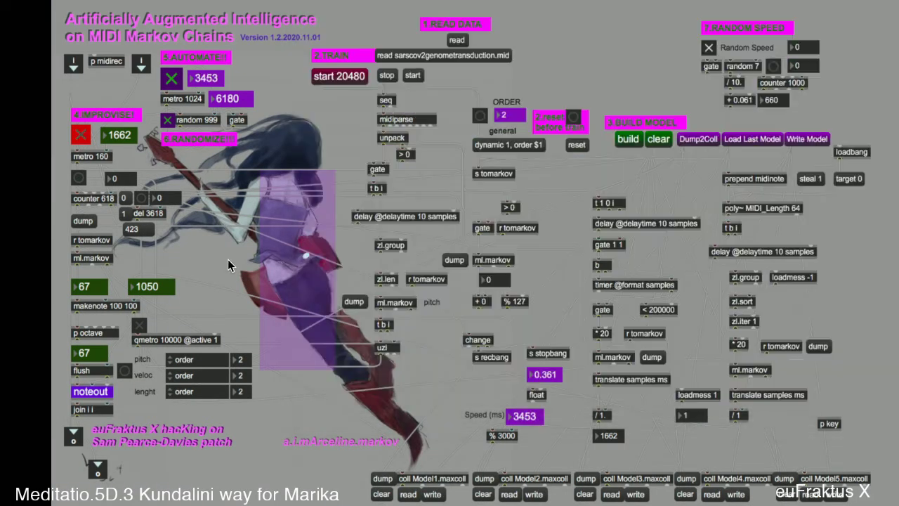
{"action": "left_click", "coordinate": [169, 79]}
{"action": "key", "text": "super+Tab"}
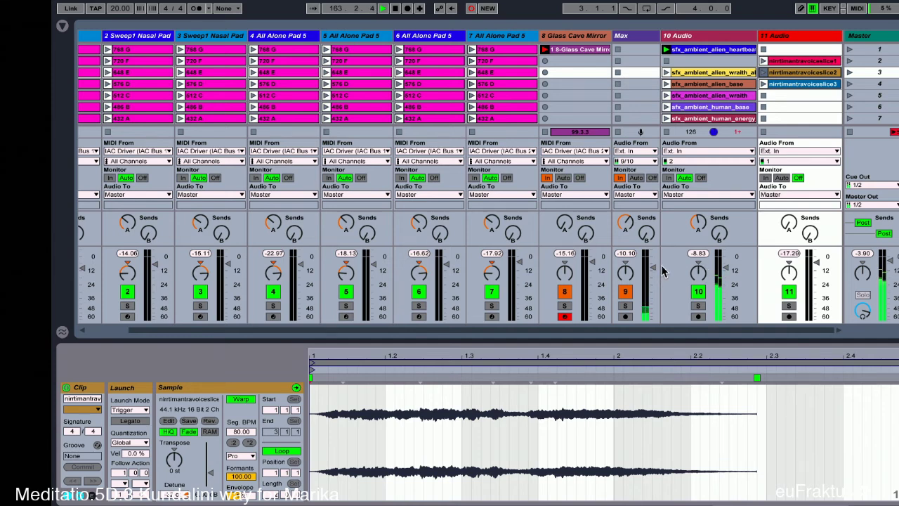
- In Max's FraktalClouds.betatest window, switch off the granulator with the ALL toggle, turn off frequency autochange, and return to Ableton Live
{"action": "key", "text": "super+Tab"}
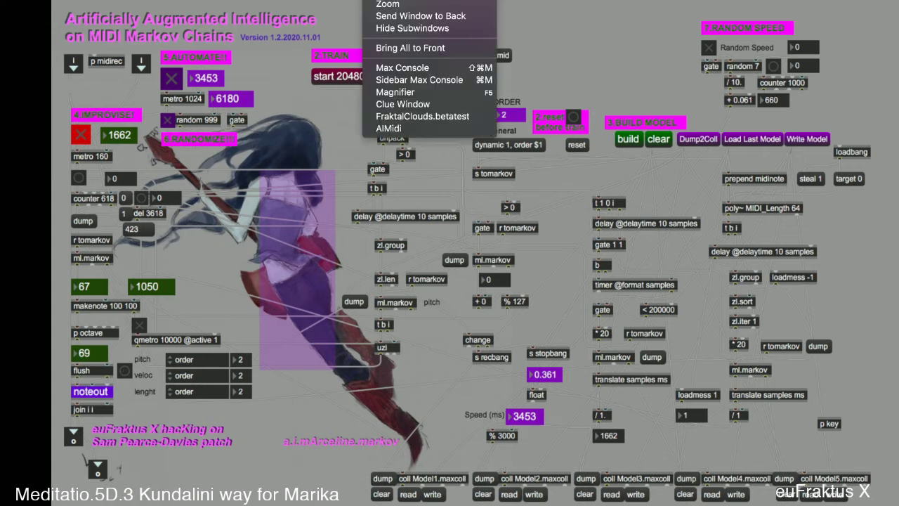
{"action": "left_click", "coordinate": [424, 116]}
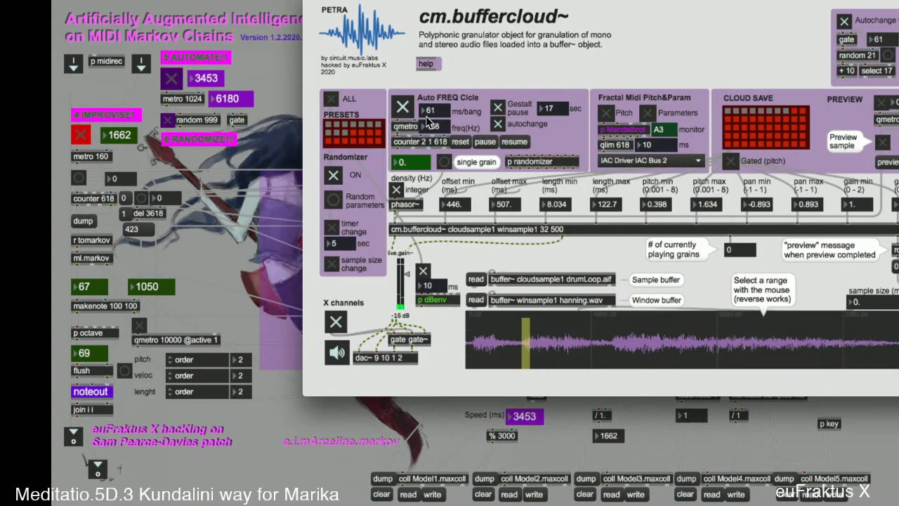
{"action": "left_click", "coordinate": [333, 104]}
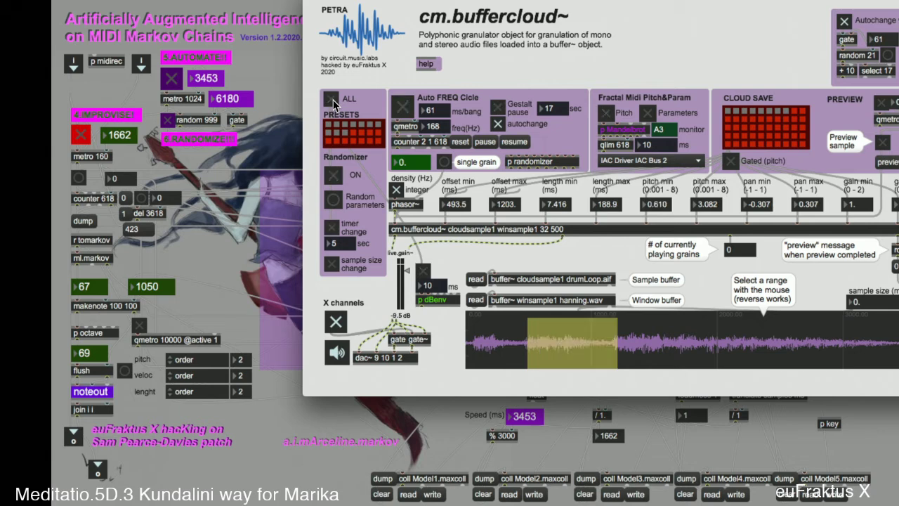
{"action": "left_click", "coordinate": [499, 126]}
{"action": "key", "text": "super+Tab"}
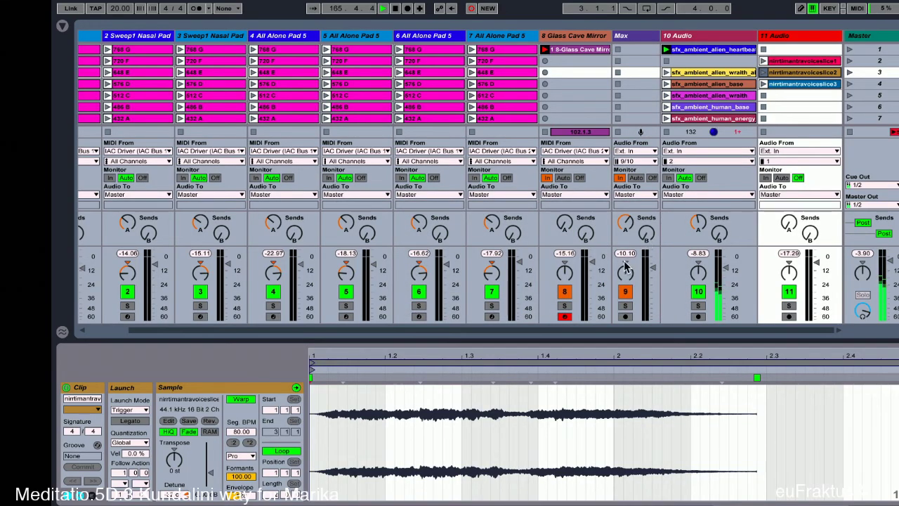
- Stop recording the clip on 8 Glass Cave Mirror, and stop the alien heartbeat clip on track 10 Audio
{"action": "left_click", "coordinate": [583, 49]}
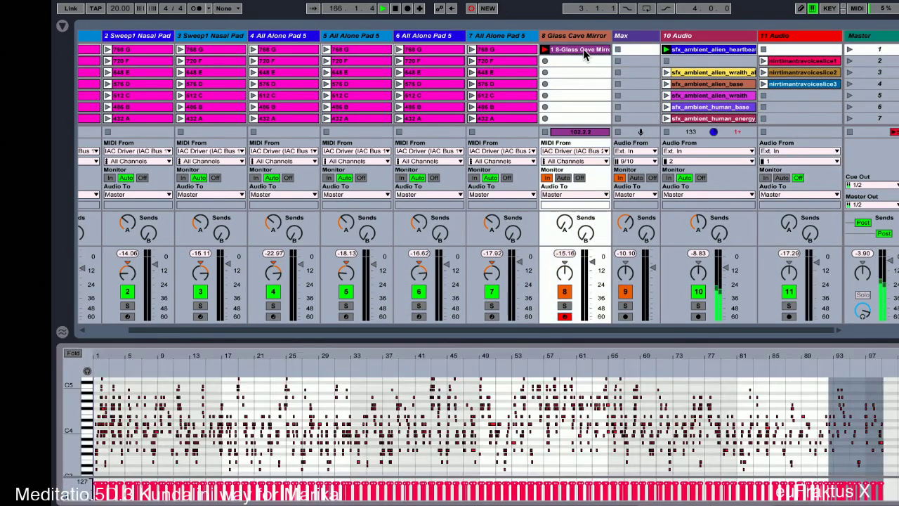
{"action": "left_click", "coordinate": [545, 133]}
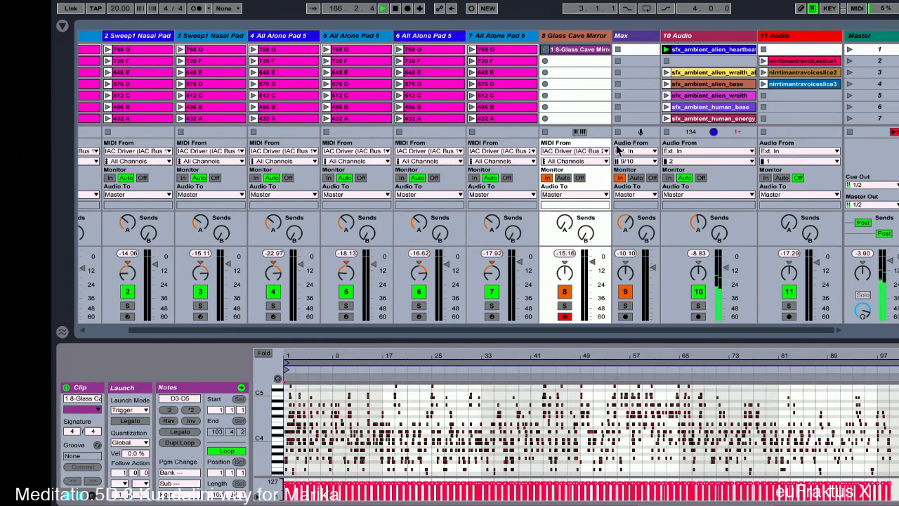
{"action": "left_click", "coordinate": [696, 49]}
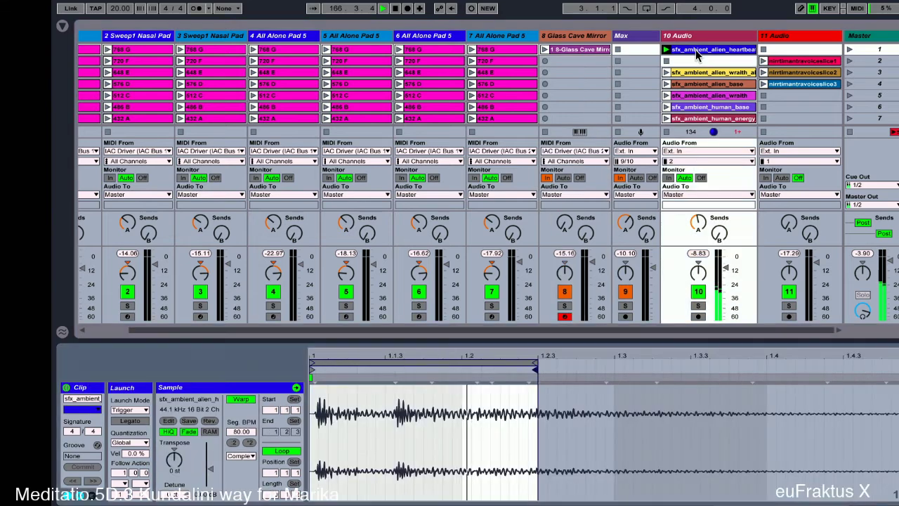
{"action": "left_click", "coordinate": [666, 132]}
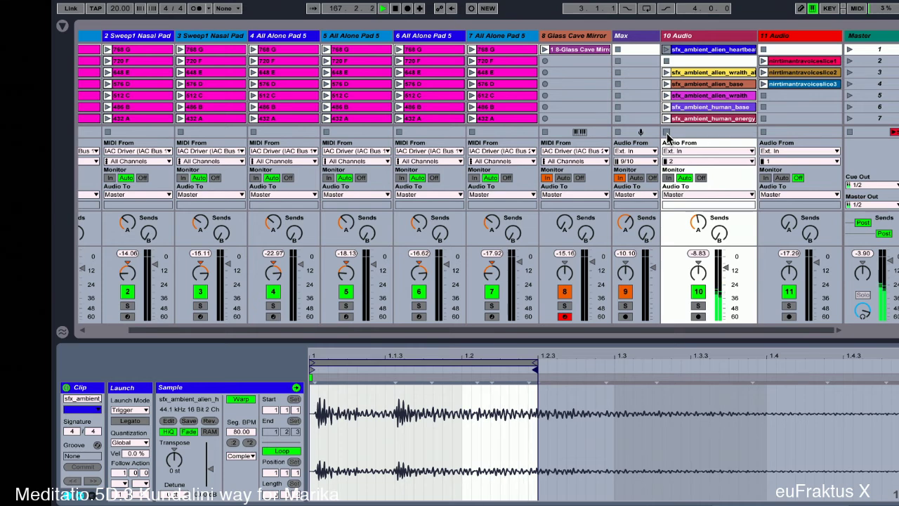